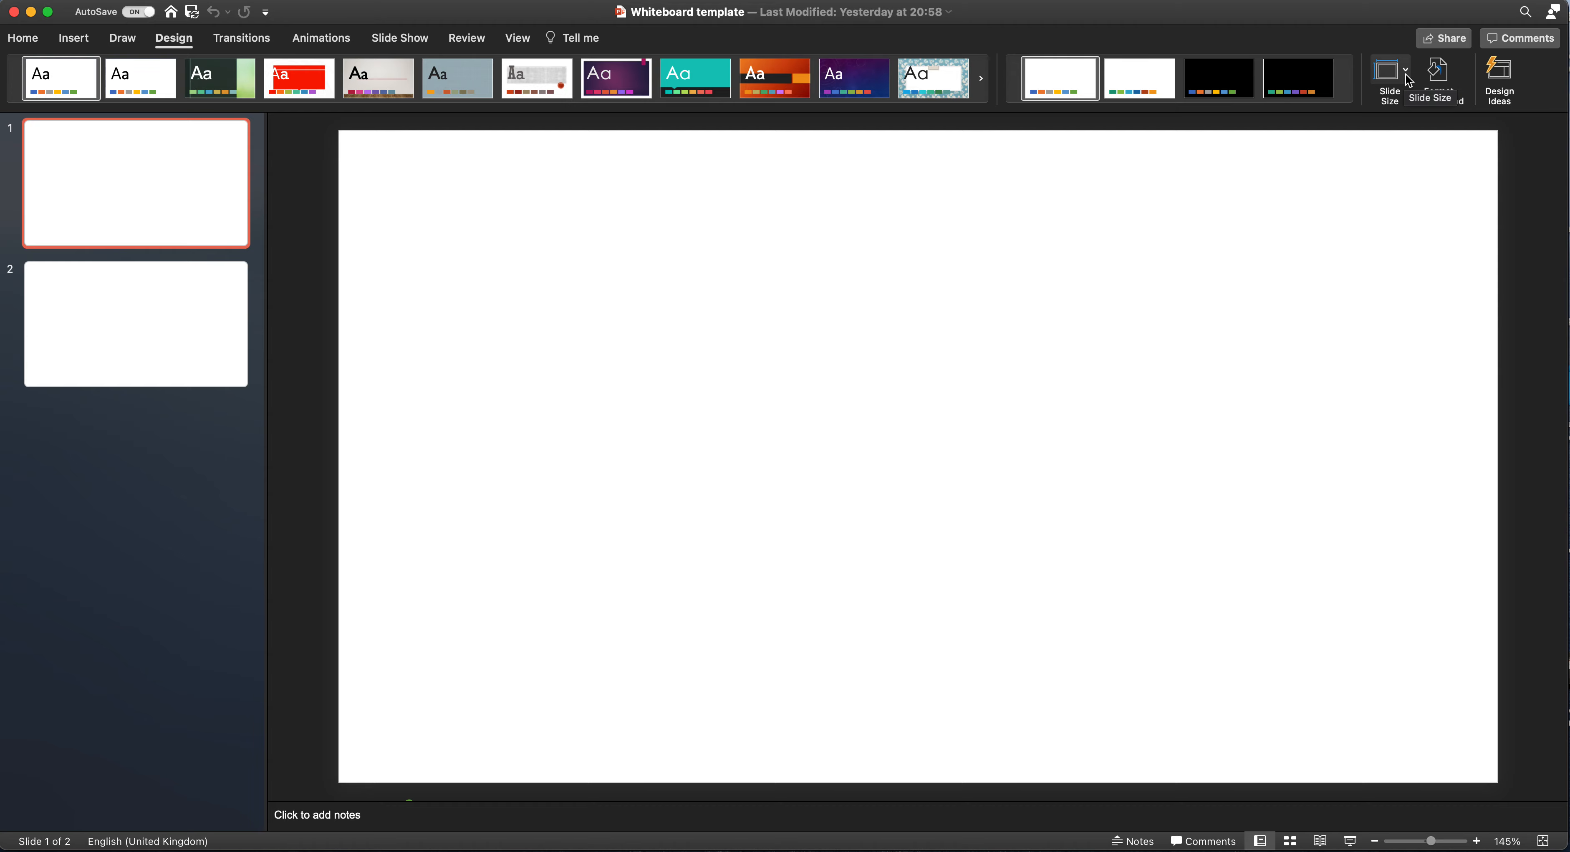
# Step: Set a custom slide size 50.8 cm wide and about 28 cm high, scaling the content up
pyautogui.click(1406, 74)
pyautogui.click(1397, 157)
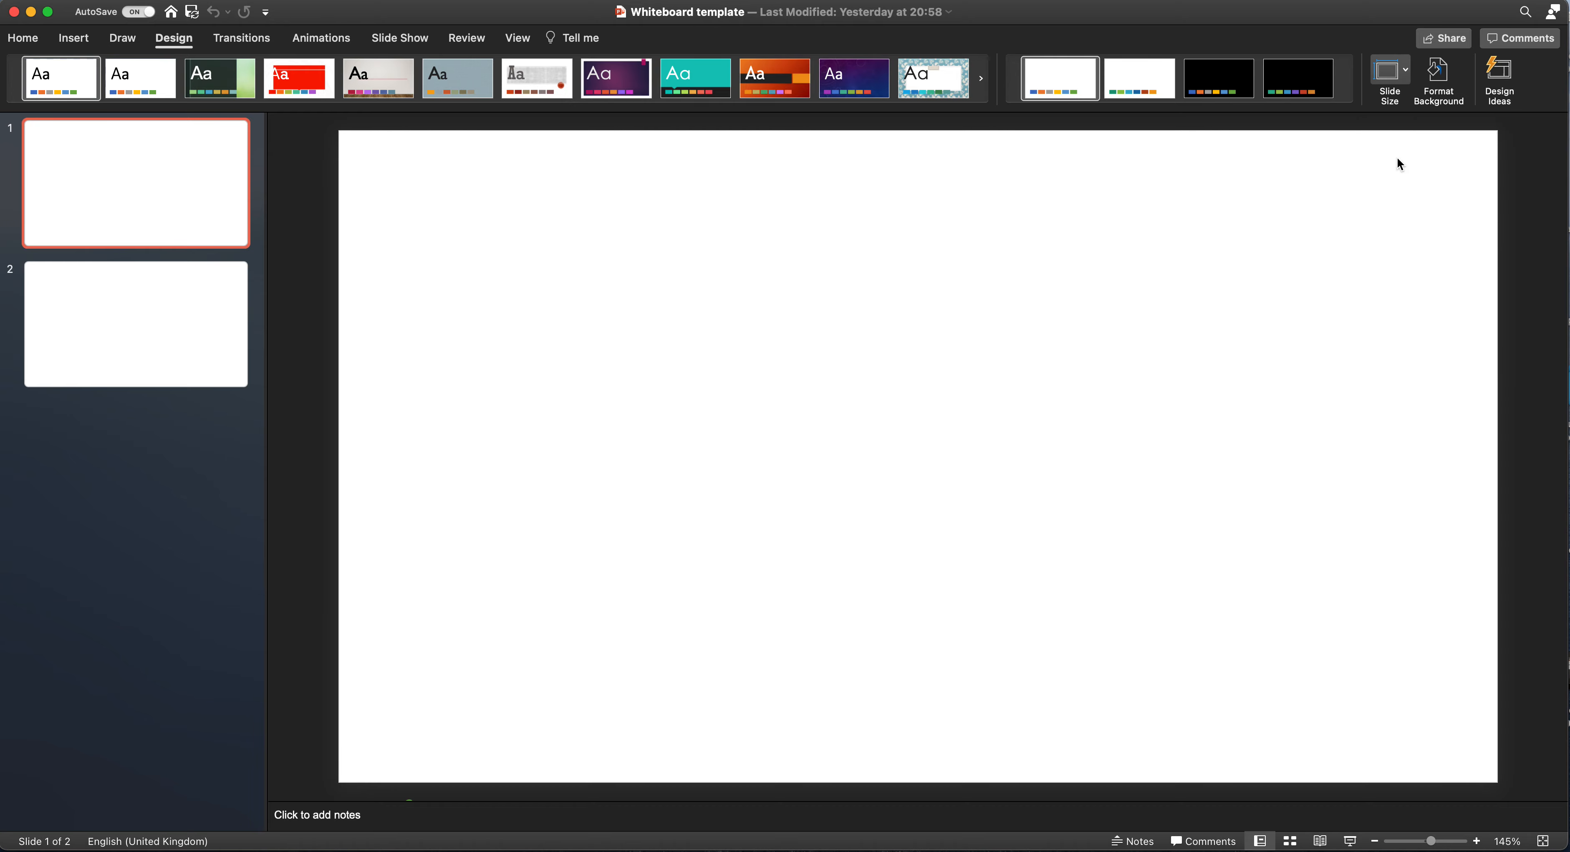
pyautogui.click(934, 206)
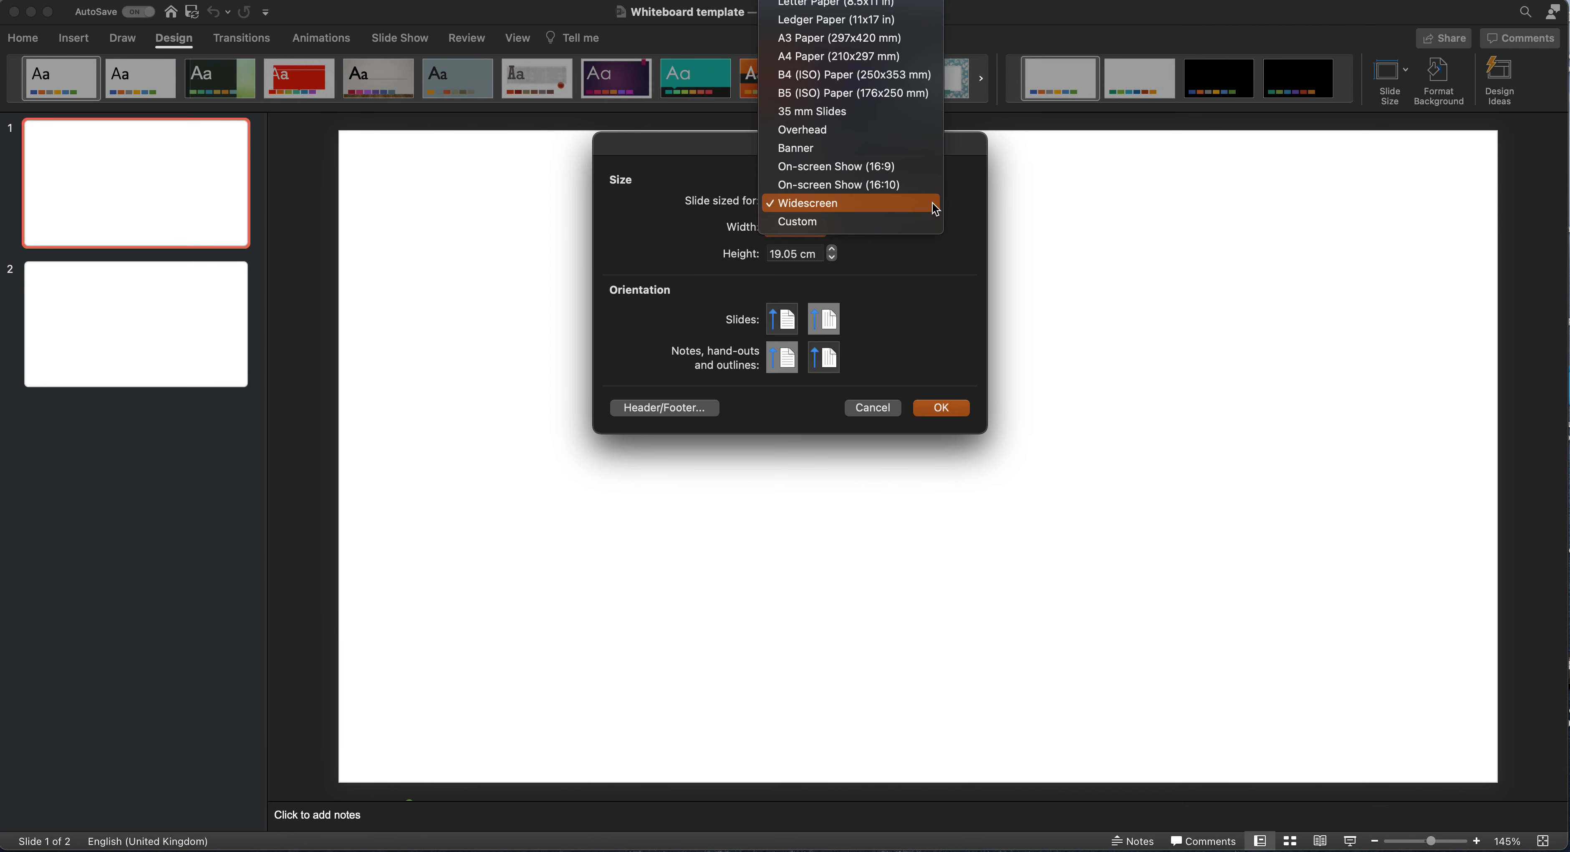
pyautogui.click(827, 223)
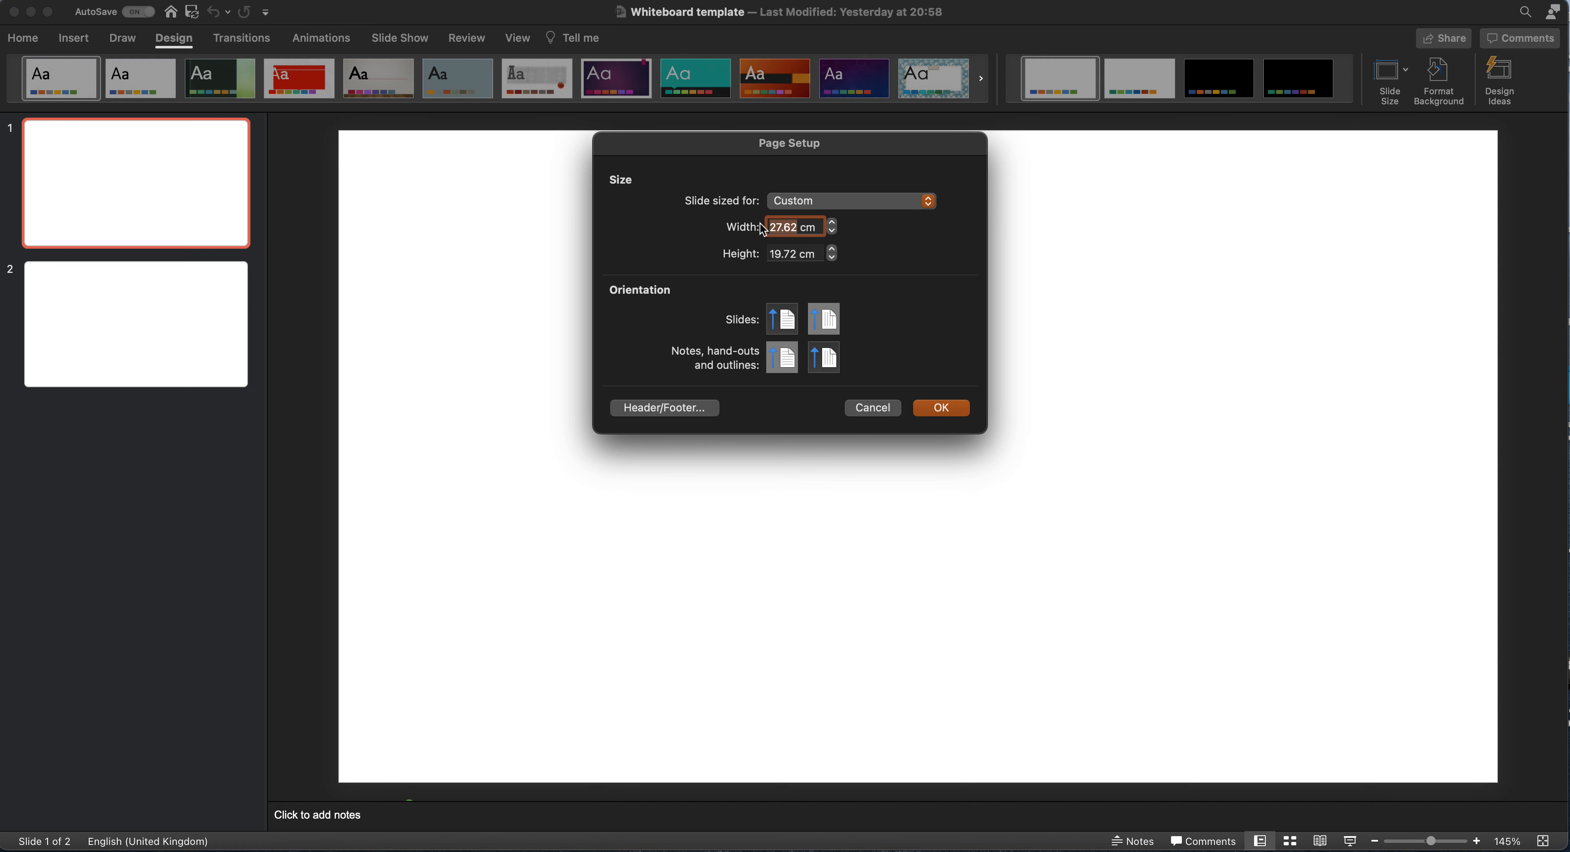
pyautogui.write('50')
pyautogui.moveTo(797, 255); pyautogui.dragTo(757, 254)
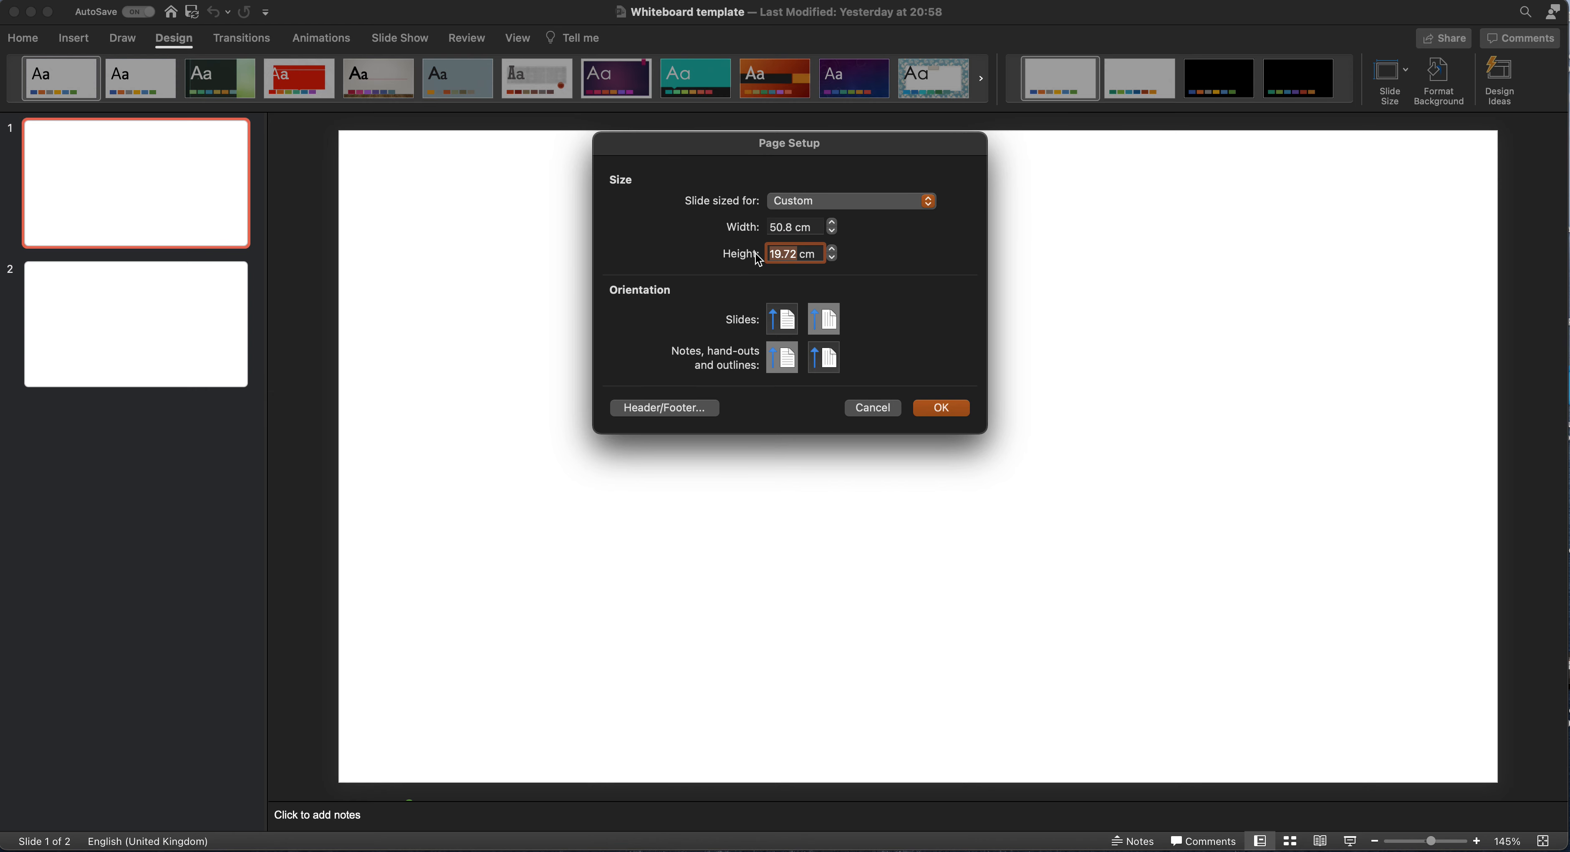
pyautogui.write('28')
pyautogui.click(956, 410)
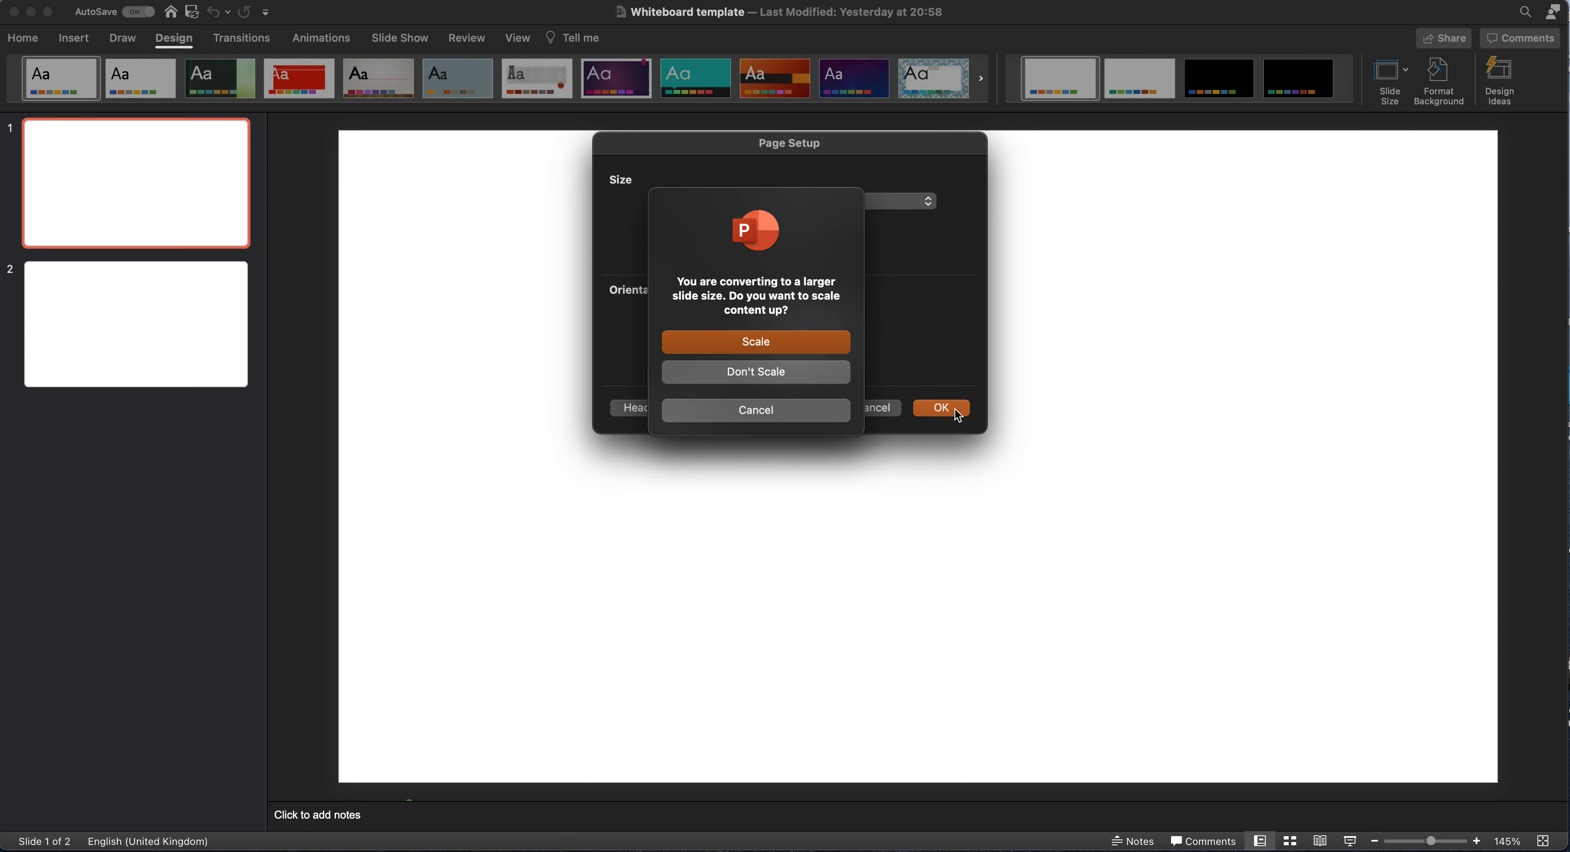
pyautogui.click(773, 345)
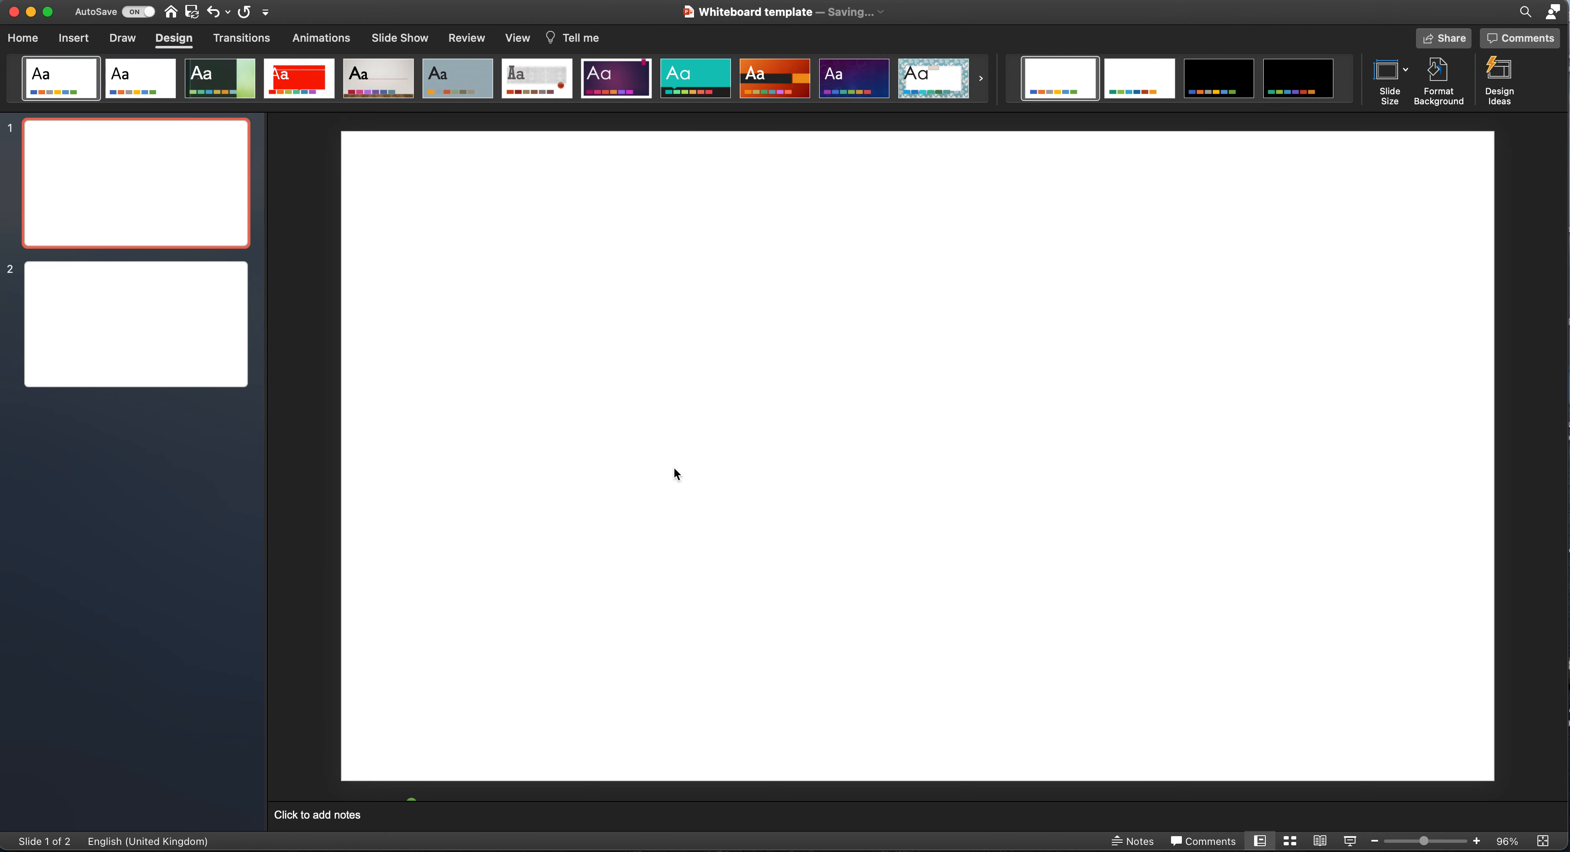
# Step: Draw a rectangle about 5.4 cm wide and 5.7 cm high on the lower half of slide 1
pyautogui.scroll(-3, 622, 536)
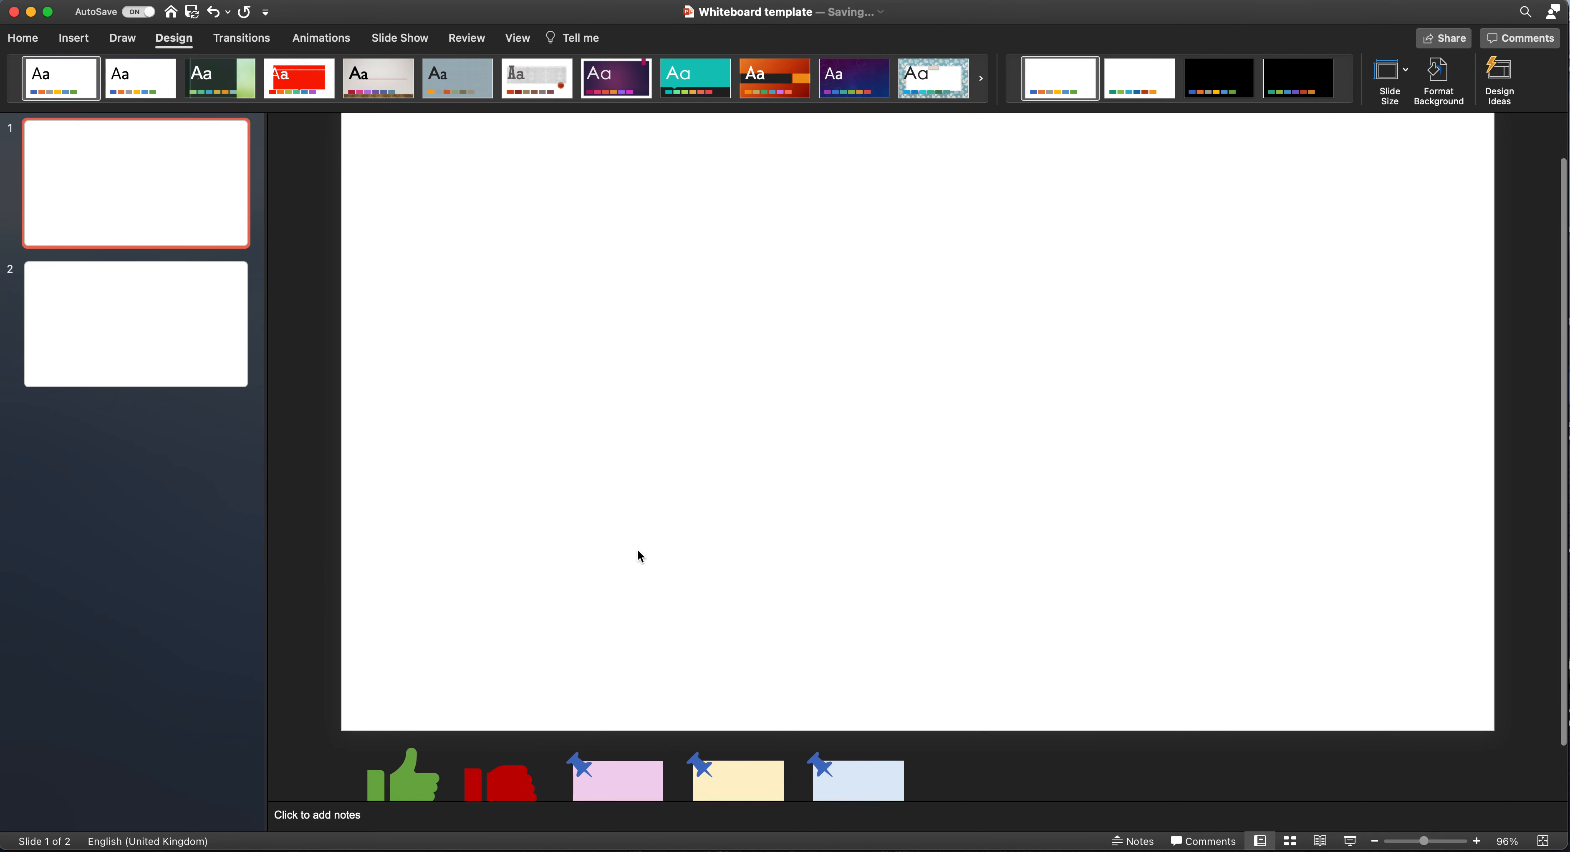
pyautogui.scroll(-3, 638, 550)
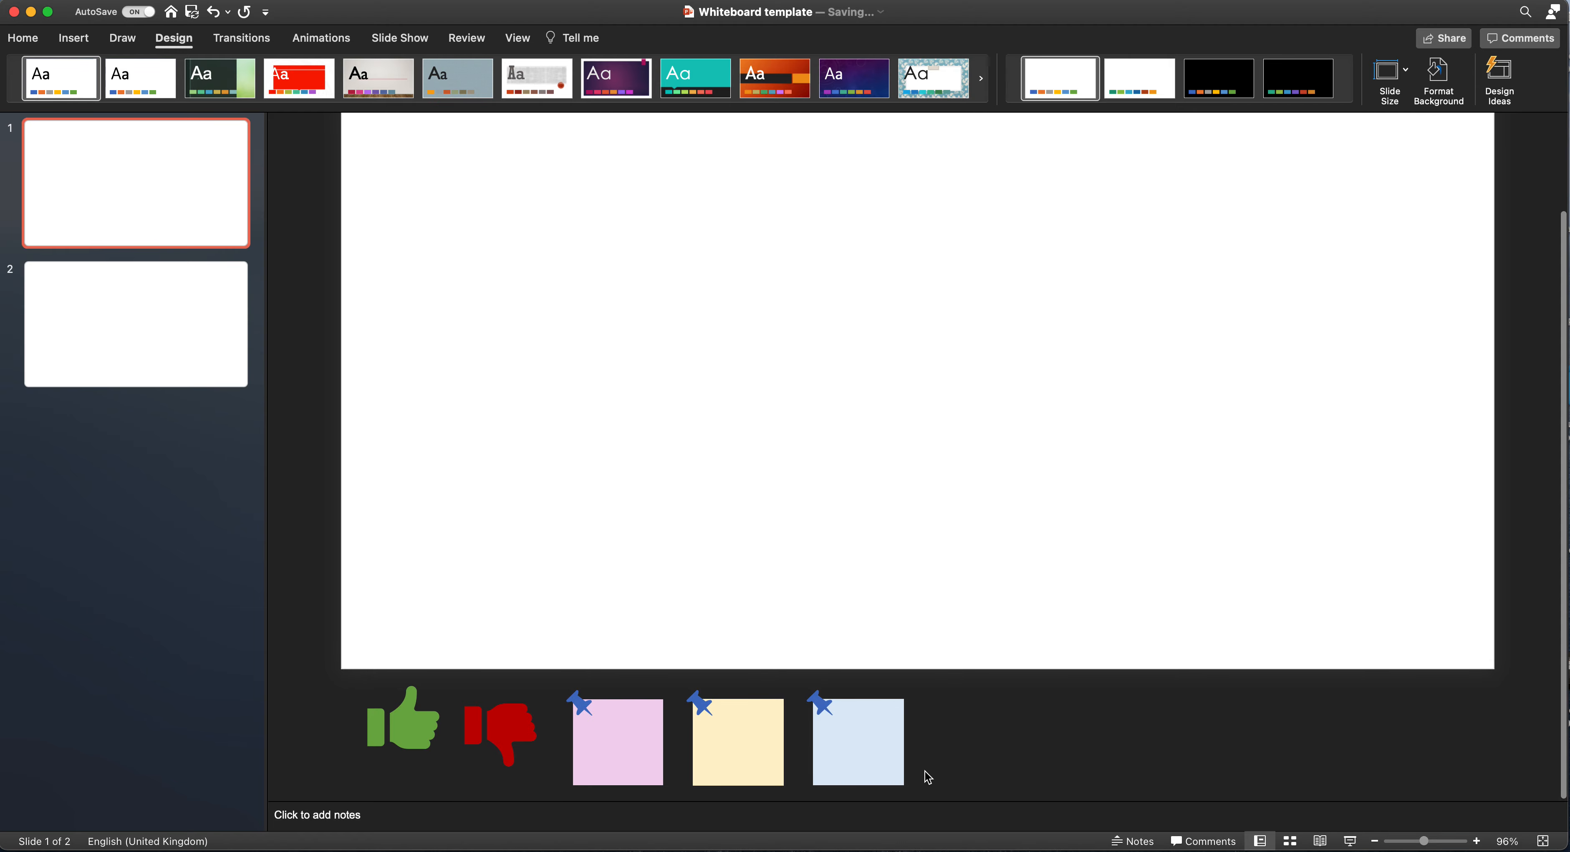
pyautogui.click(73, 40)
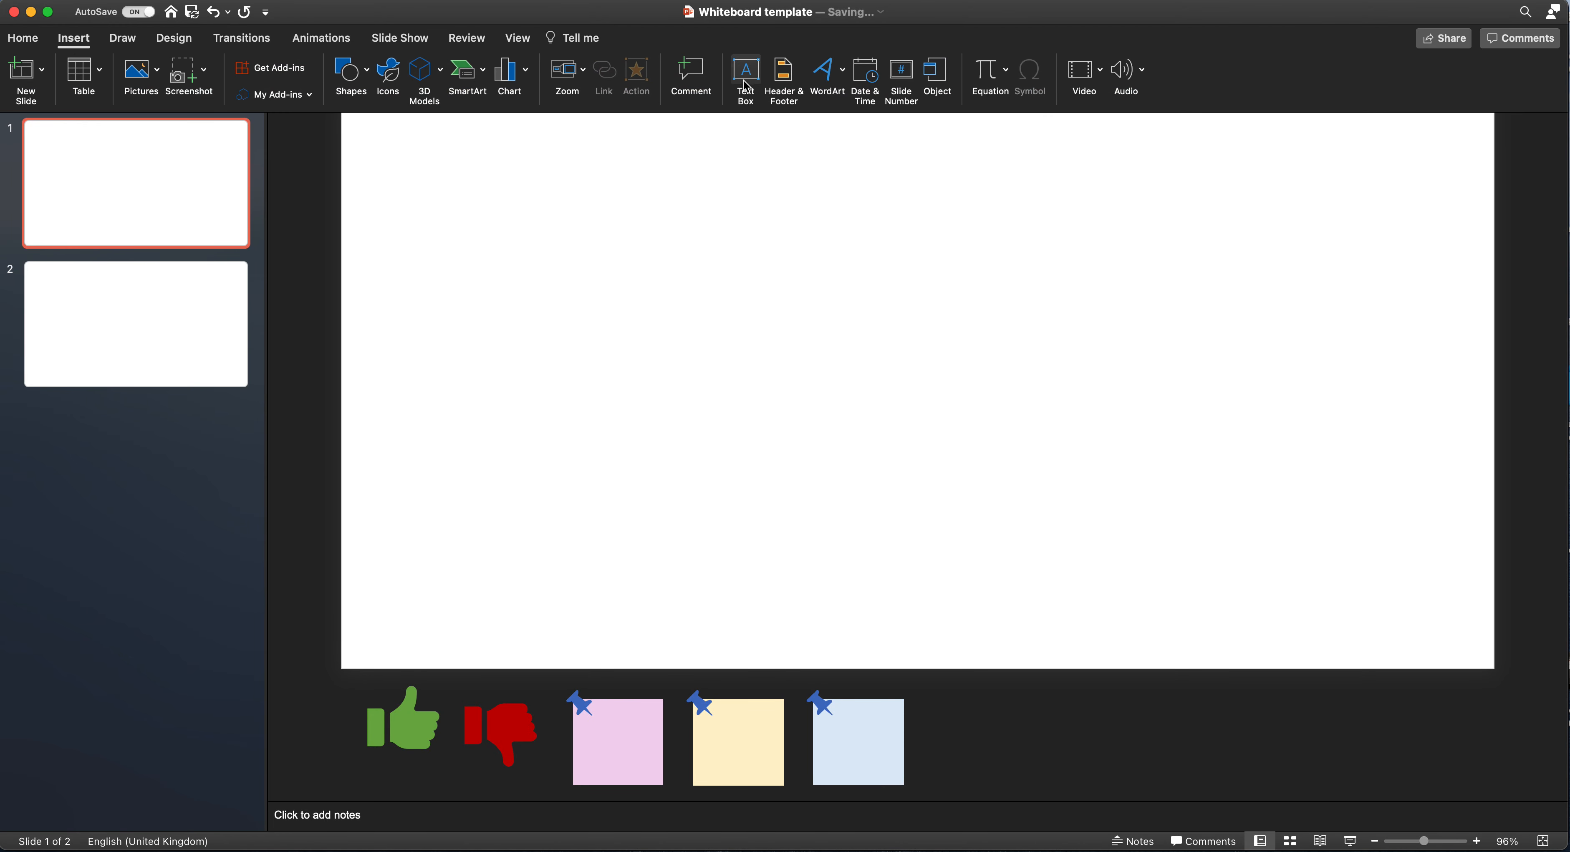
pyautogui.click(372, 81)
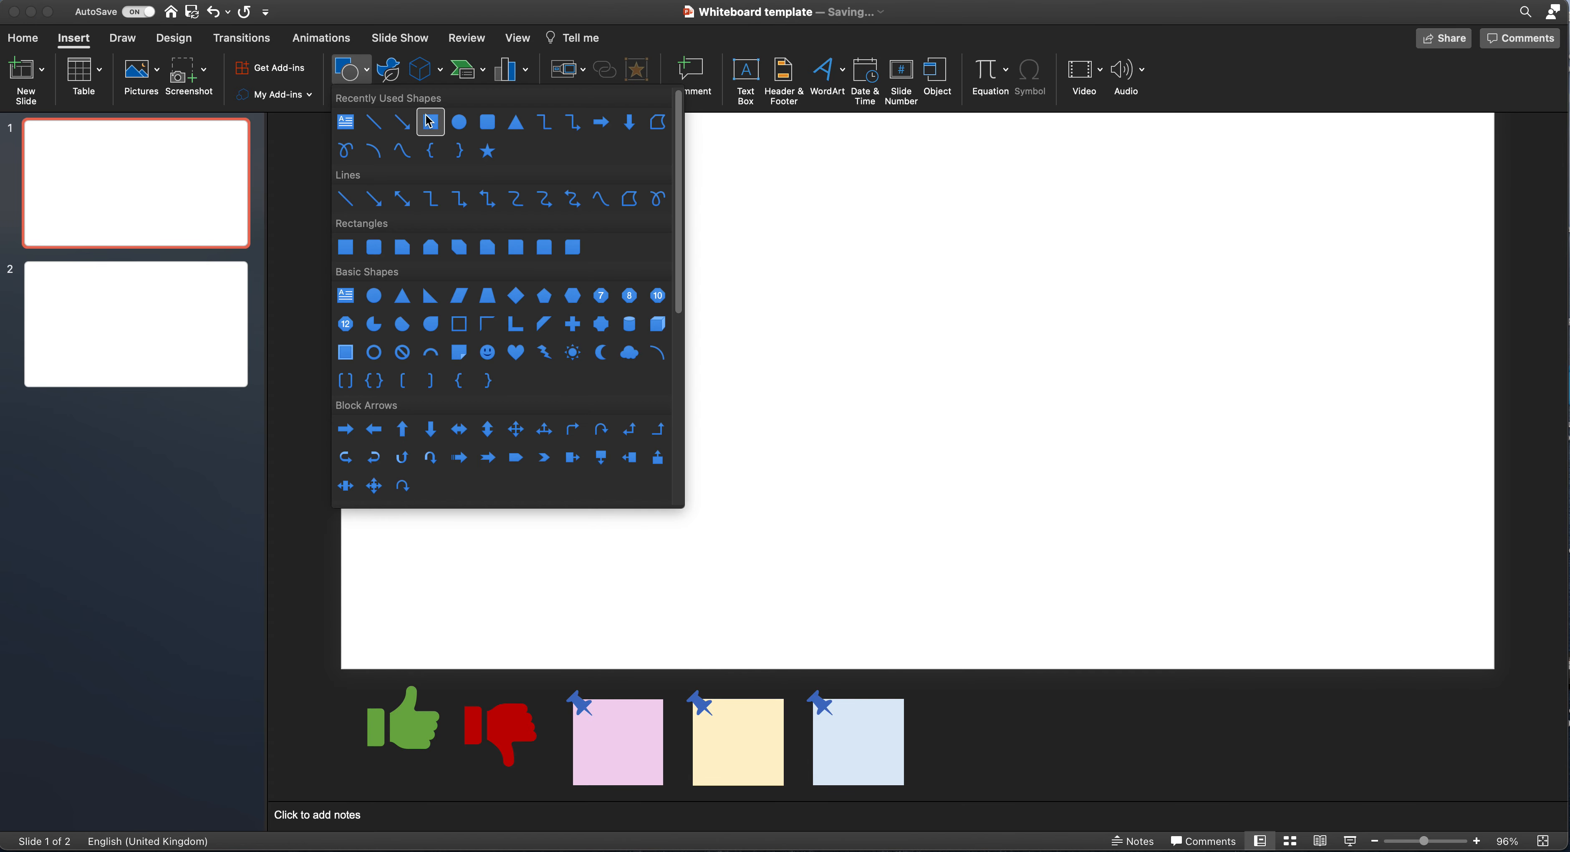
pyautogui.click(431, 123)
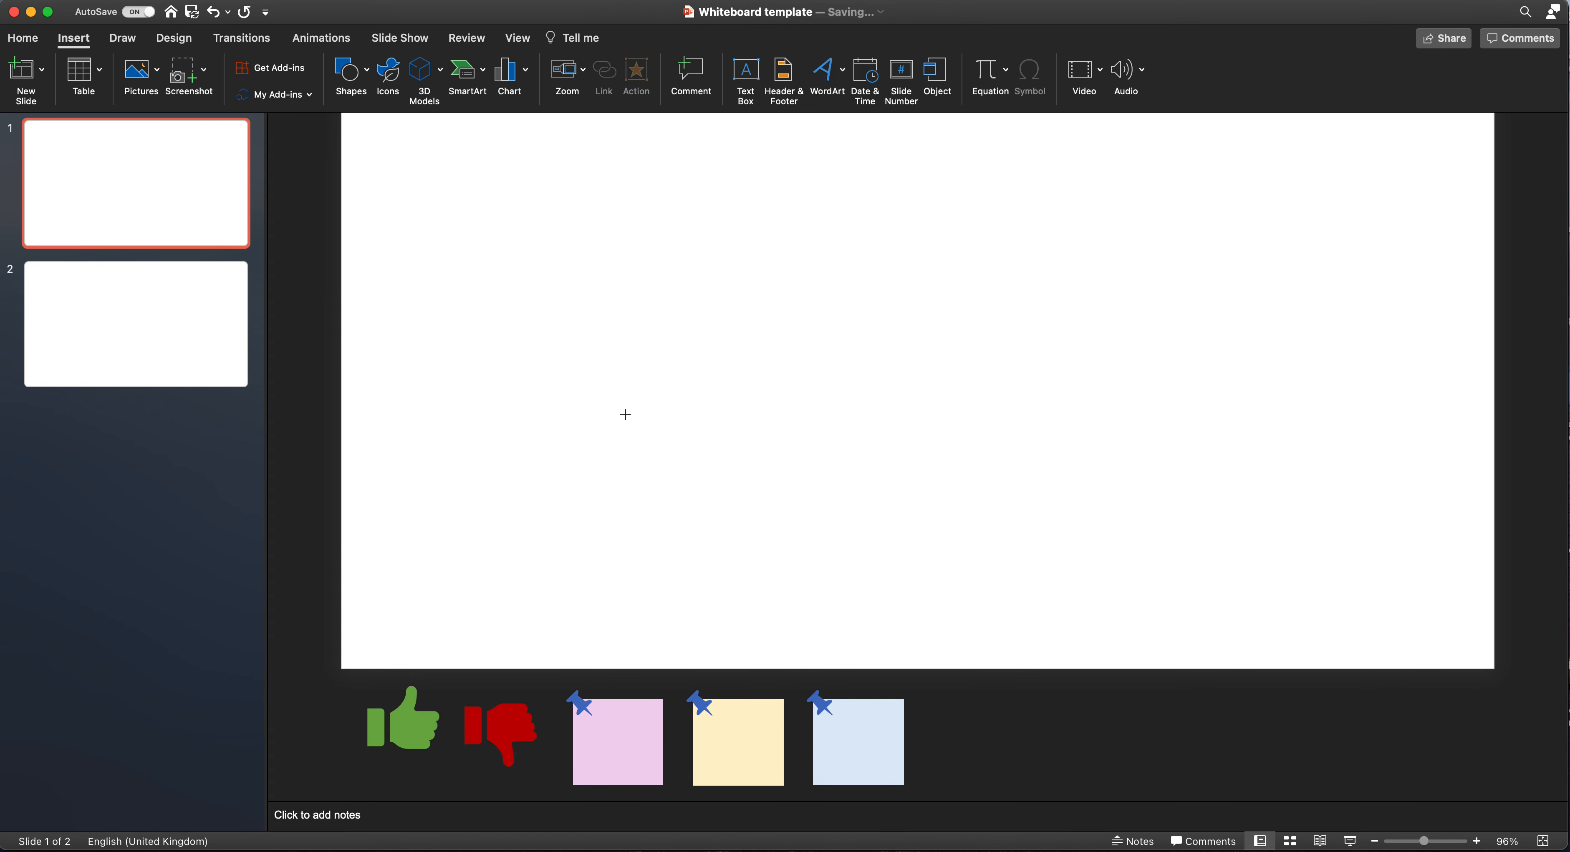
pyautogui.moveTo(630, 423); pyautogui.dragTo(753, 553)
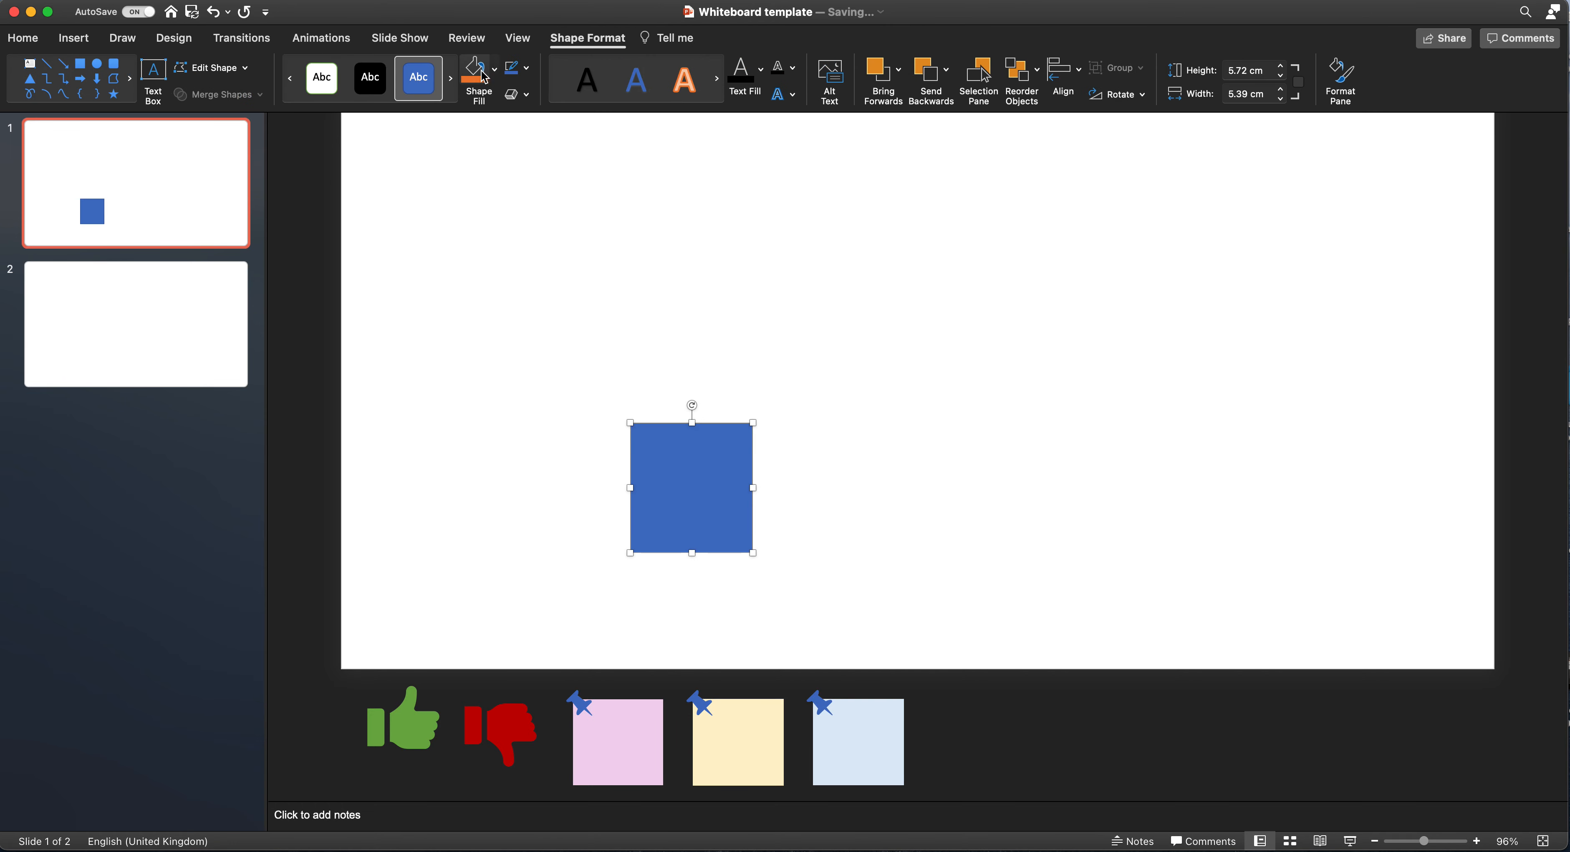
# Step: Give the rectangle a light gold fill without an outline and place it near the slide's lower-left corner
pyautogui.click(494, 70)
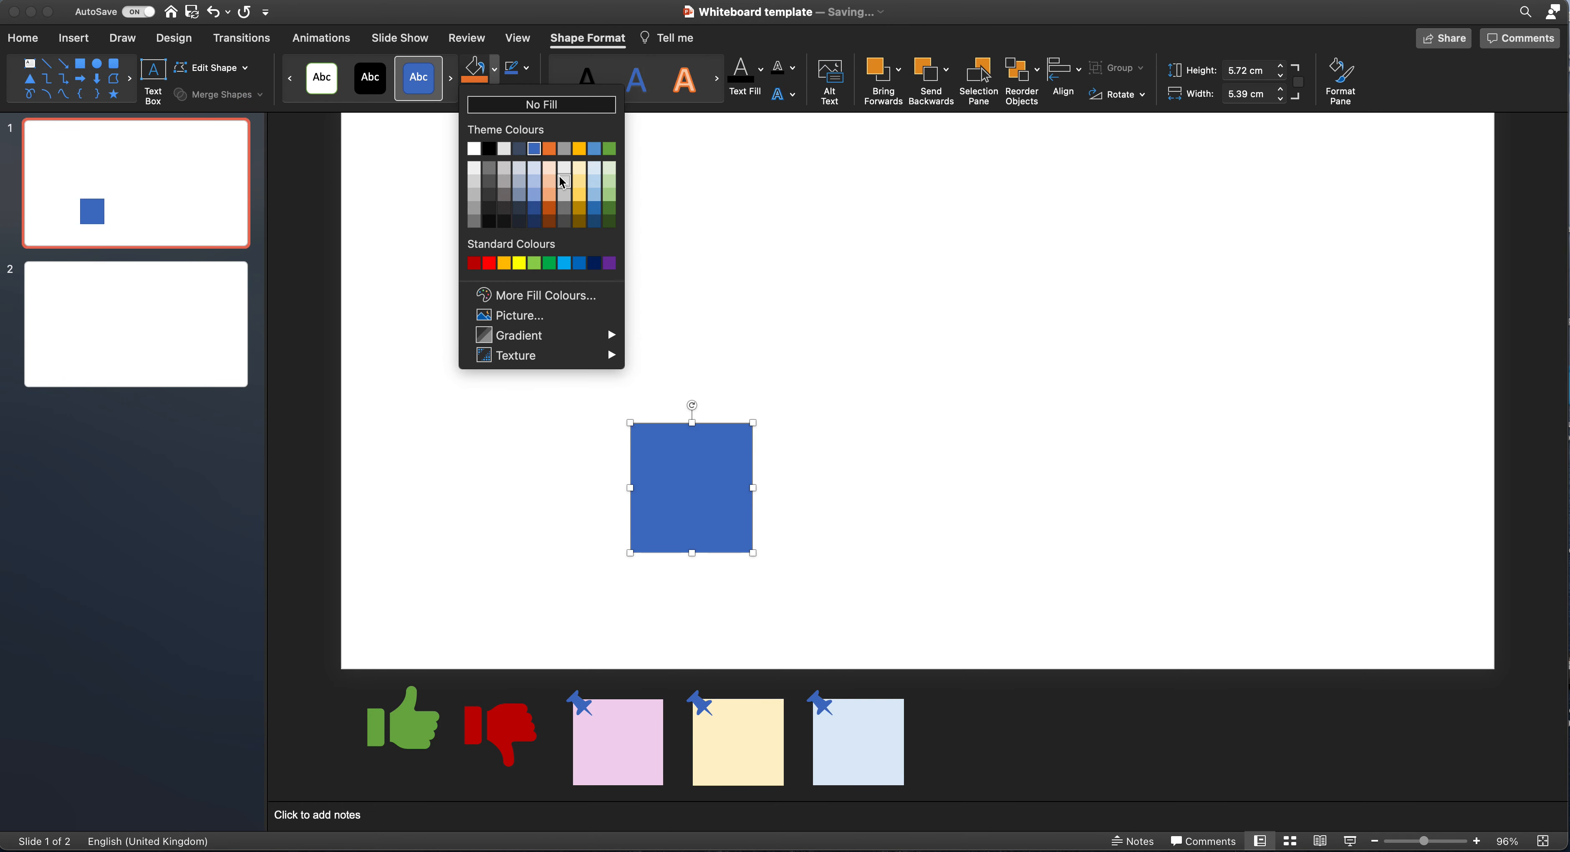
pyautogui.click(578, 171)
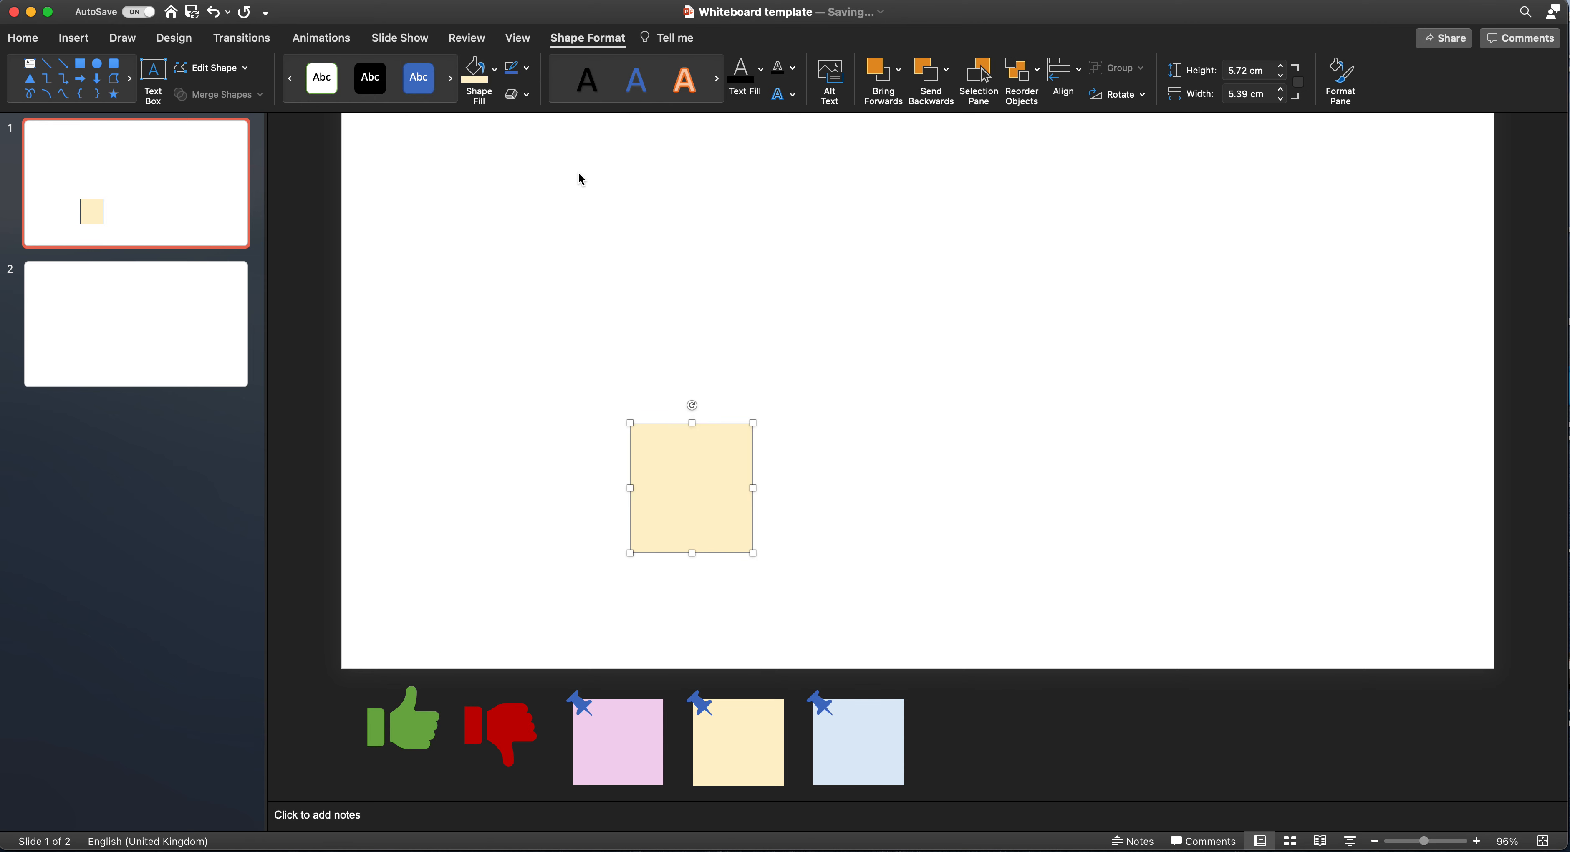
pyautogui.click(526, 67)
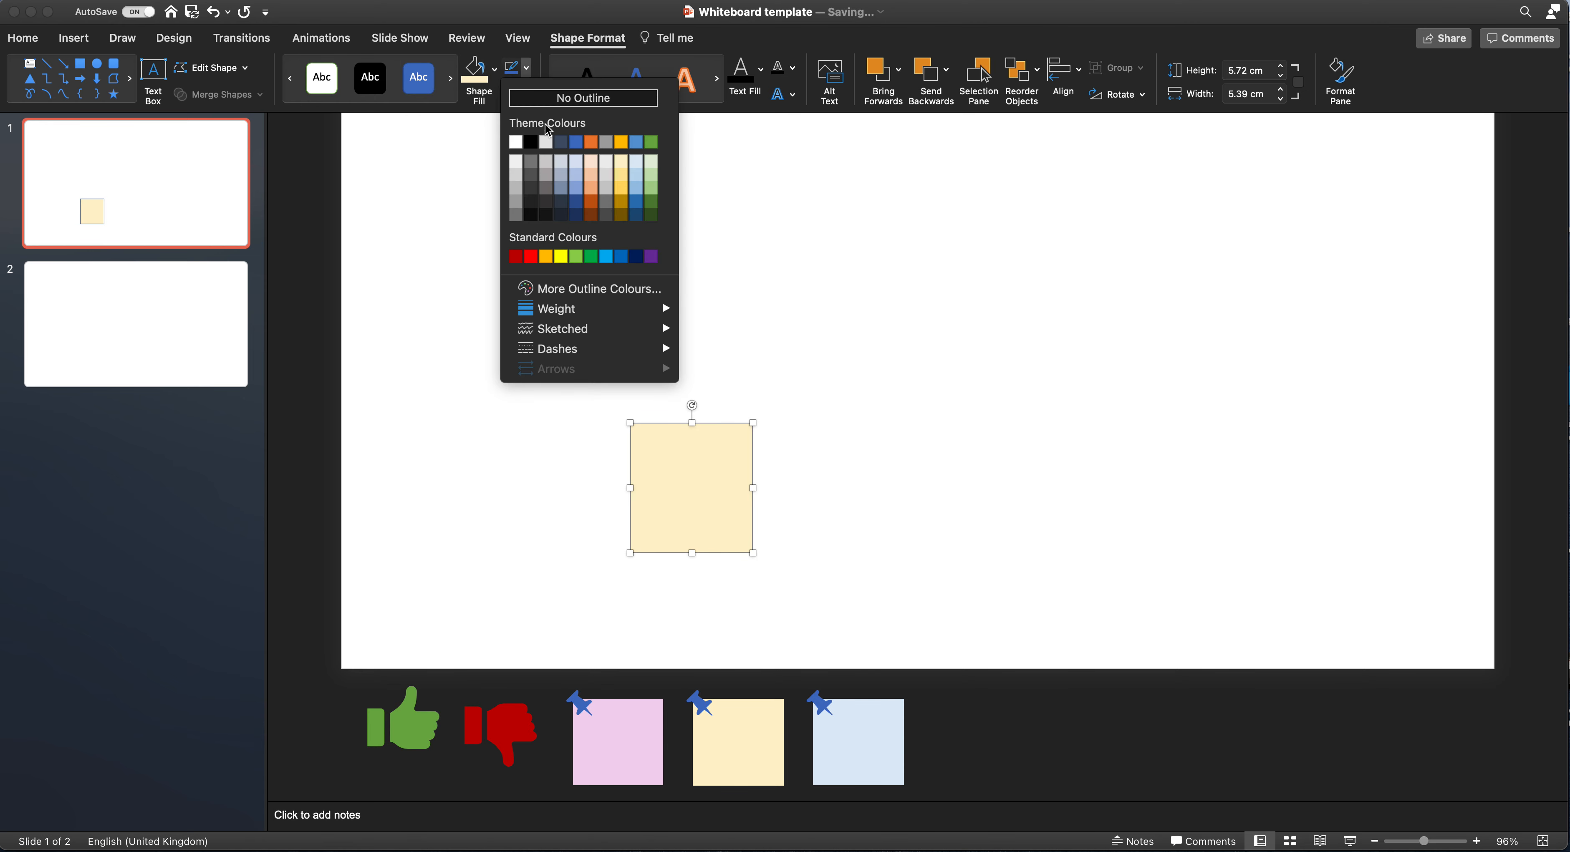
pyautogui.click(590, 99)
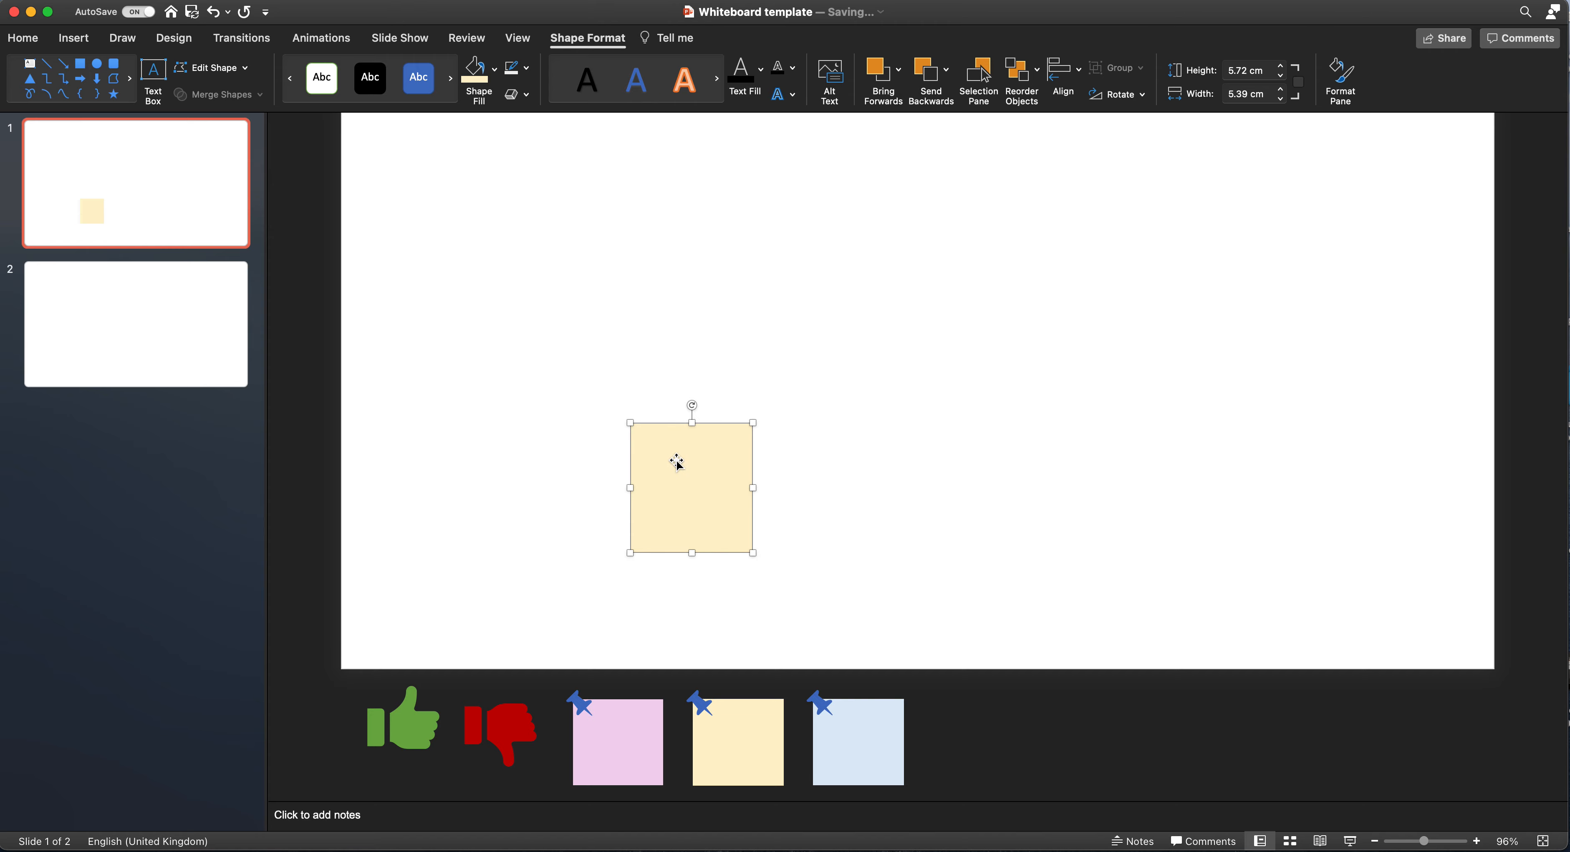
pyautogui.moveTo(689, 465); pyautogui.dragTo(467, 522)
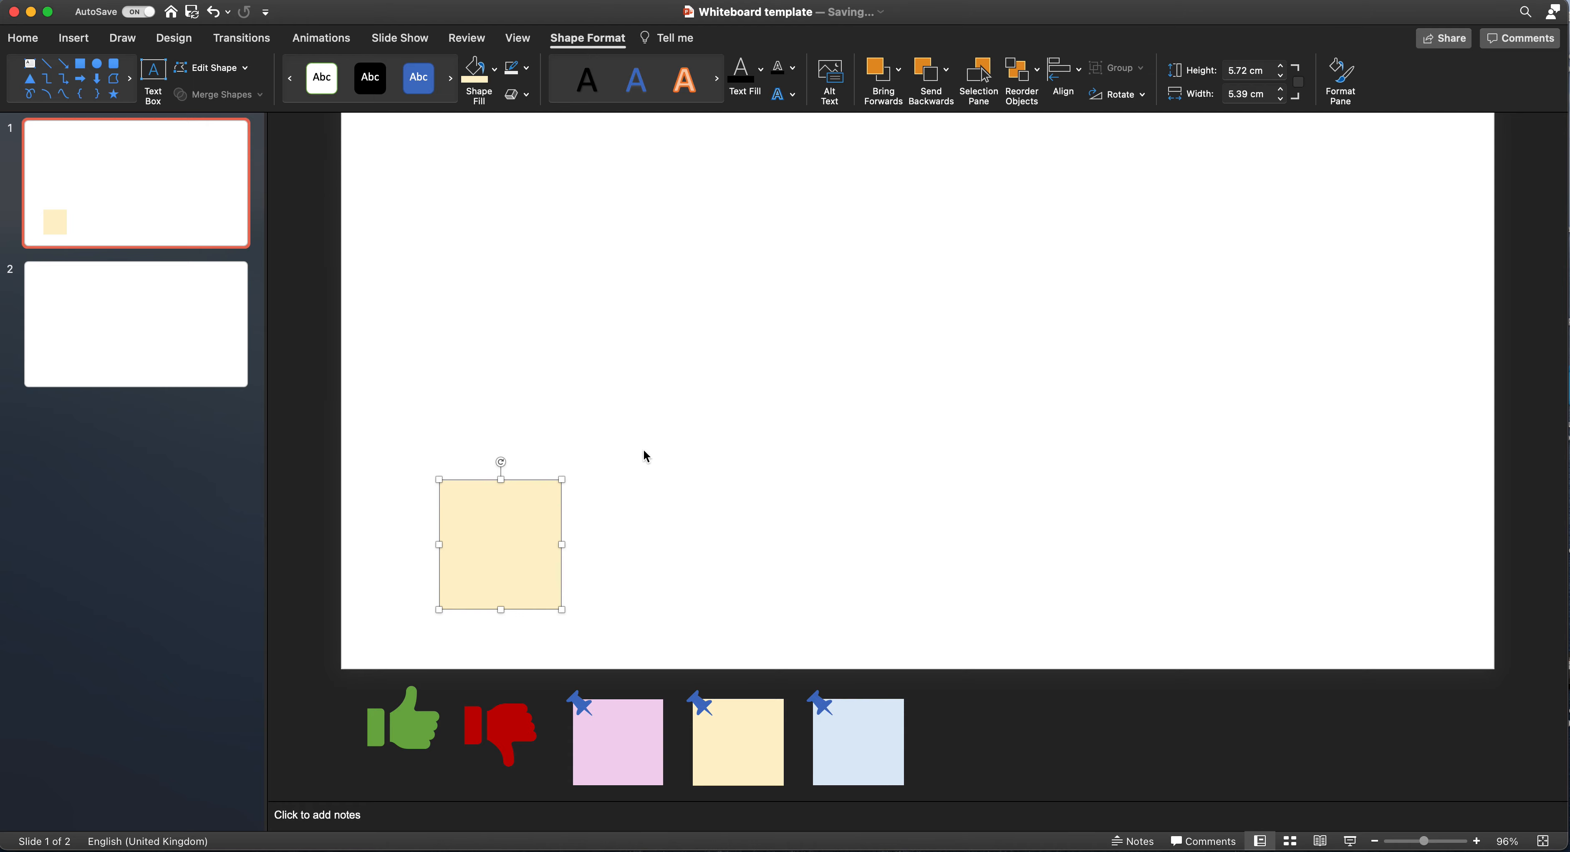
pyautogui.click(641, 254)
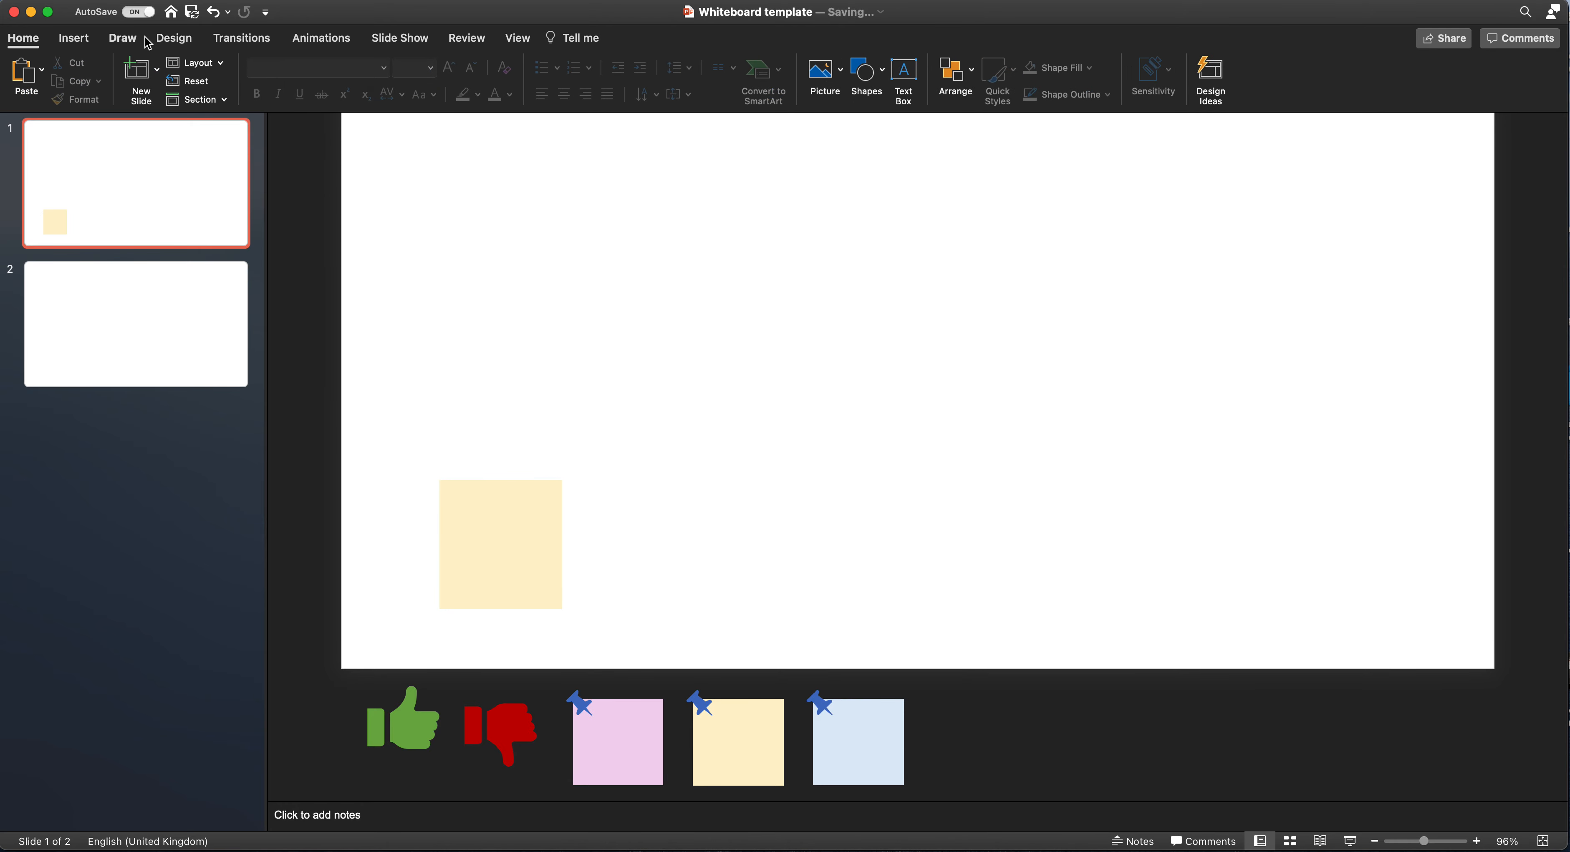
# Step: Search the stock icons for "pin" and insert the solid pushpin icon on the slide
pyautogui.click(74, 38)
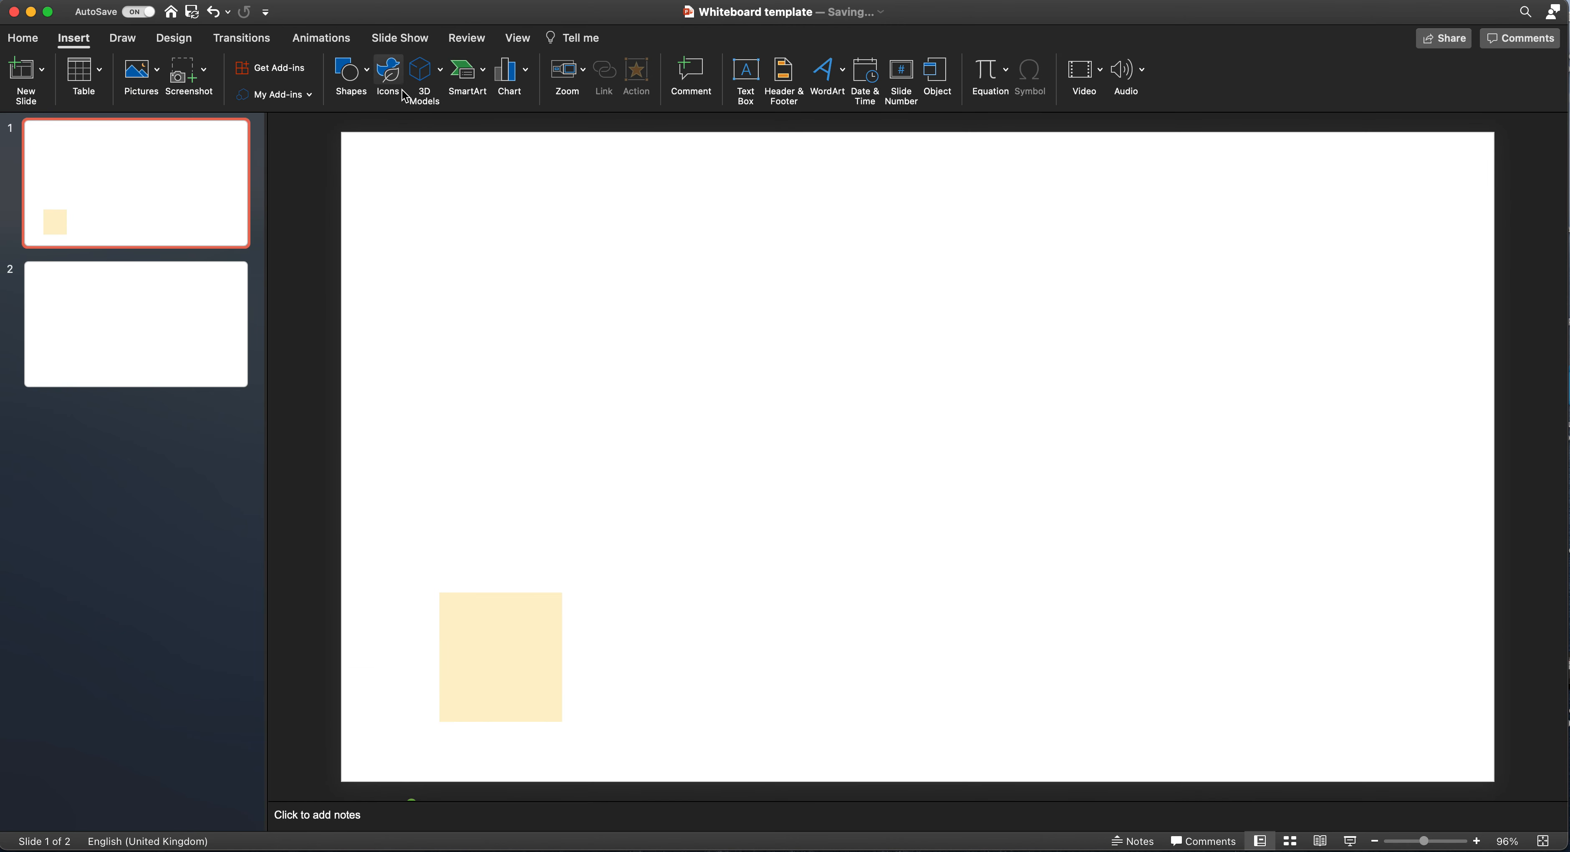
pyautogui.click(397, 89)
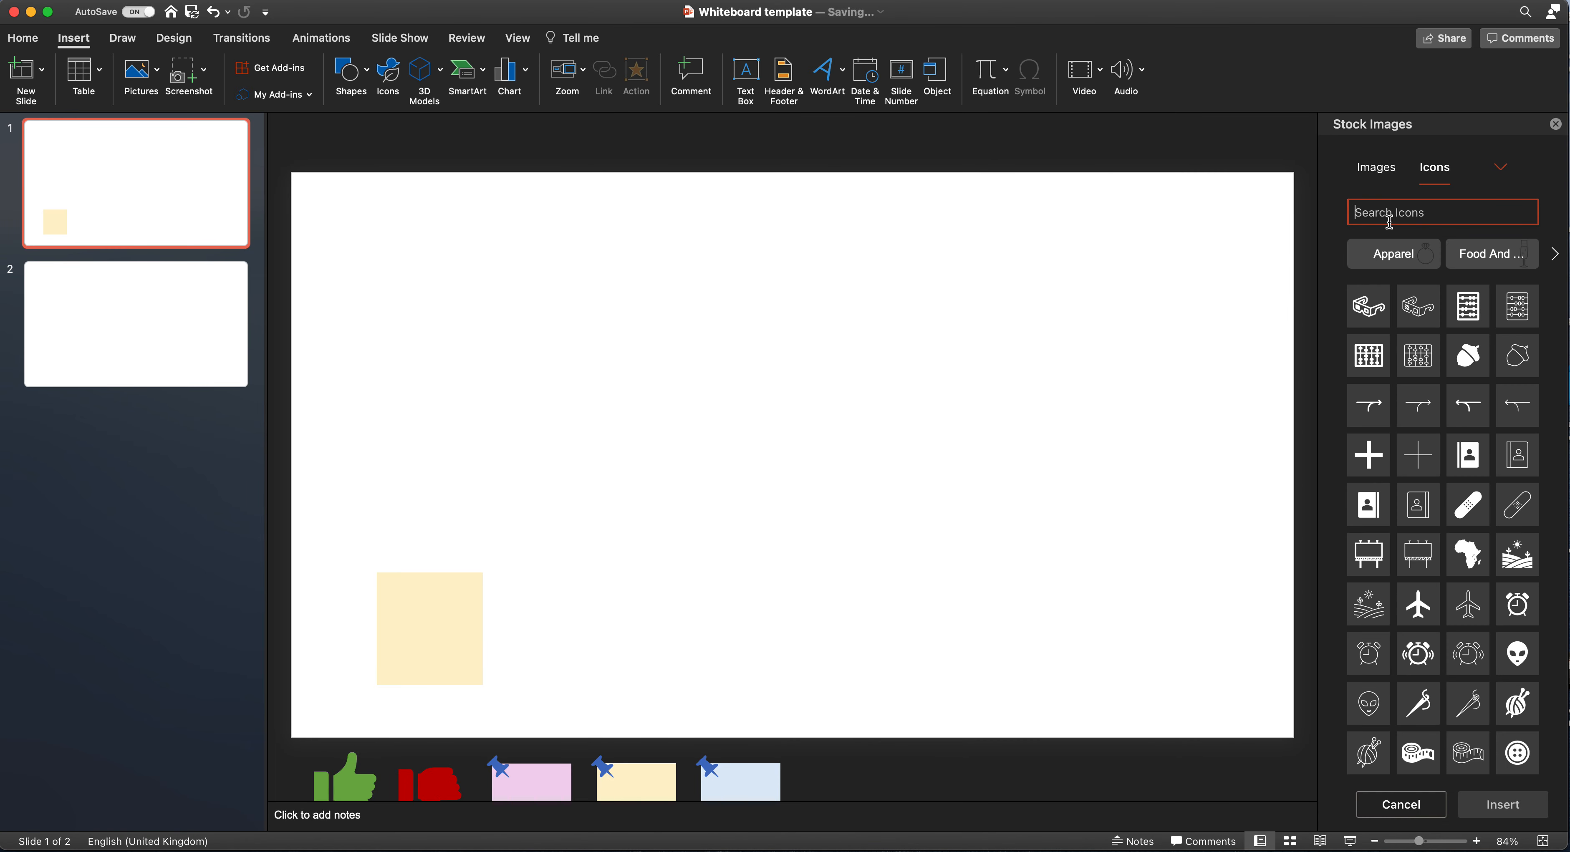
pyautogui.write('pin')
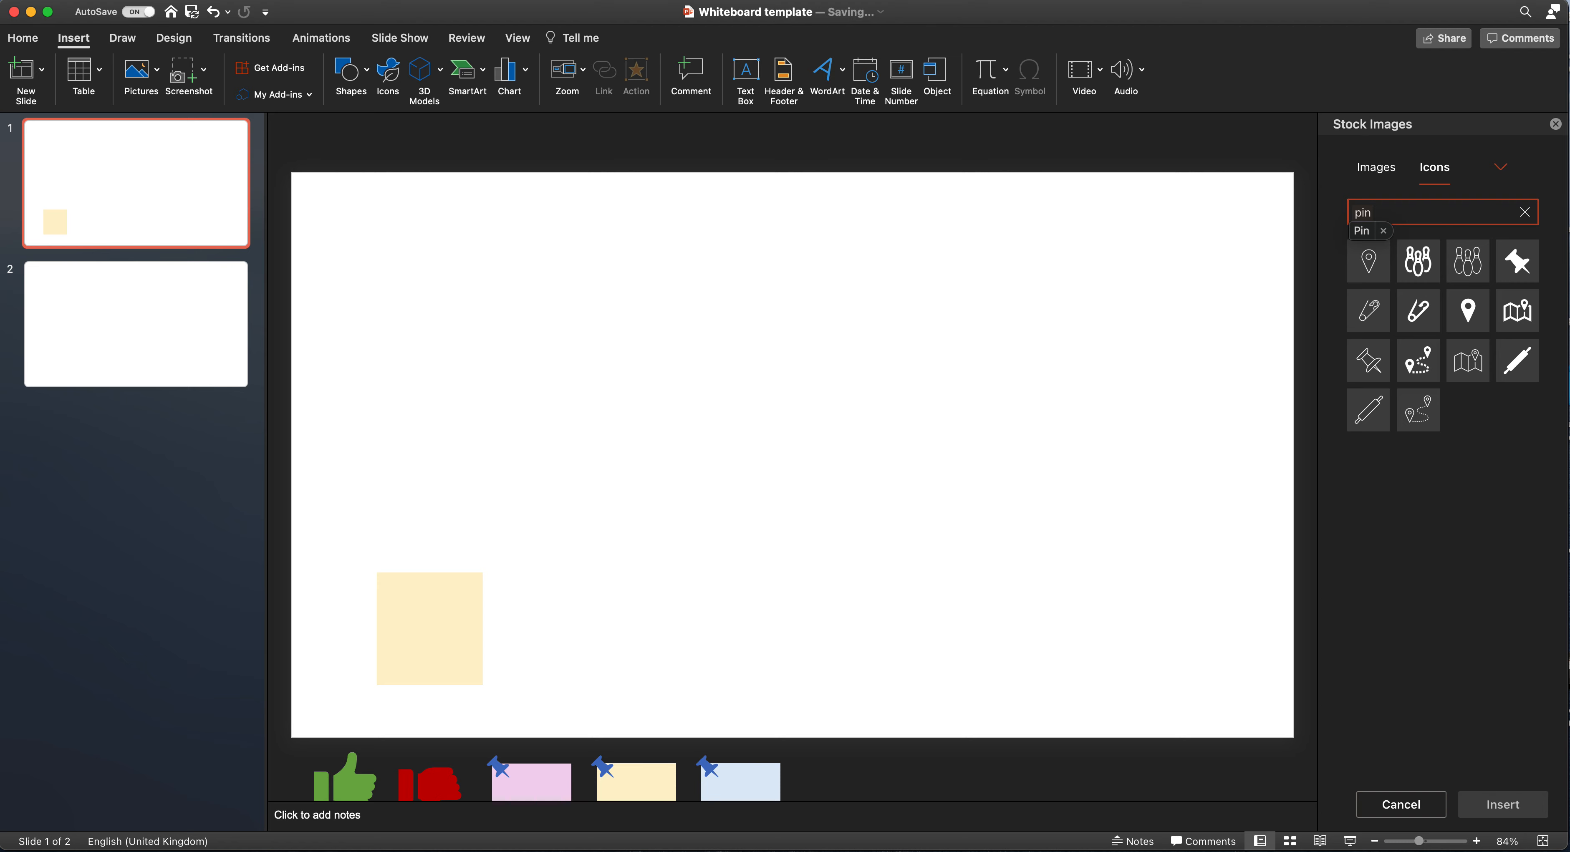
pyautogui.click(1368, 263)
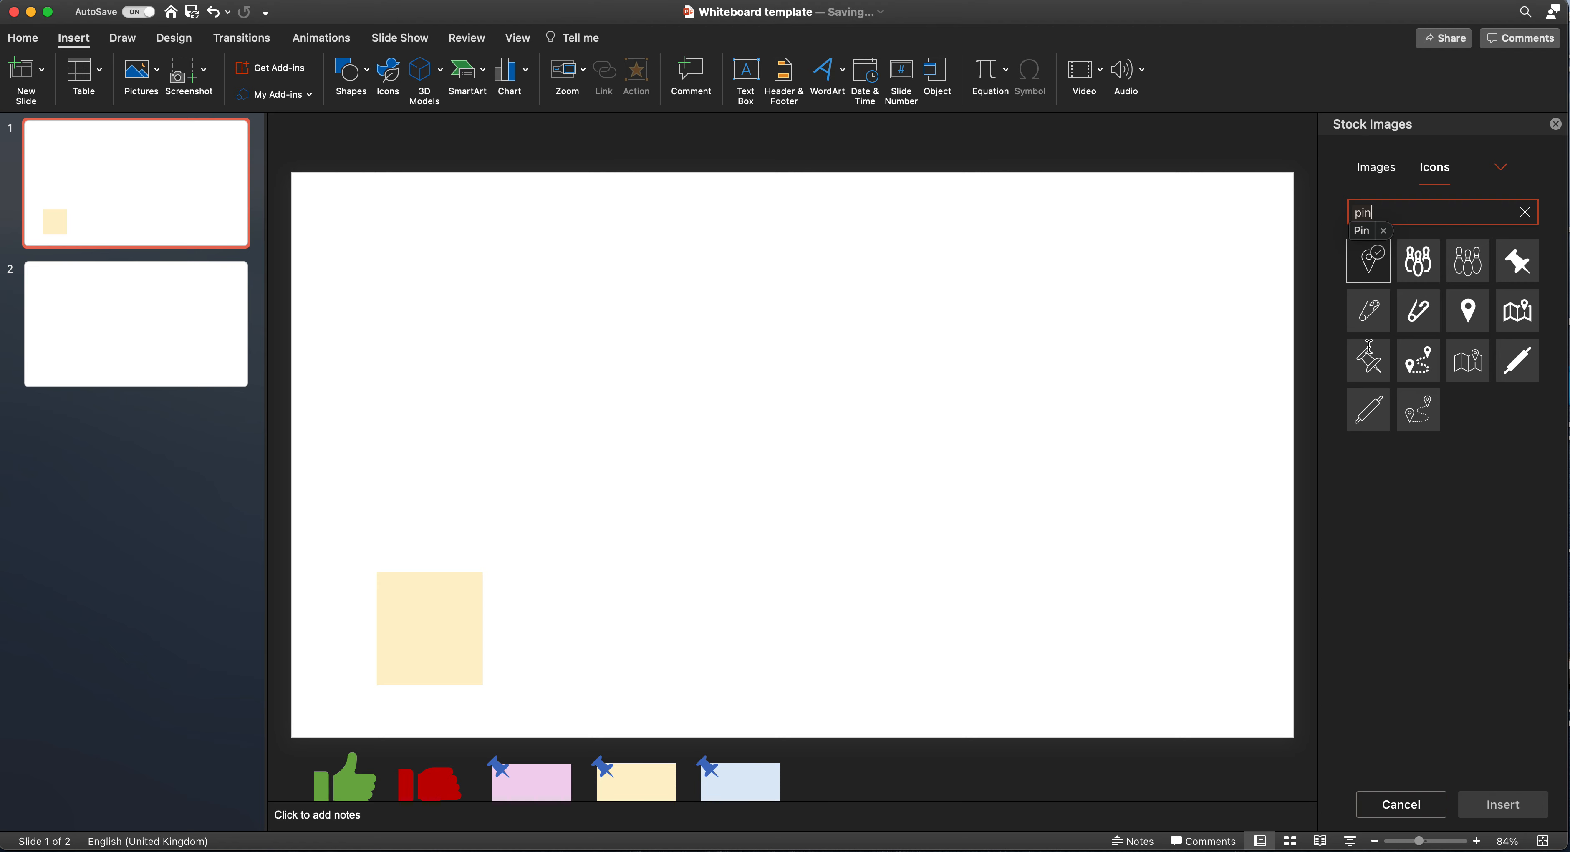
pyautogui.click(1522, 274)
pyautogui.click(1509, 805)
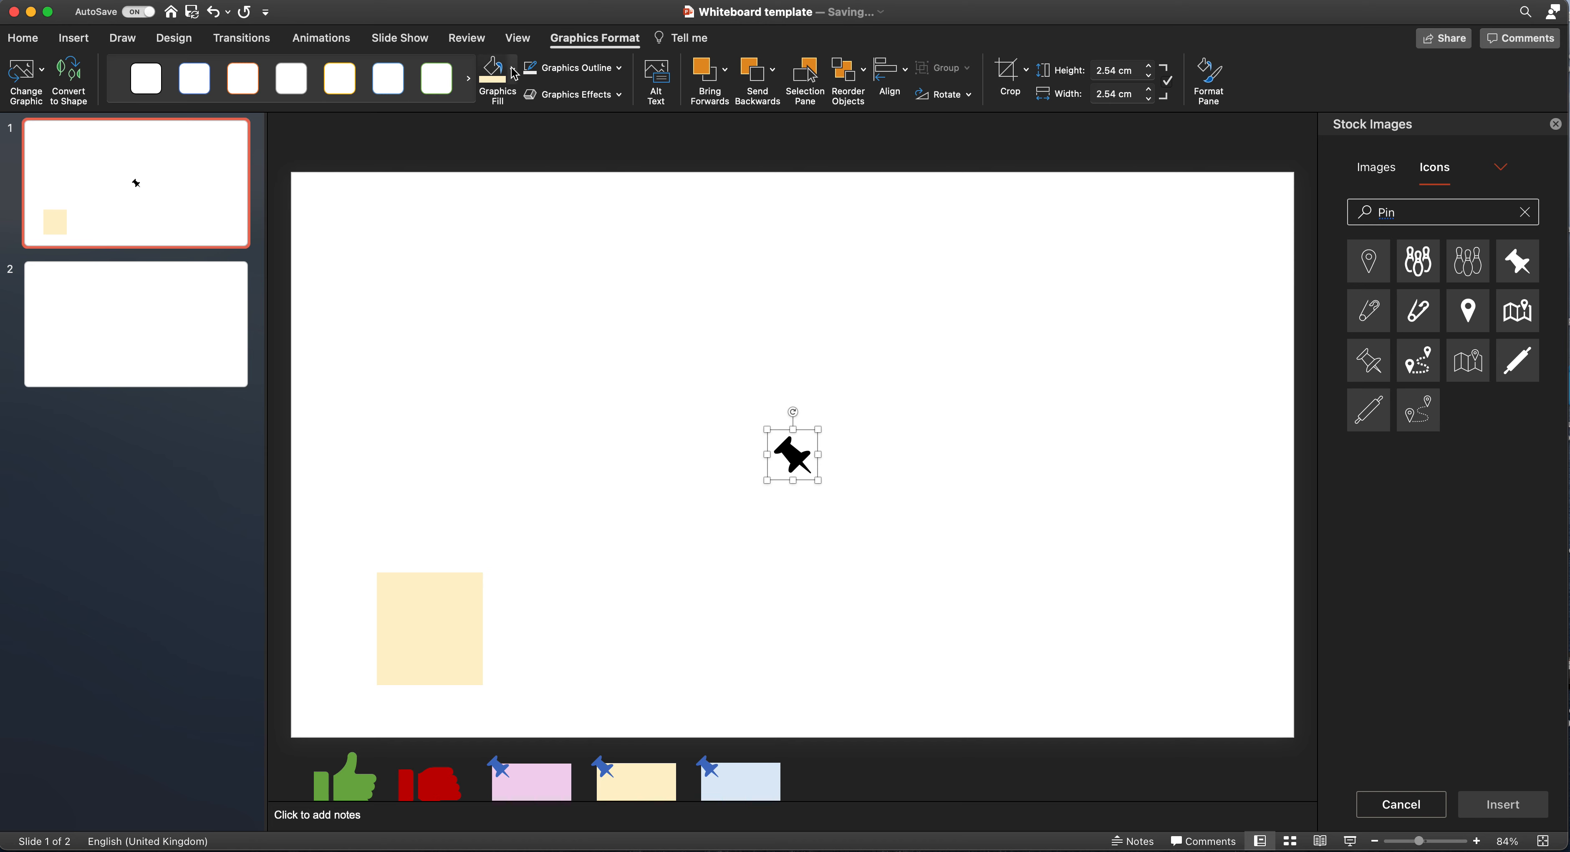
# Step: Fill the pushpin with blue and place it at 1.27 cm size on the upper-left corner of the yellow note
pyautogui.click(513, 70)
pyautogui.click(554, 160)
pyautogui.moveTo(818, 480); pyautogui.dragTo(395, 573)
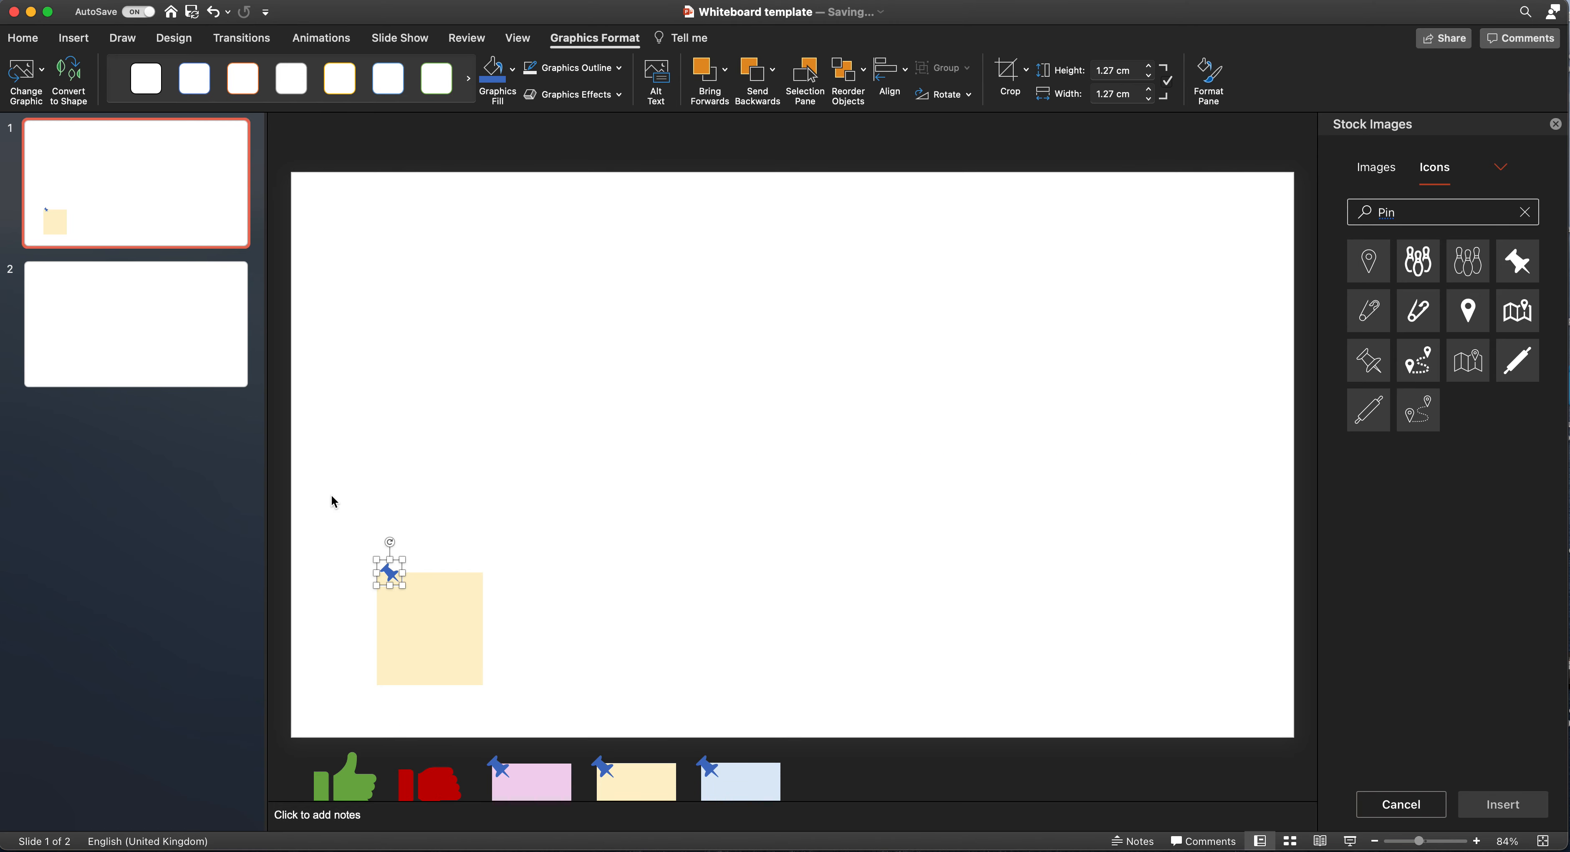
# Step: Reduce the height of the yellow note slightly, keeping its width
pyautogui.click(458, 635)
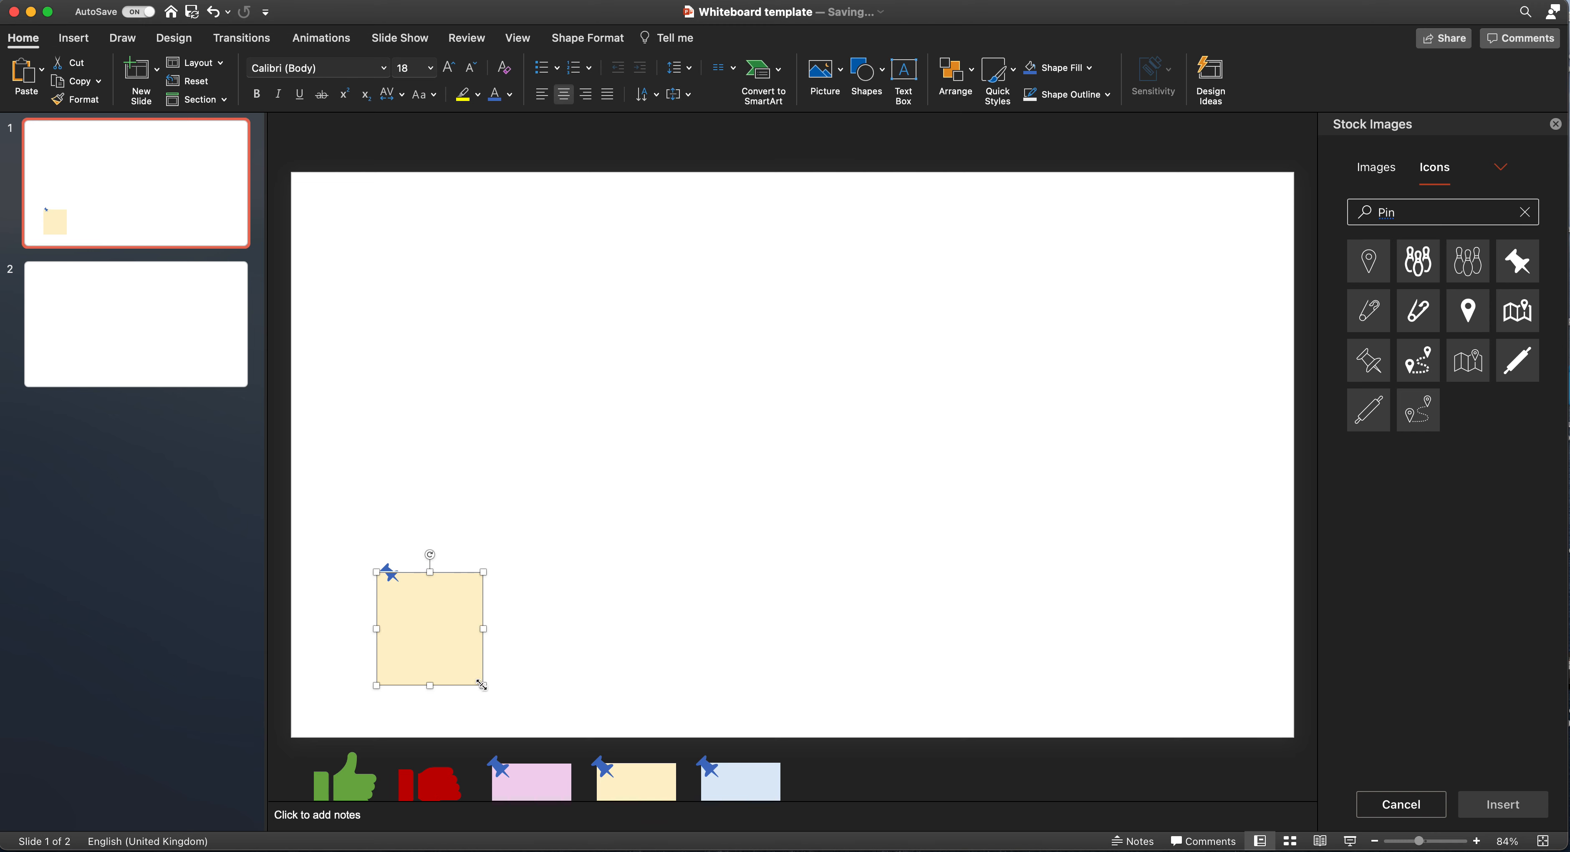
pyautogui.moveTo(482, 685); pyautogui.dragTo(482, 664)
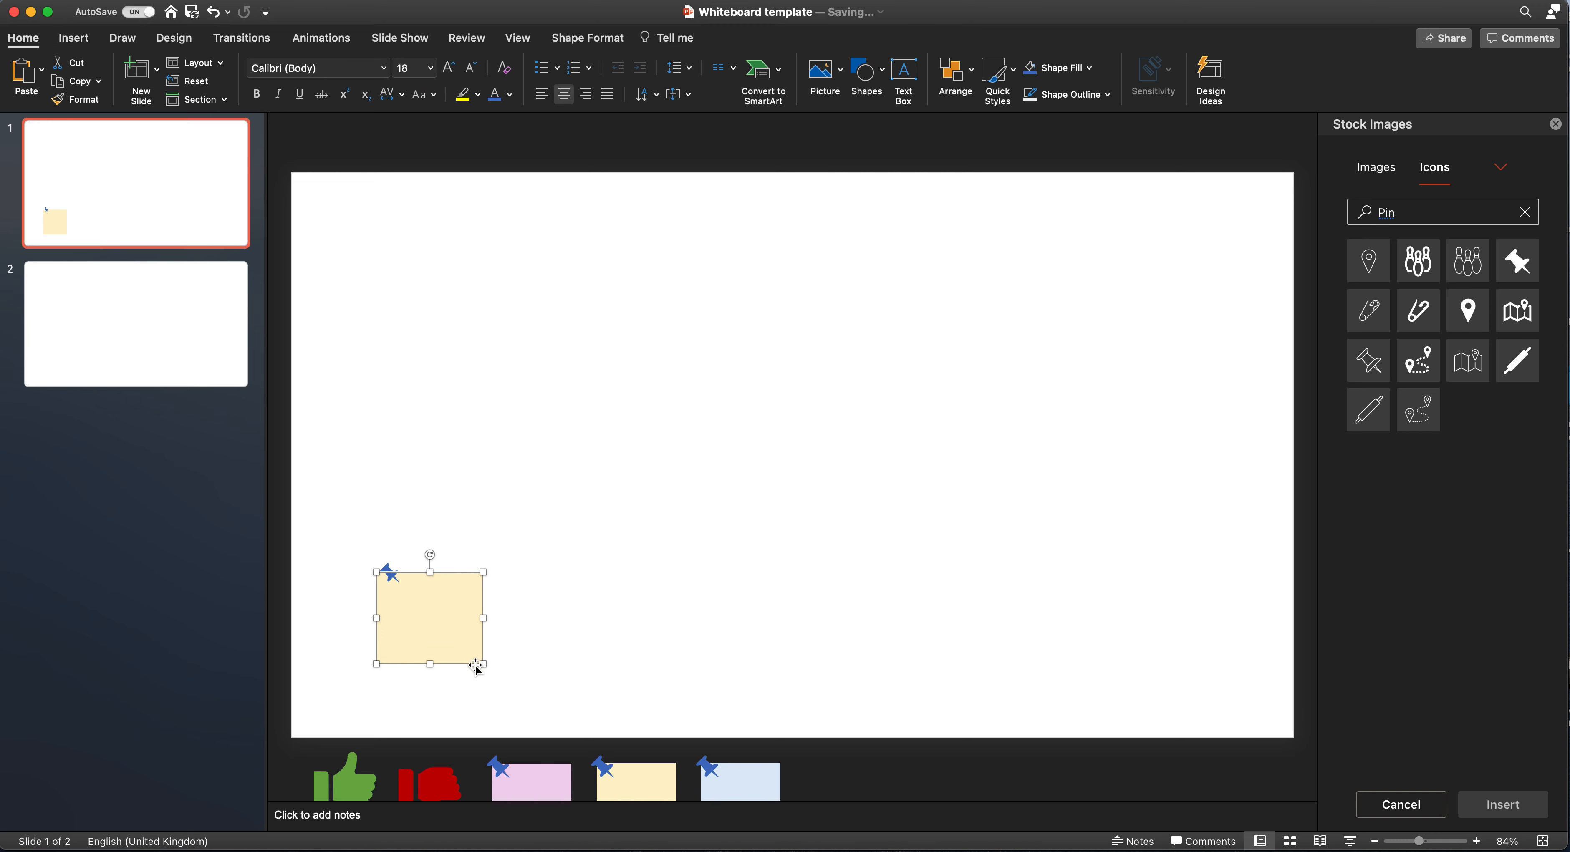
# Step: Group the pushpin with the yellow note and move the group below the slide, beside the blue note
pyautogui.moveTo(357, 550); pyautogui.dragTo(504, 682)
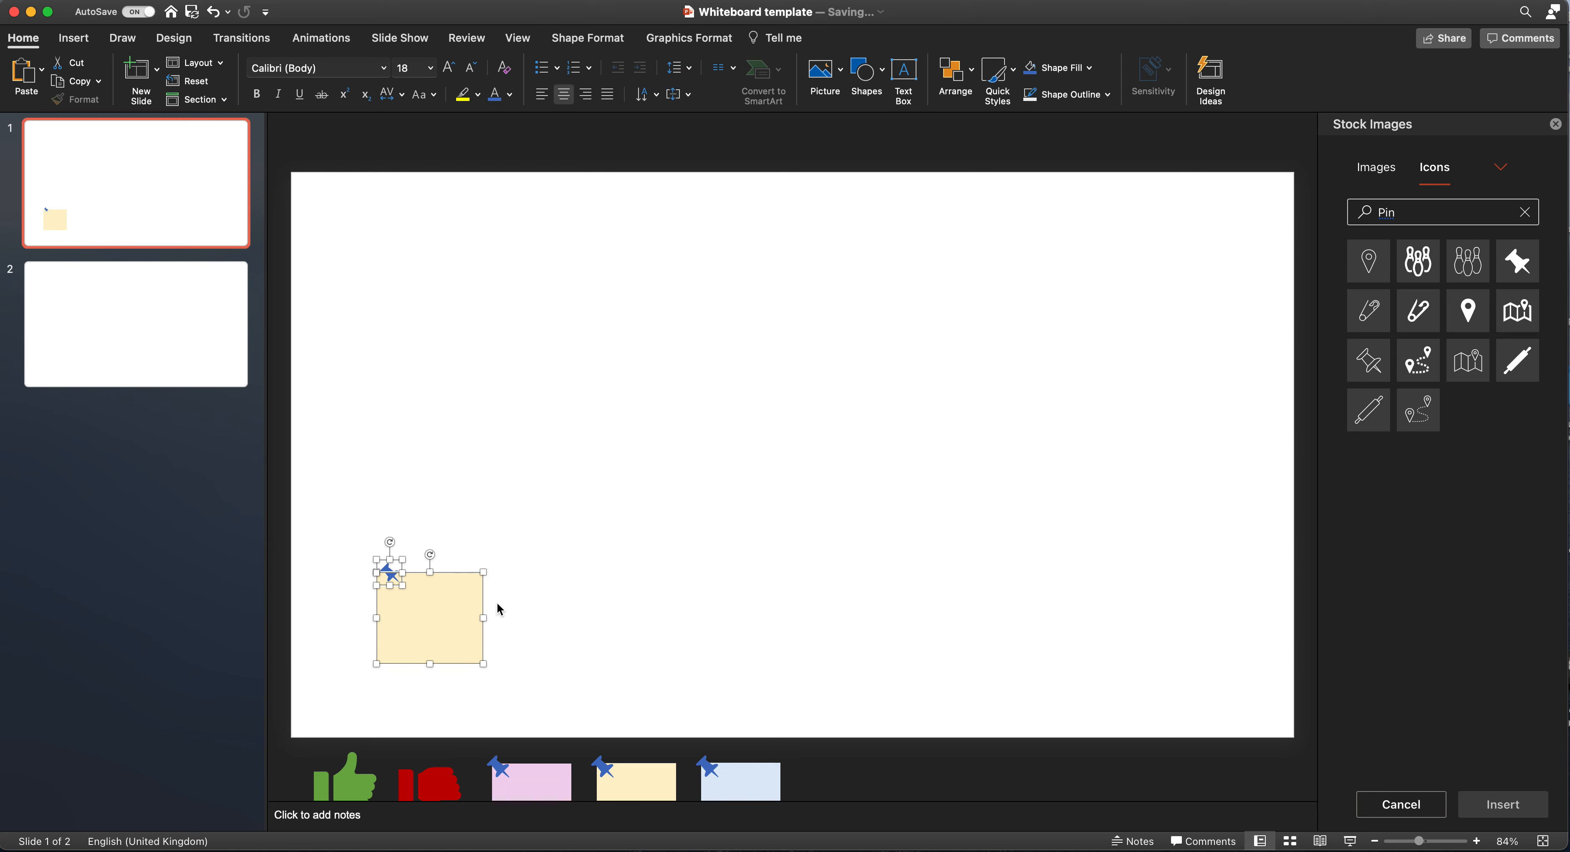
pyautogui.rightClick(449, 612)
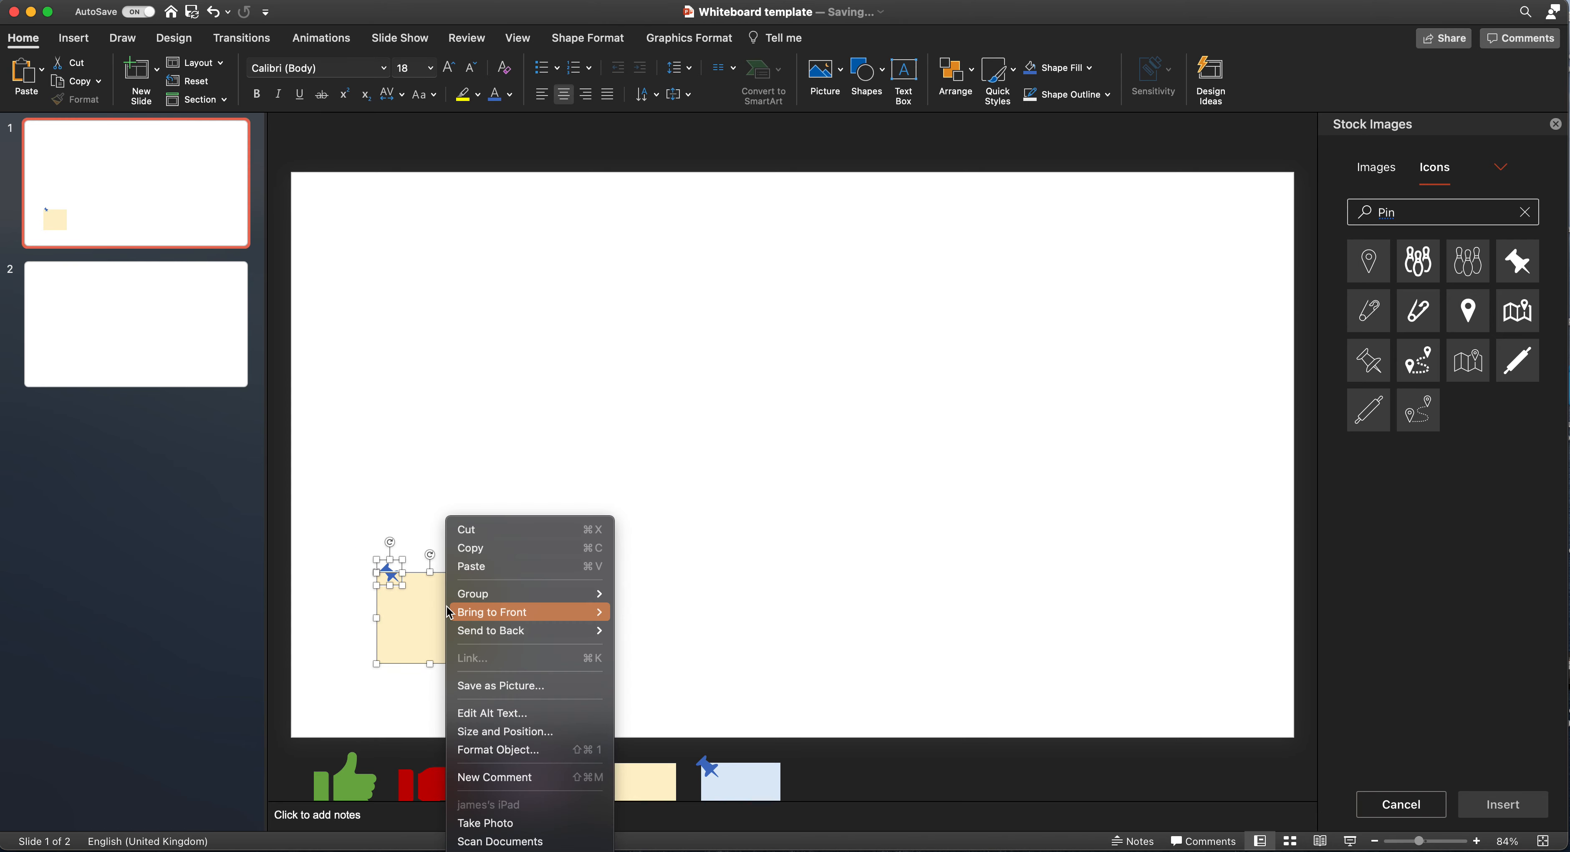
pyautogui.moveTo(536, 594)
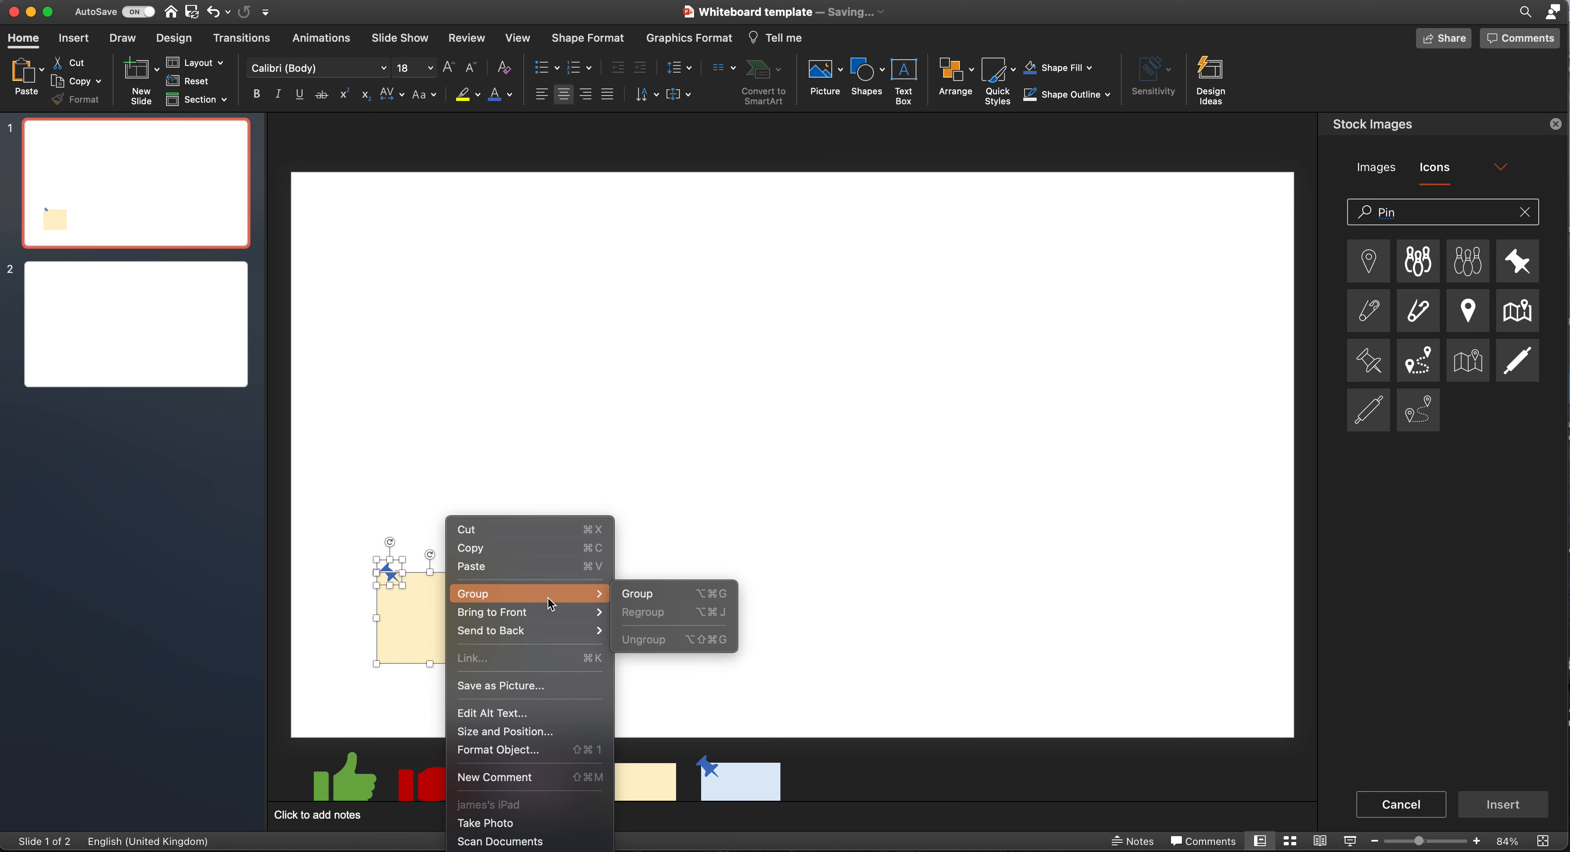
pyautogui.click(637, 605)
pyautogui.moveTo(431, 627); pyautogui.dragTo(845, 782)
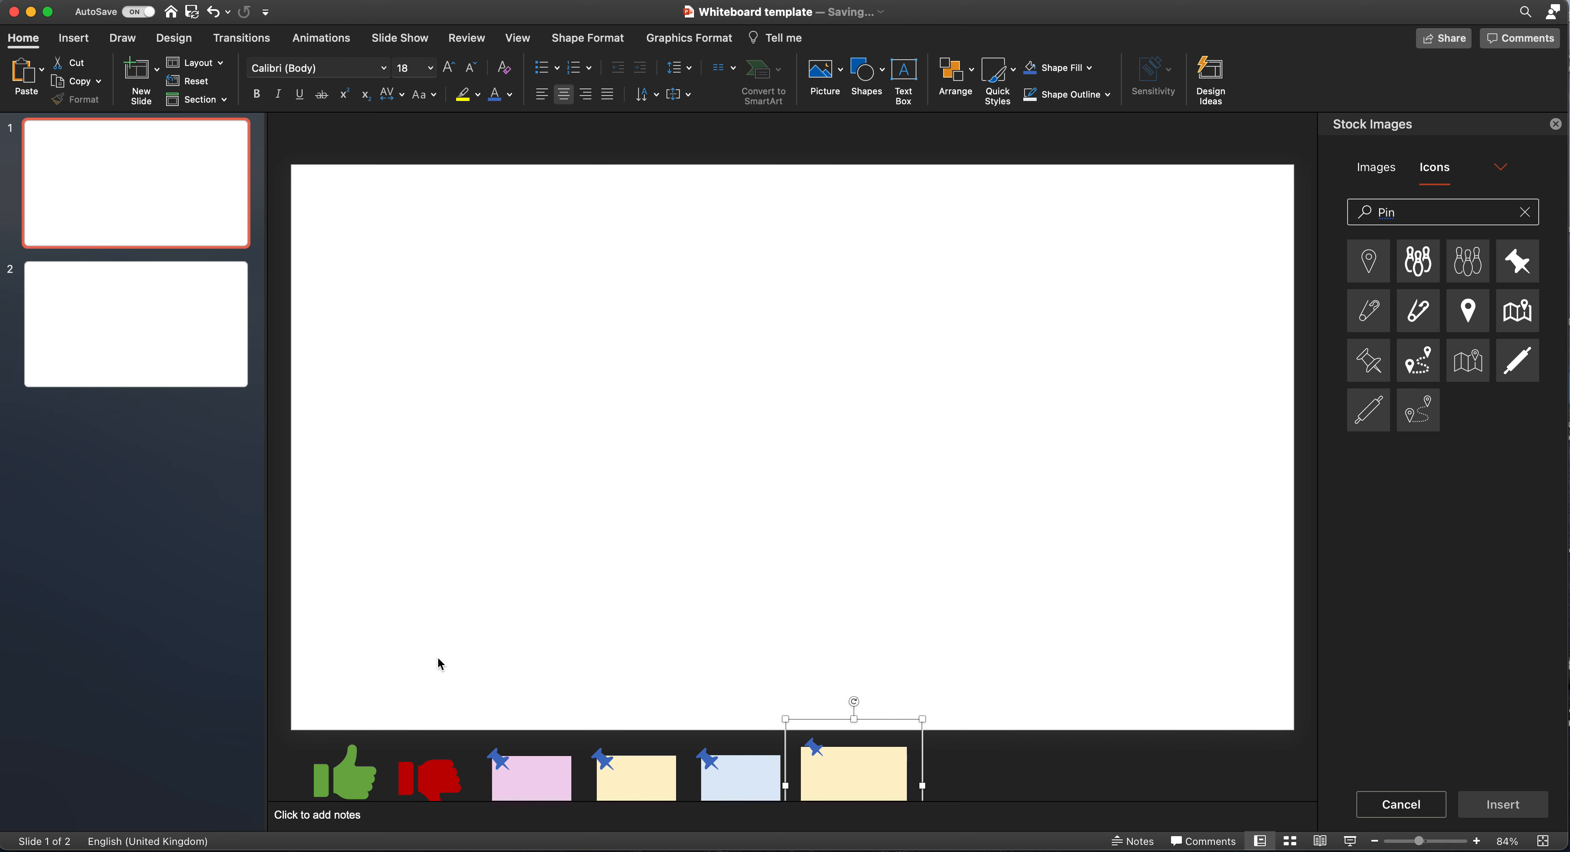
# Step: Place a copy of the pink pinned note on the slide and enter "My comment" in it
pyautogui.click(530, 783)
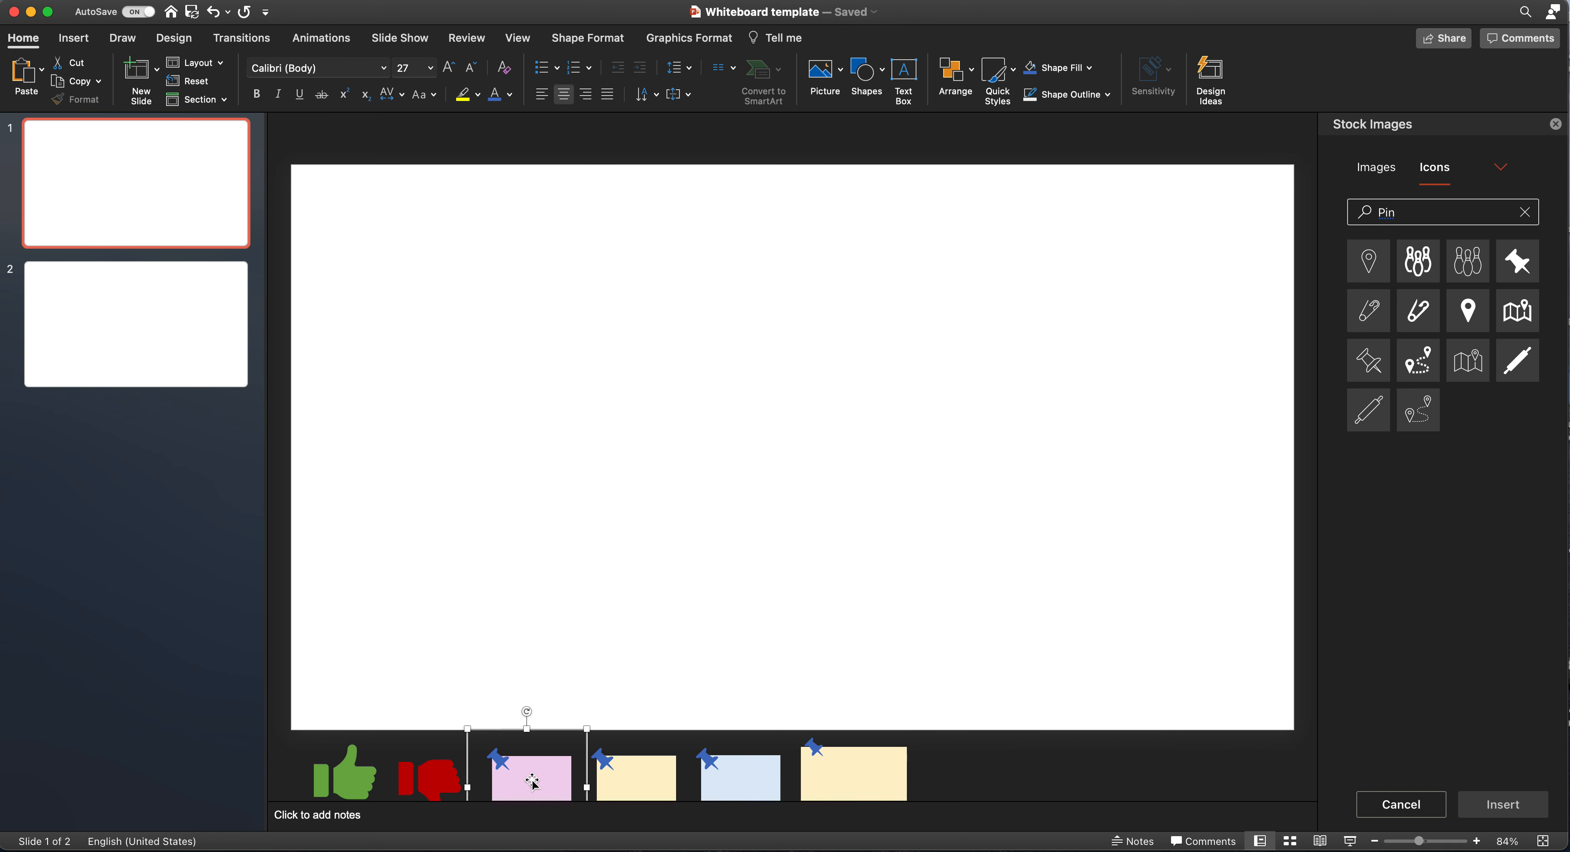
pyautogui.moveTo(532, 782); pyautogui.dragTo(519, 475)
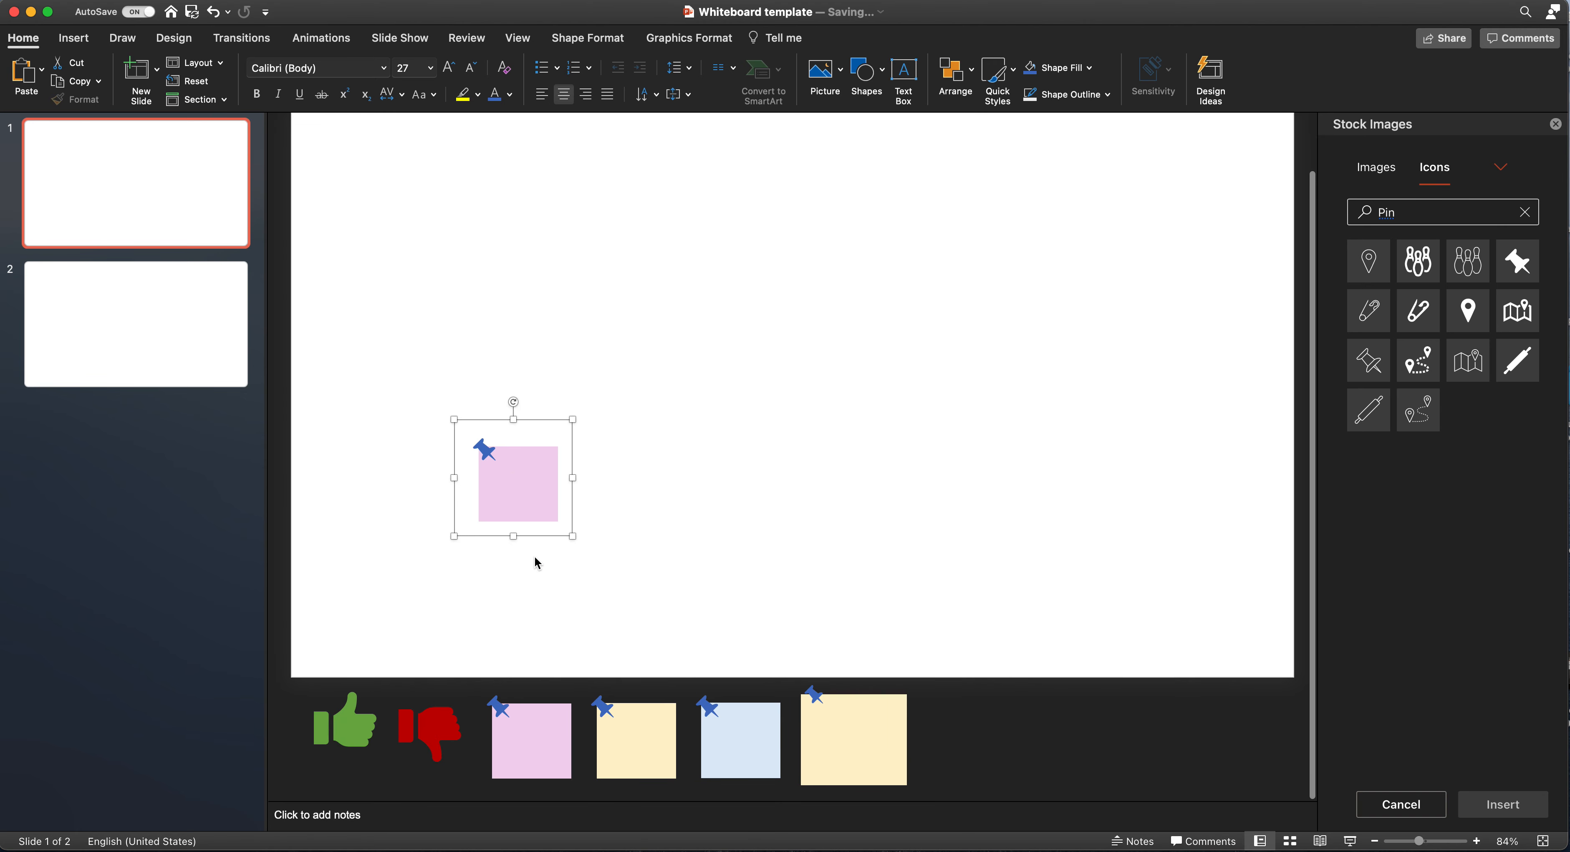
pyautogui.click(522, 493)
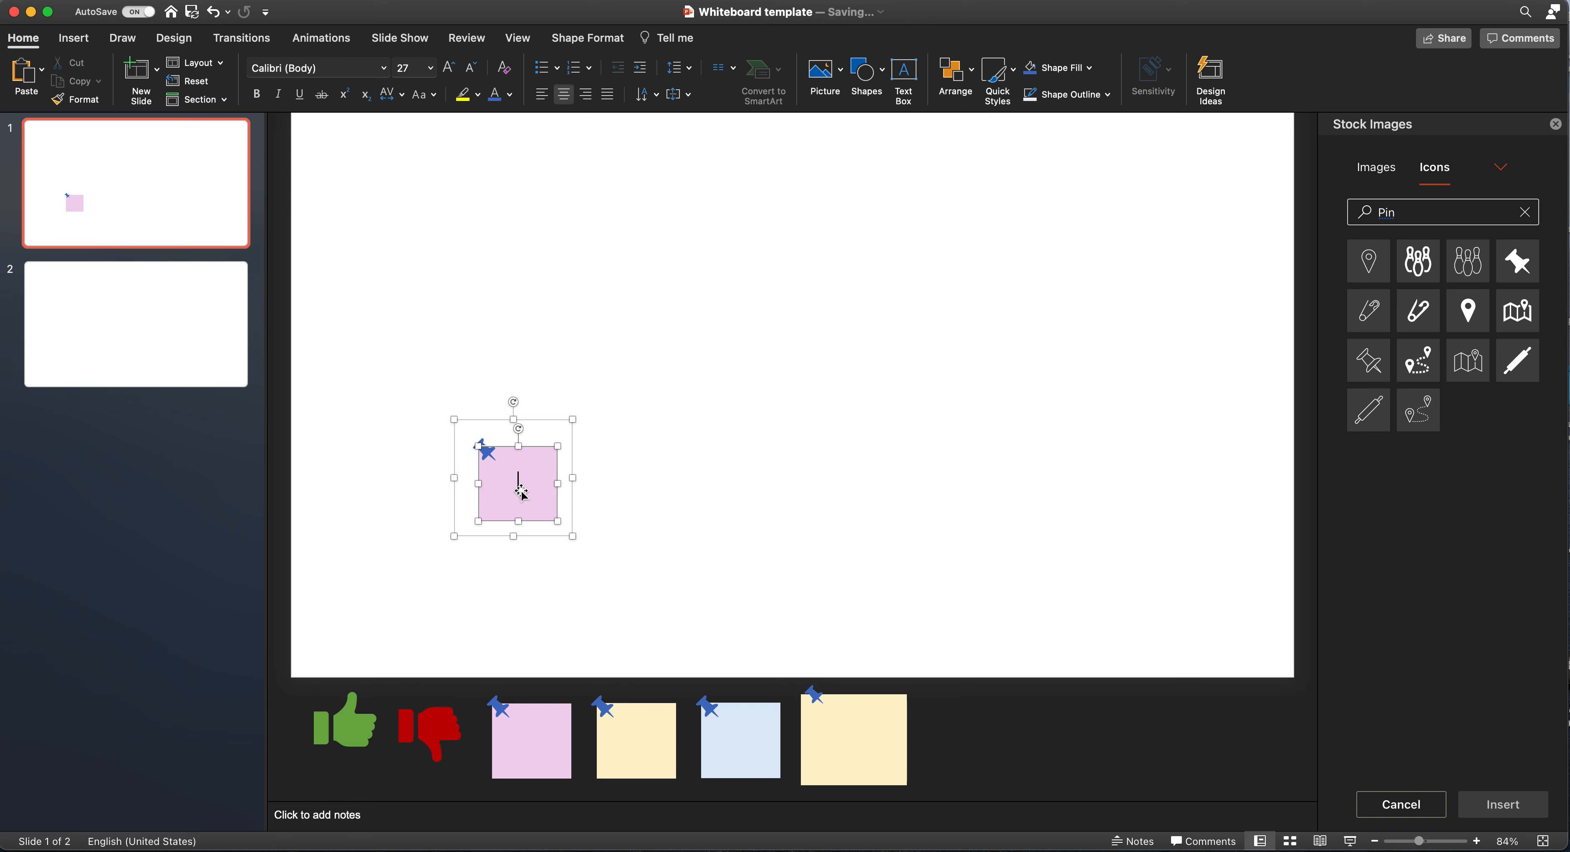
pyautogui.write('My comment')
# Step: Set the "My comment" text on the pink note to font size 20 and colour it blue
pyautogui.moveTo(496, 468); pyautogui.dragTo(526, 501)
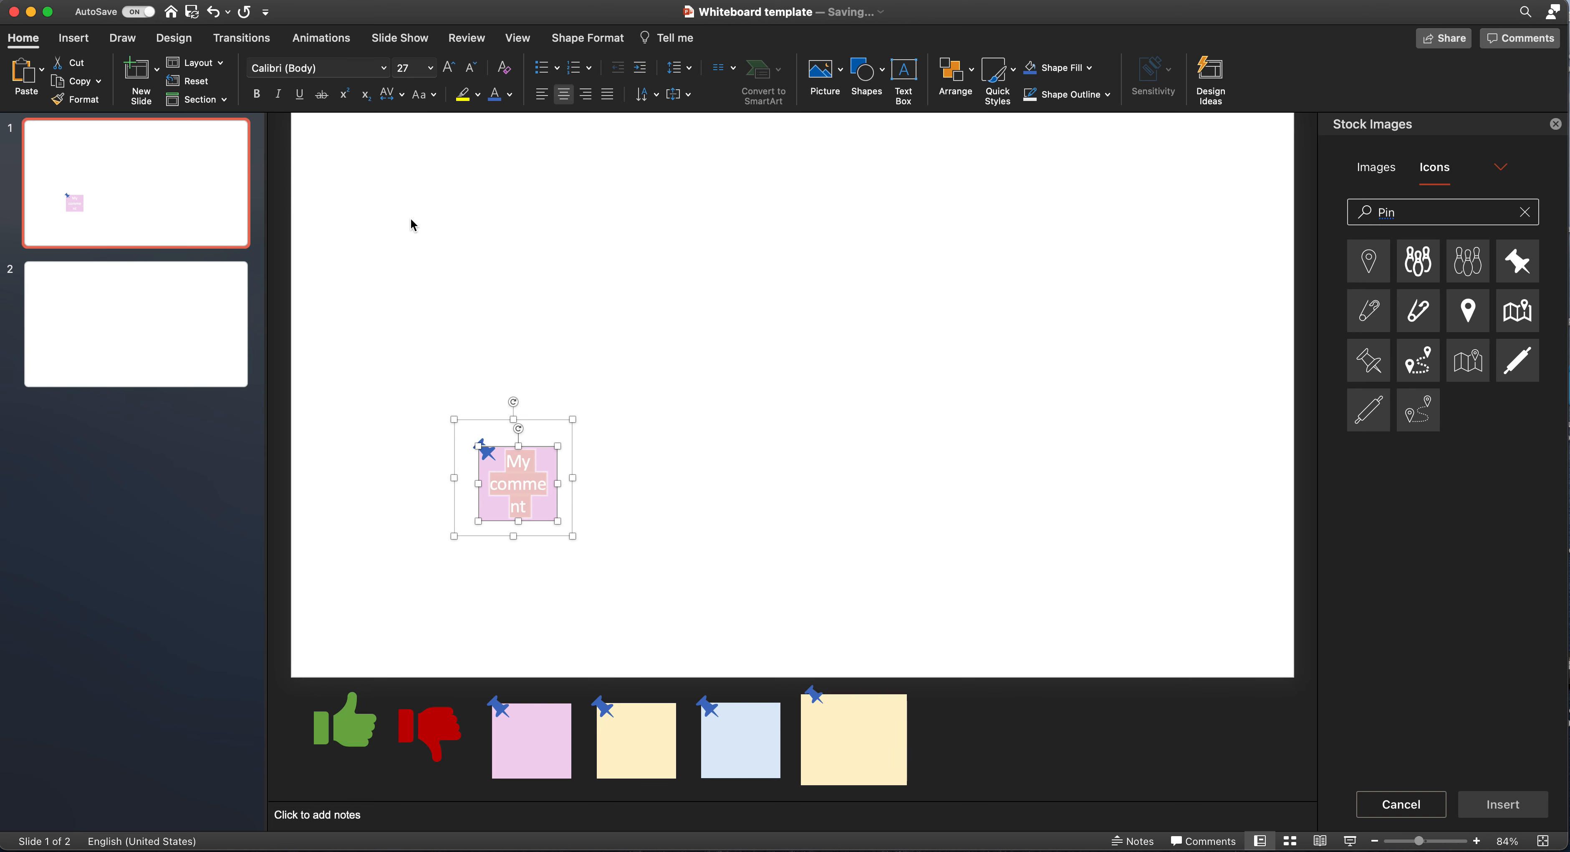
pyautogui.click(431, 68)
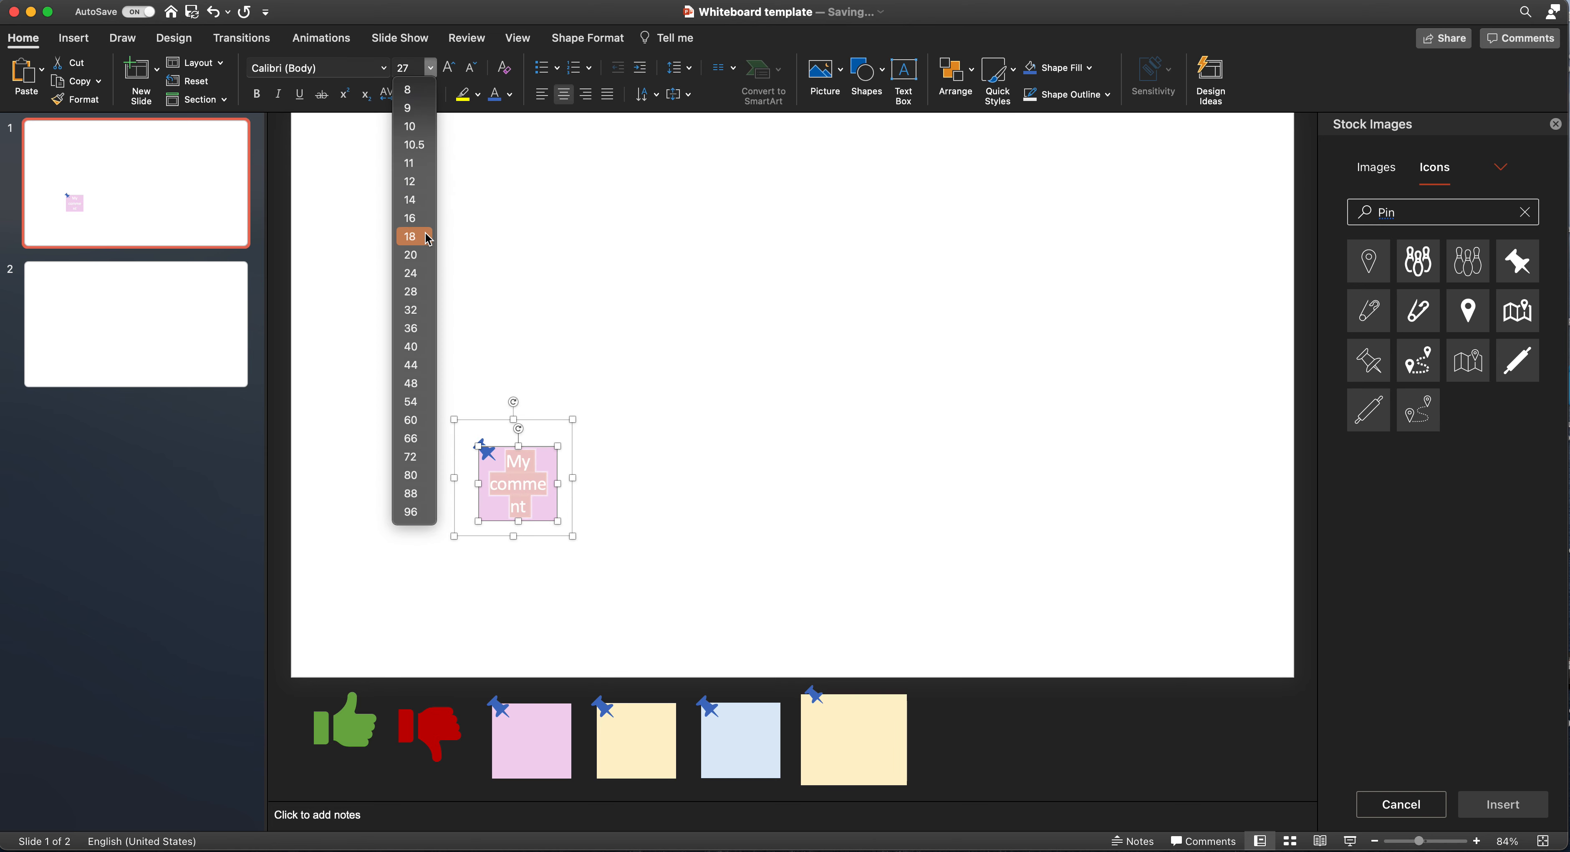
pyautogui.click(419, 255)
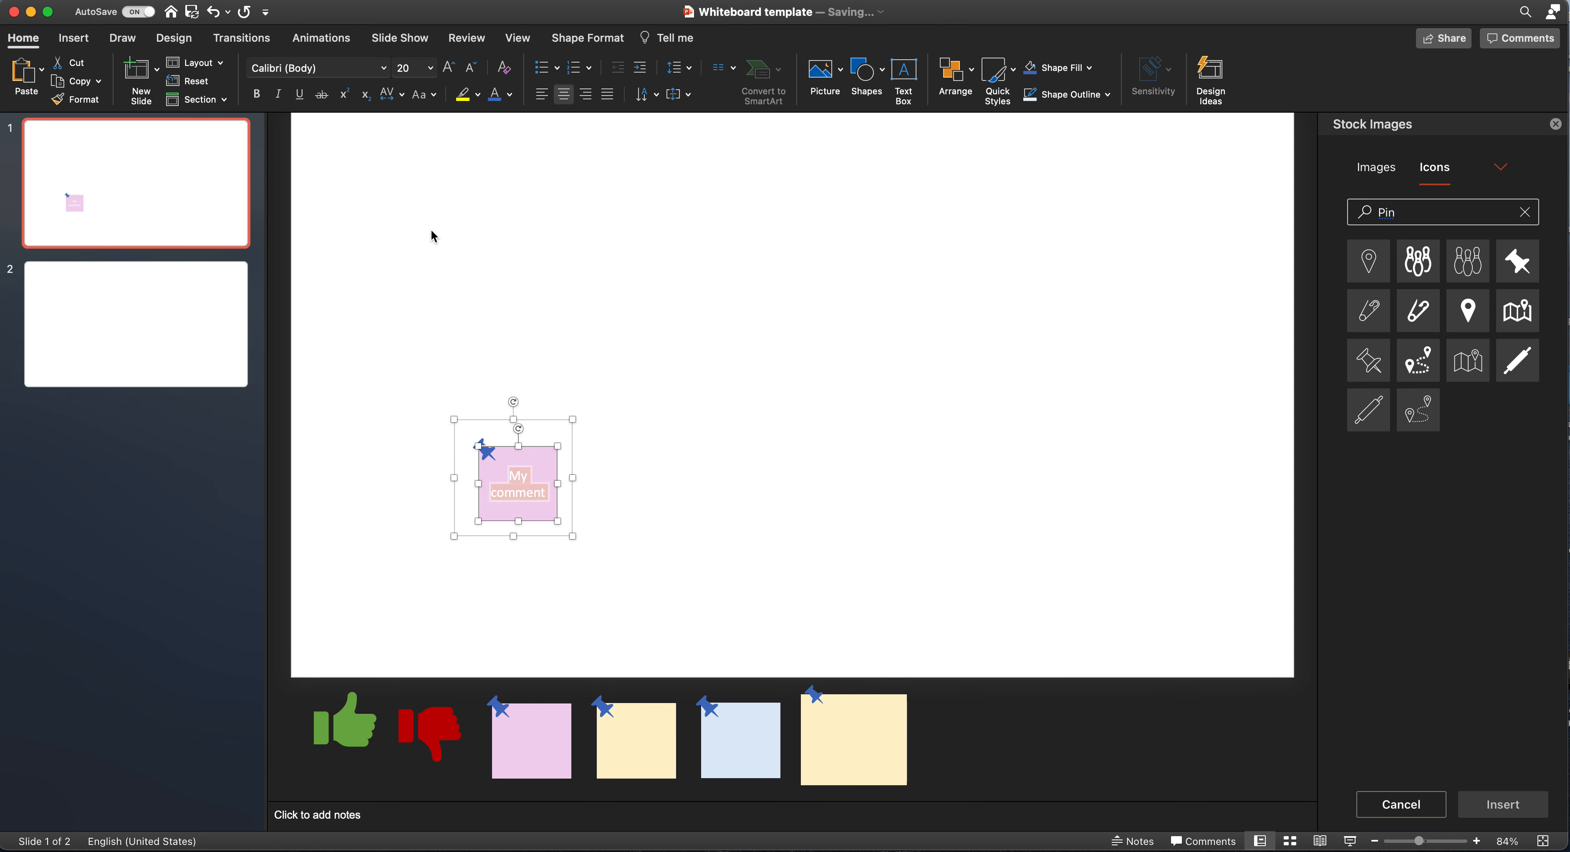
pyautogui.click(510, 94)
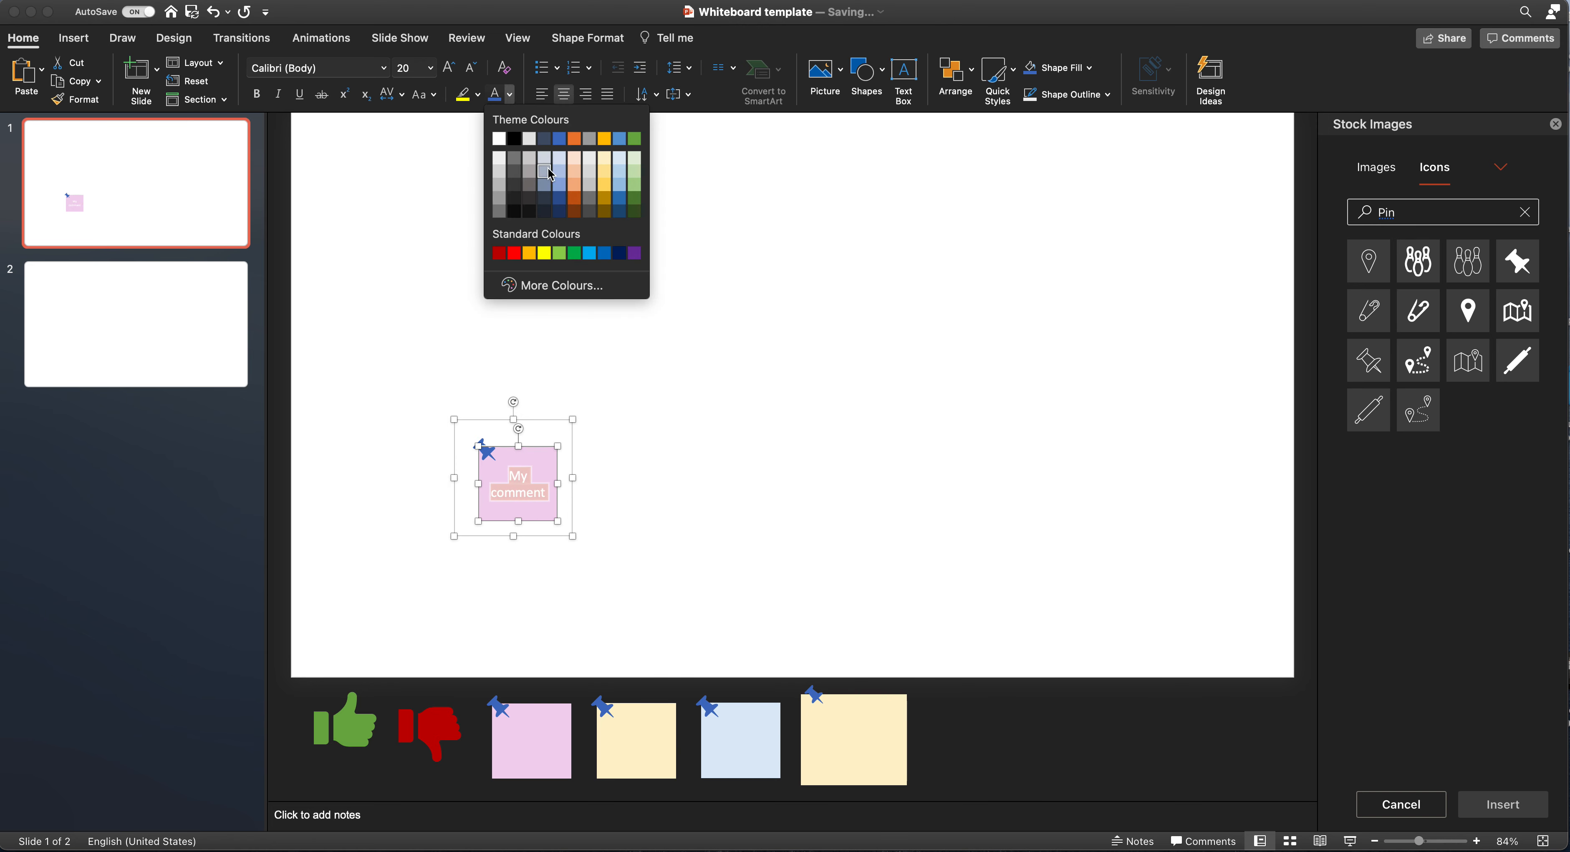
pyautogui.click(564, 141)
pyautogui.click(631, 485)
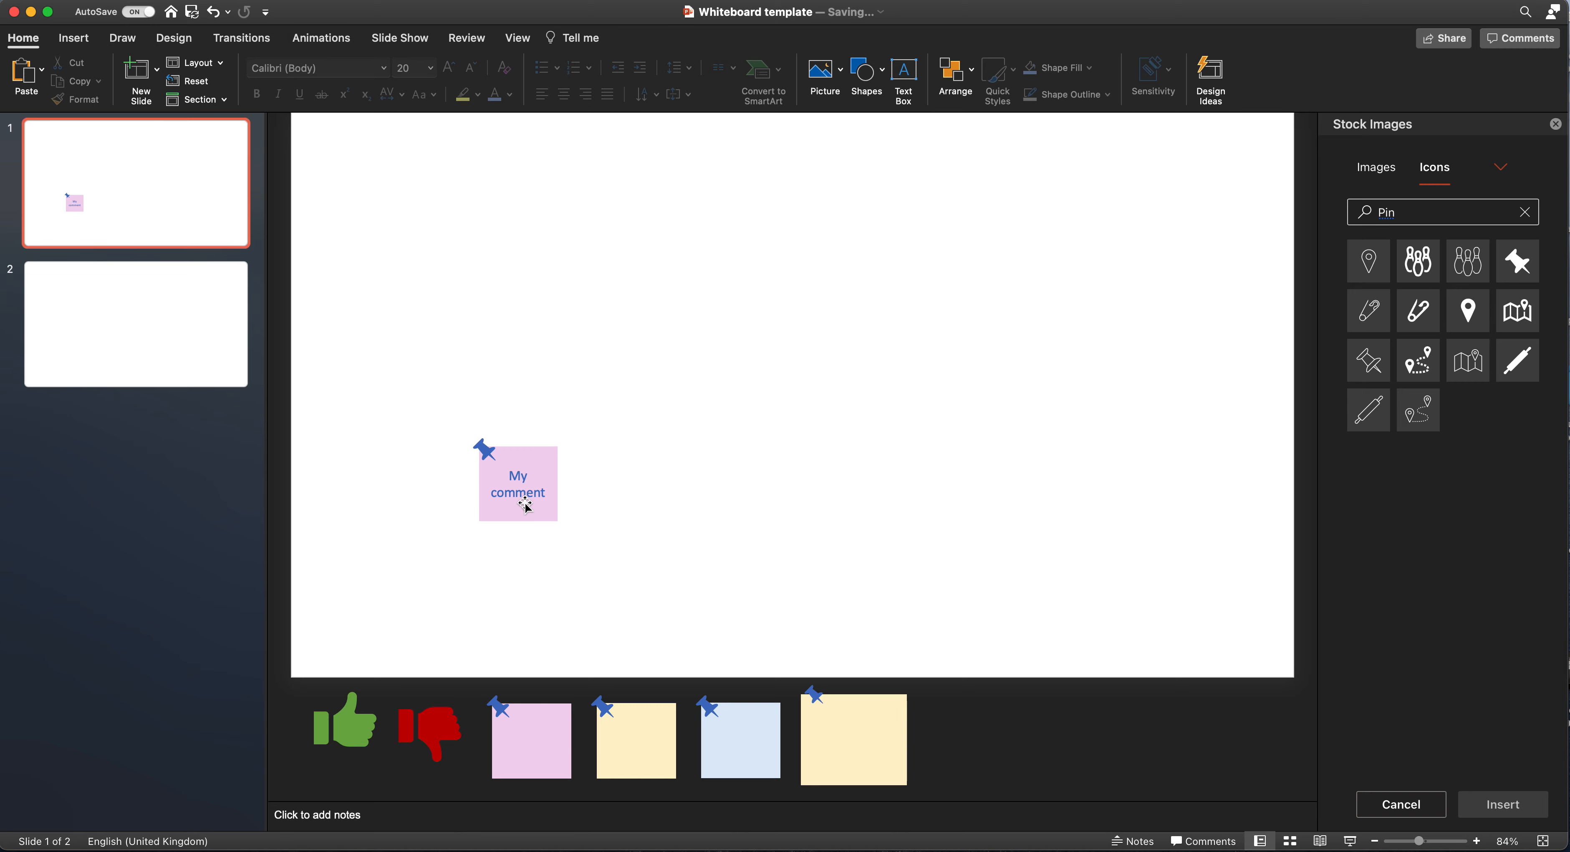
# Step: Move the comment note slightly and place a smaller copy of the green thumbs-up on its upper-right corner
pyautogui.moveTo(531, 494); pyautogui.dragTo(558, 533)
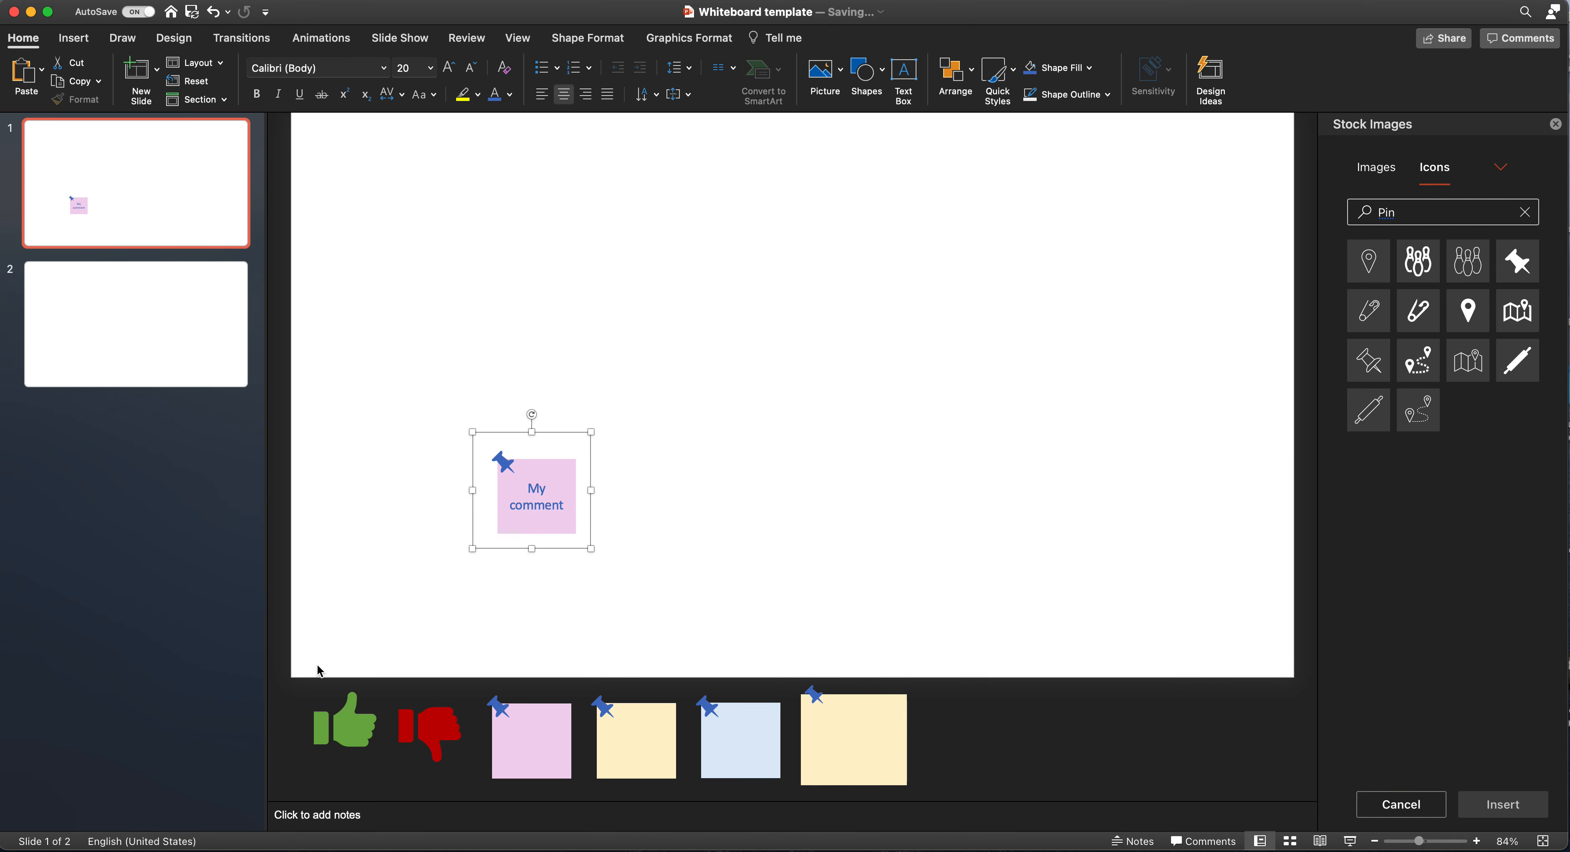
pyautogui.click(354, 735)
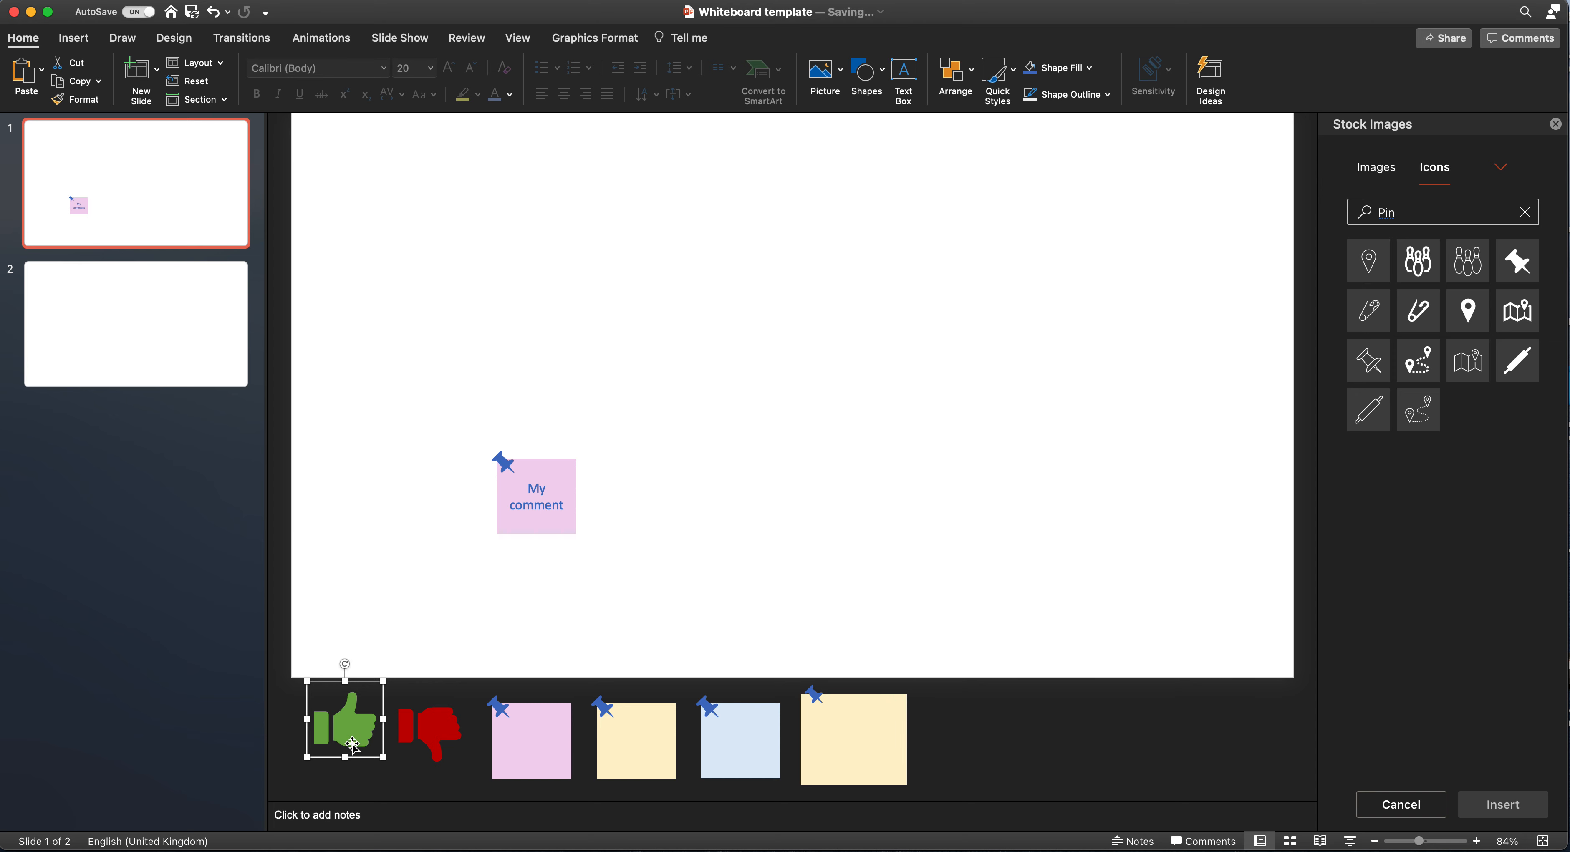
pyautogui.keyDown('alt'); pyautogui.moveTo(353, 745); pyautogui.dragTo(597, 481); pyautogui.keyUp('alt')
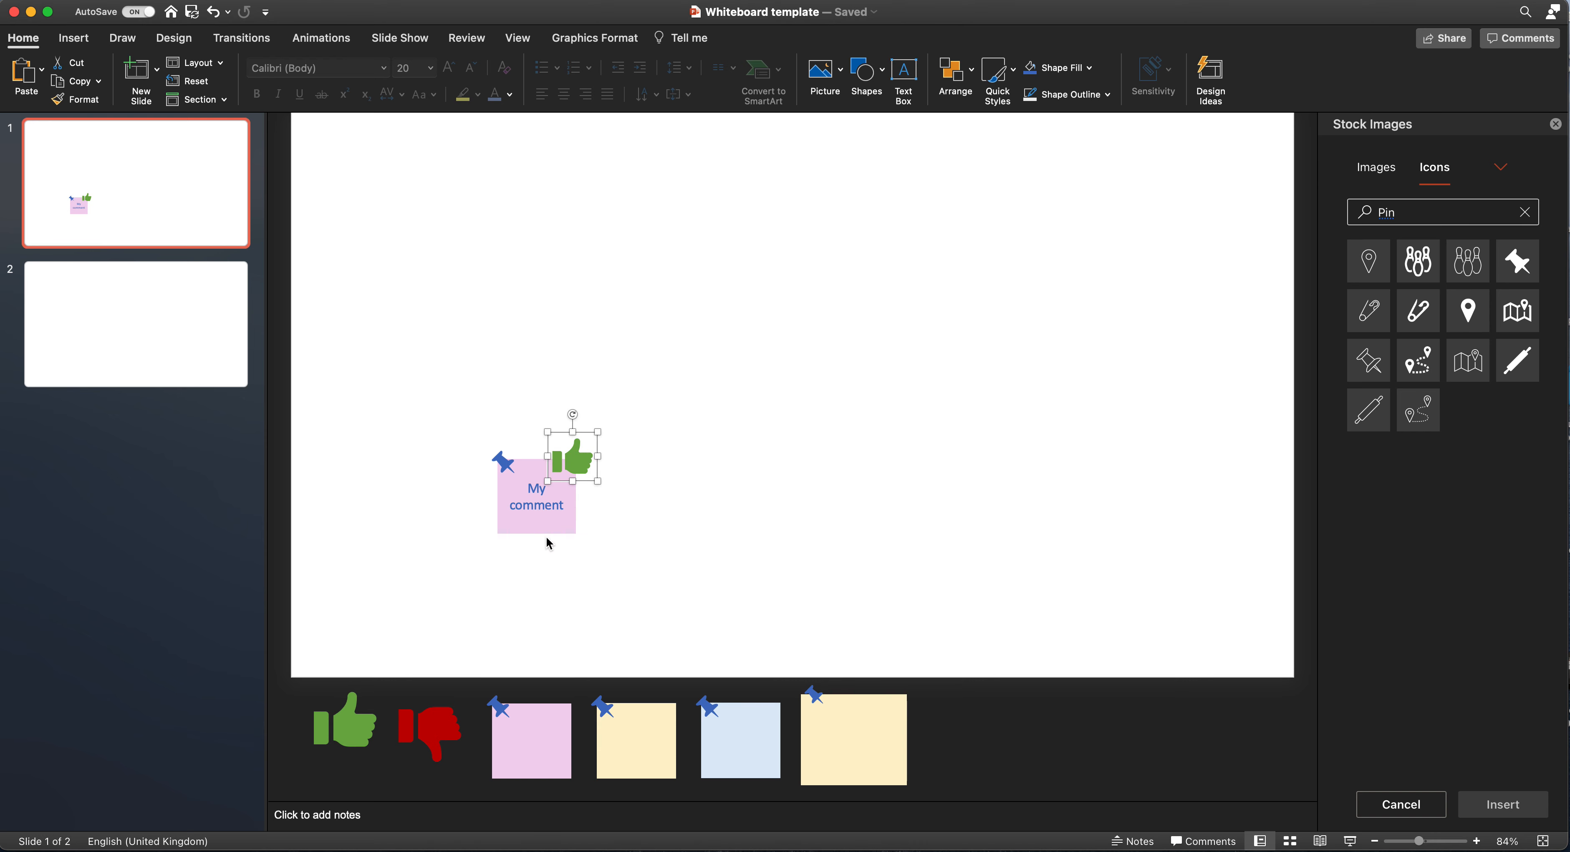
pyautogui.click(536, 521)
pyautogui.click(695, 573)
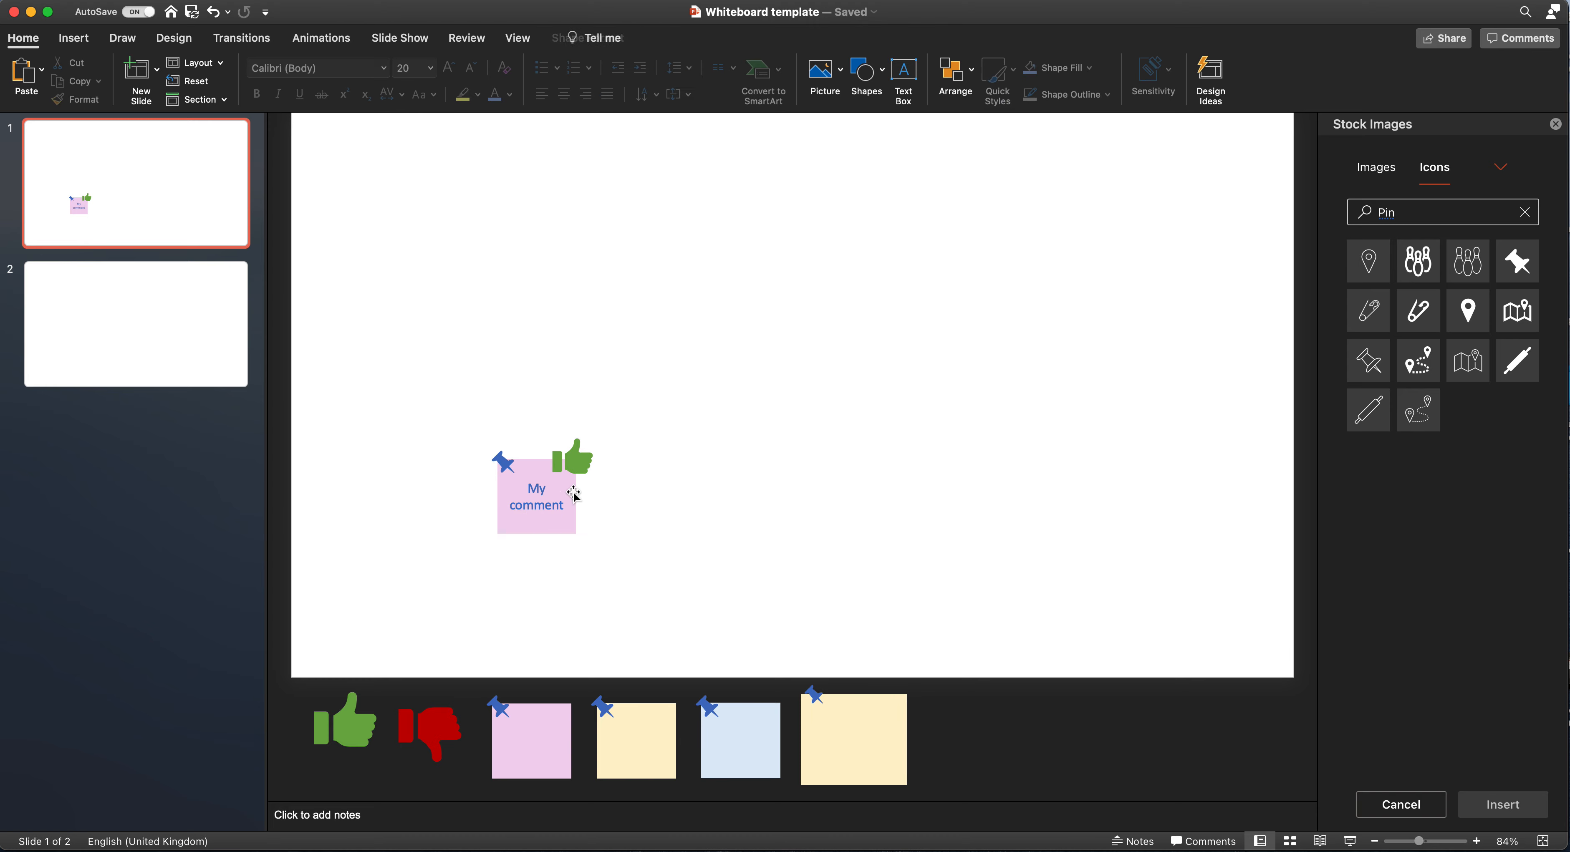
# Step: Move the "My comment" note below the slide beside the large yellow note and delete the small thumbs-up copy
pyautogui.moveTo(587, 538); pyautogui.dragTo(971, 712)
pyautogui.moveTo(569, 468); pyautogui.dragTo(1077, 724)
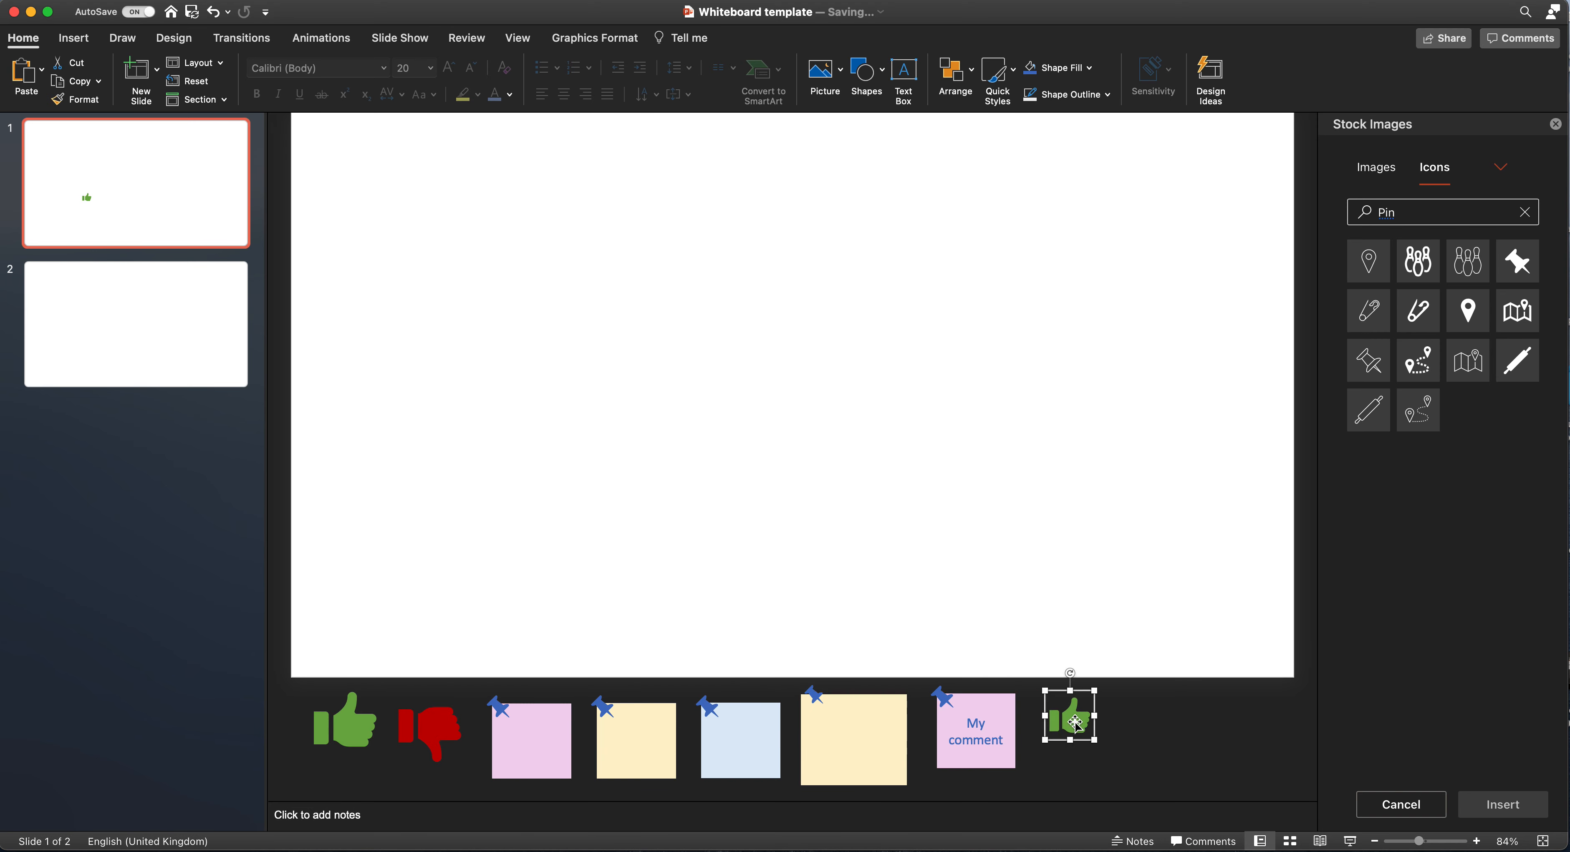
pyautogui.press('Delete')
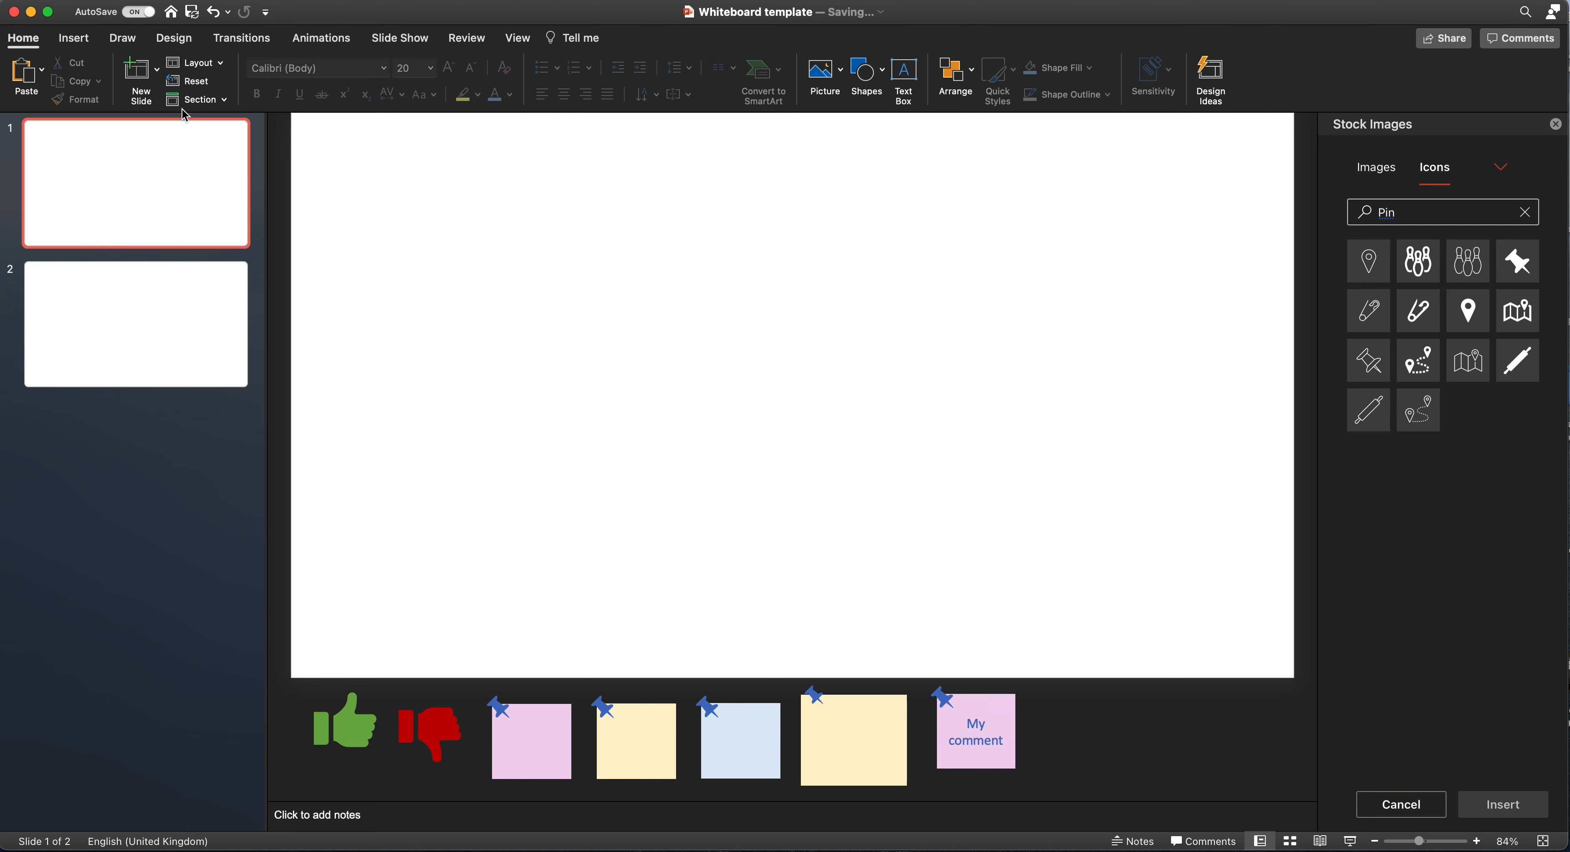
# Step: Draw a tall rectangle about 27.2 cm high and 22 cm wide on the left part of slide 1
pyautogui.click(74, 41)
pyautogui.click(366, 79)
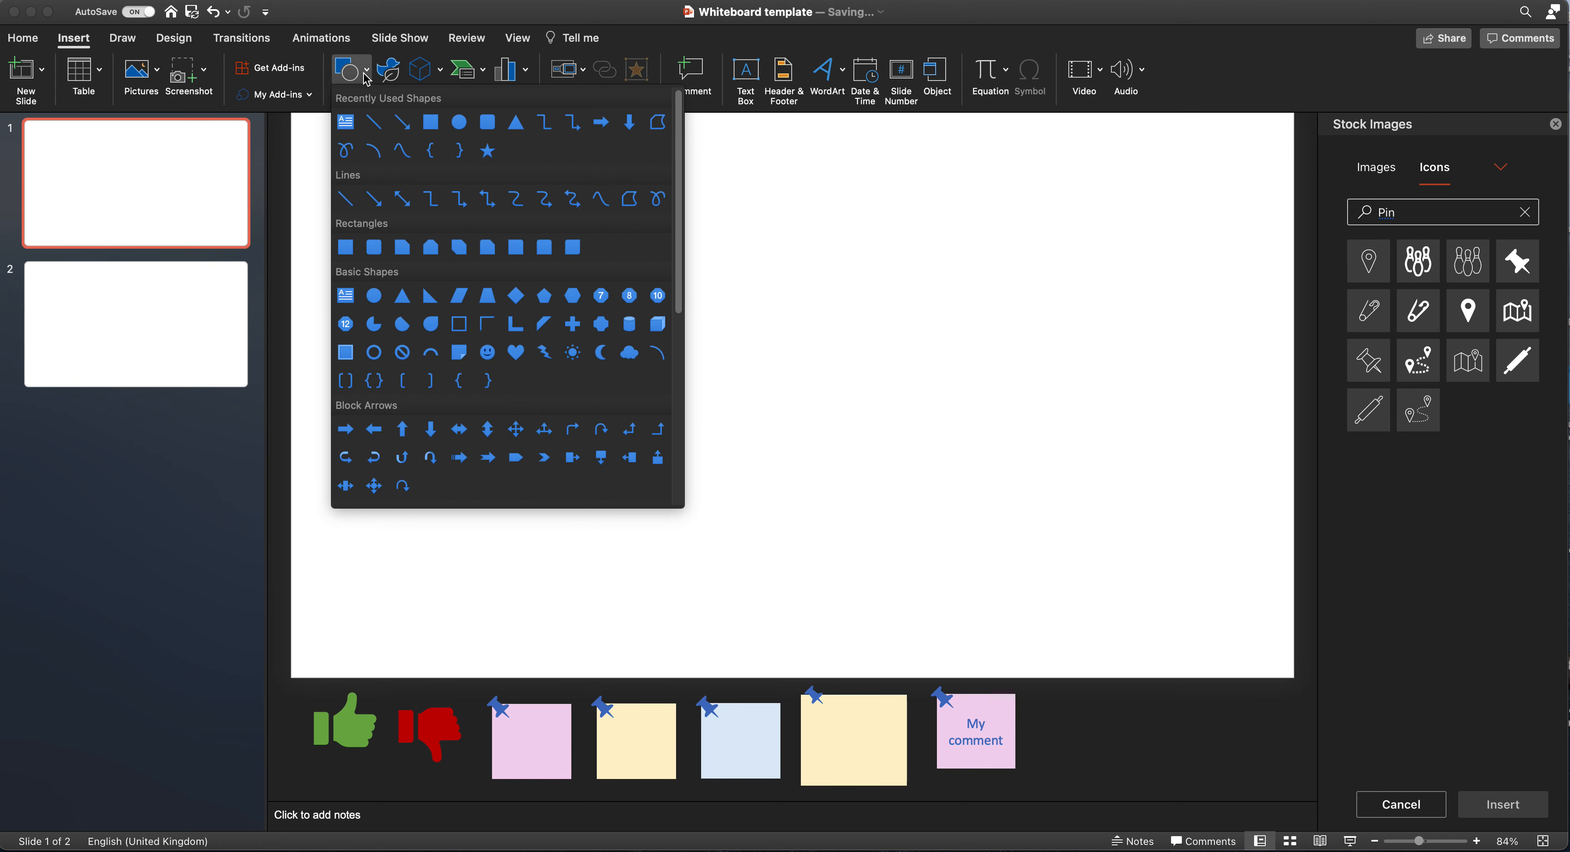
pyautogui.click(431, 124)
pyautogui.scroll(1, 670, 438)
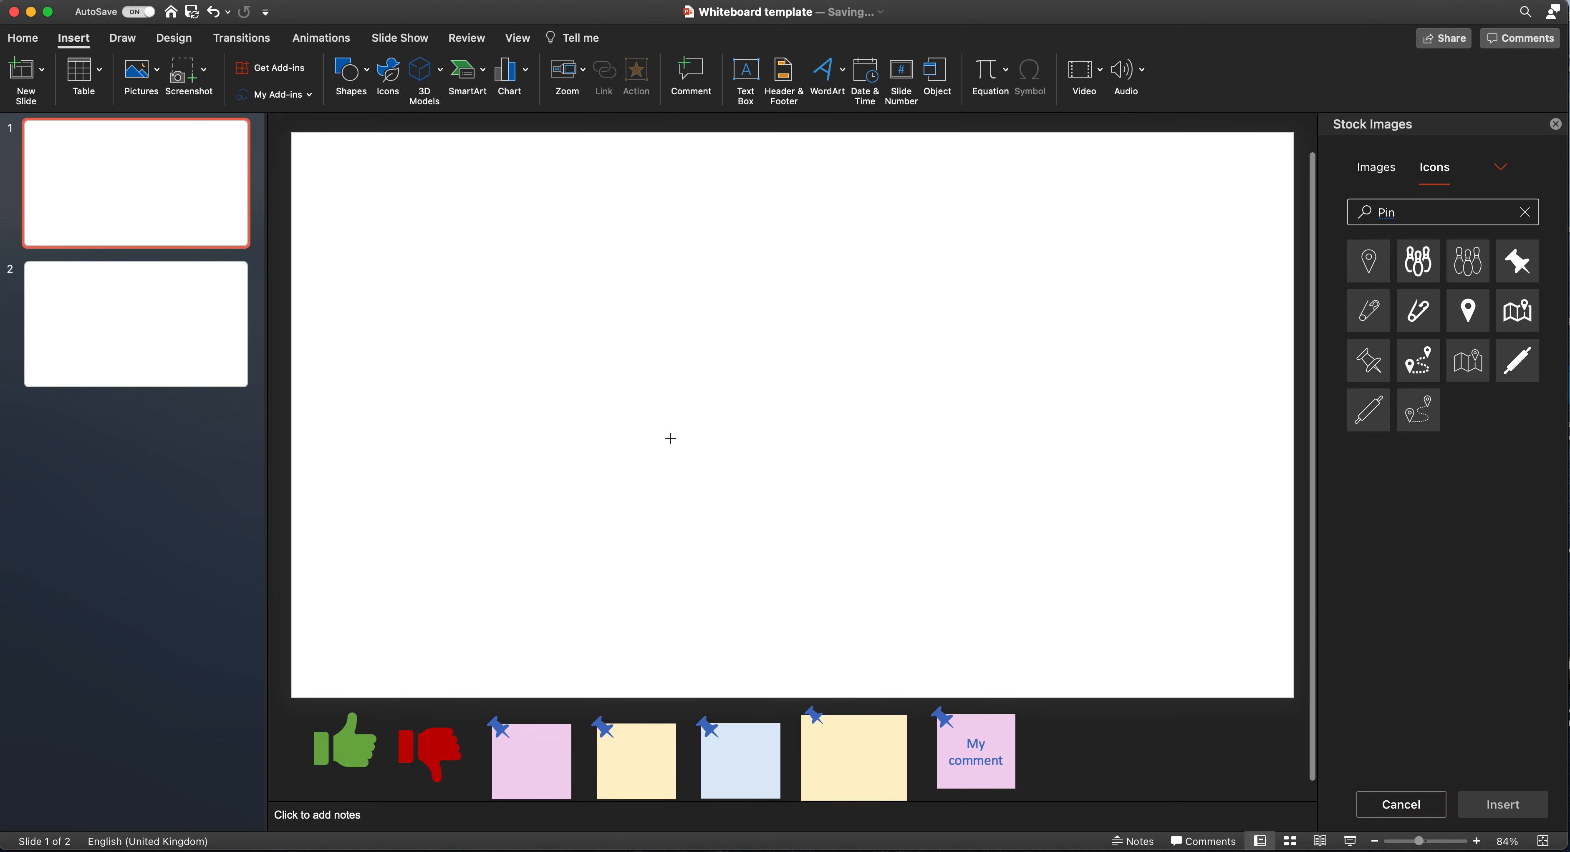
pyautogui.moveTo(308, 143); pyautogui.dragTo(744, 680)
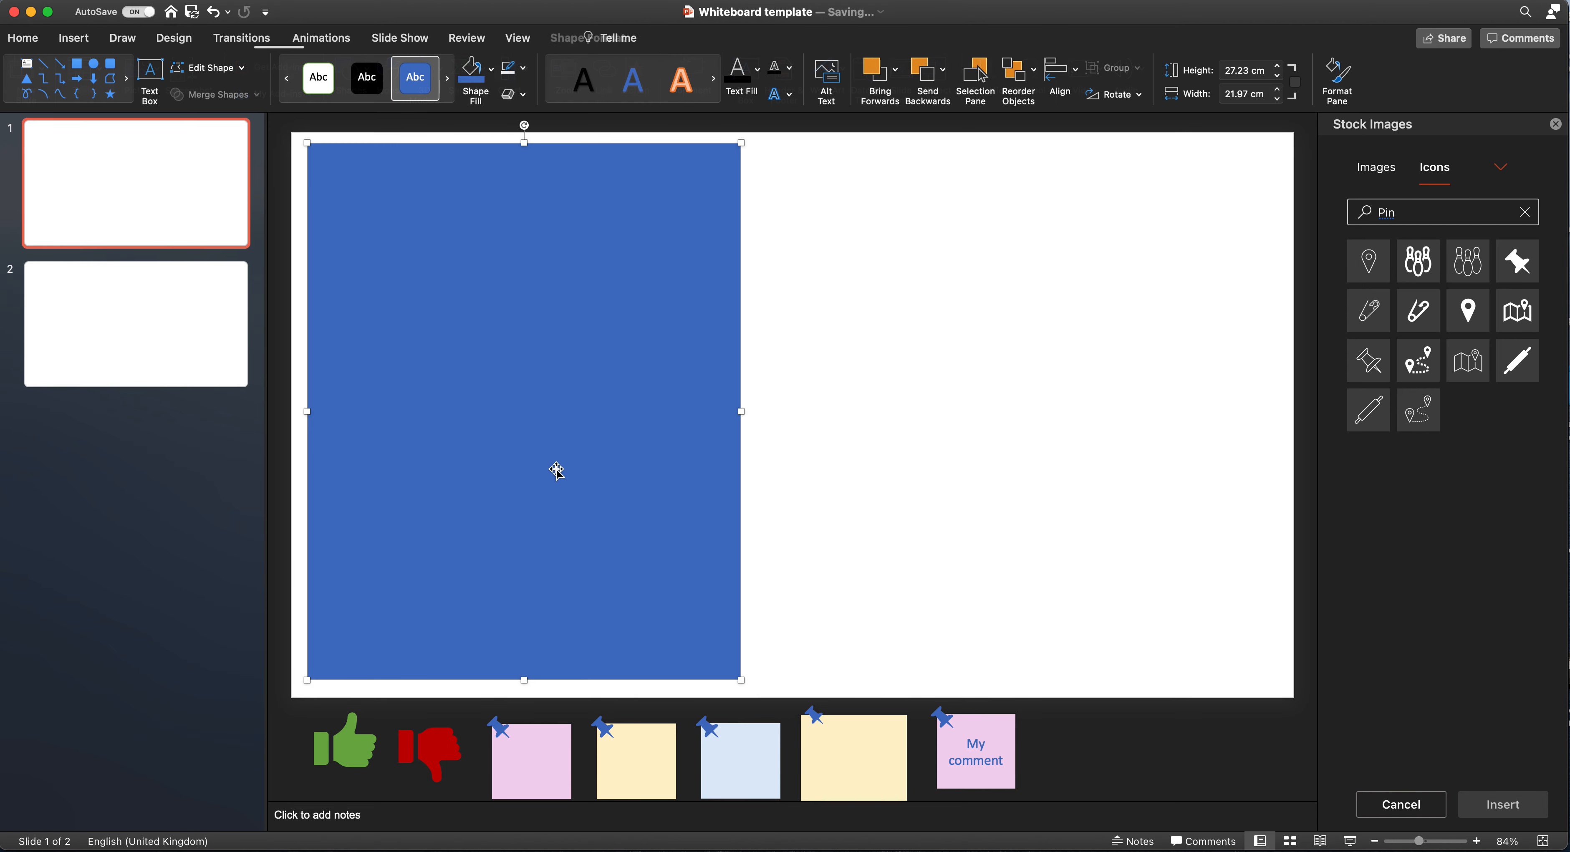
# Step: Fill the large rectangle with light grey and remove its outline
pyautogui.click(495, 73)
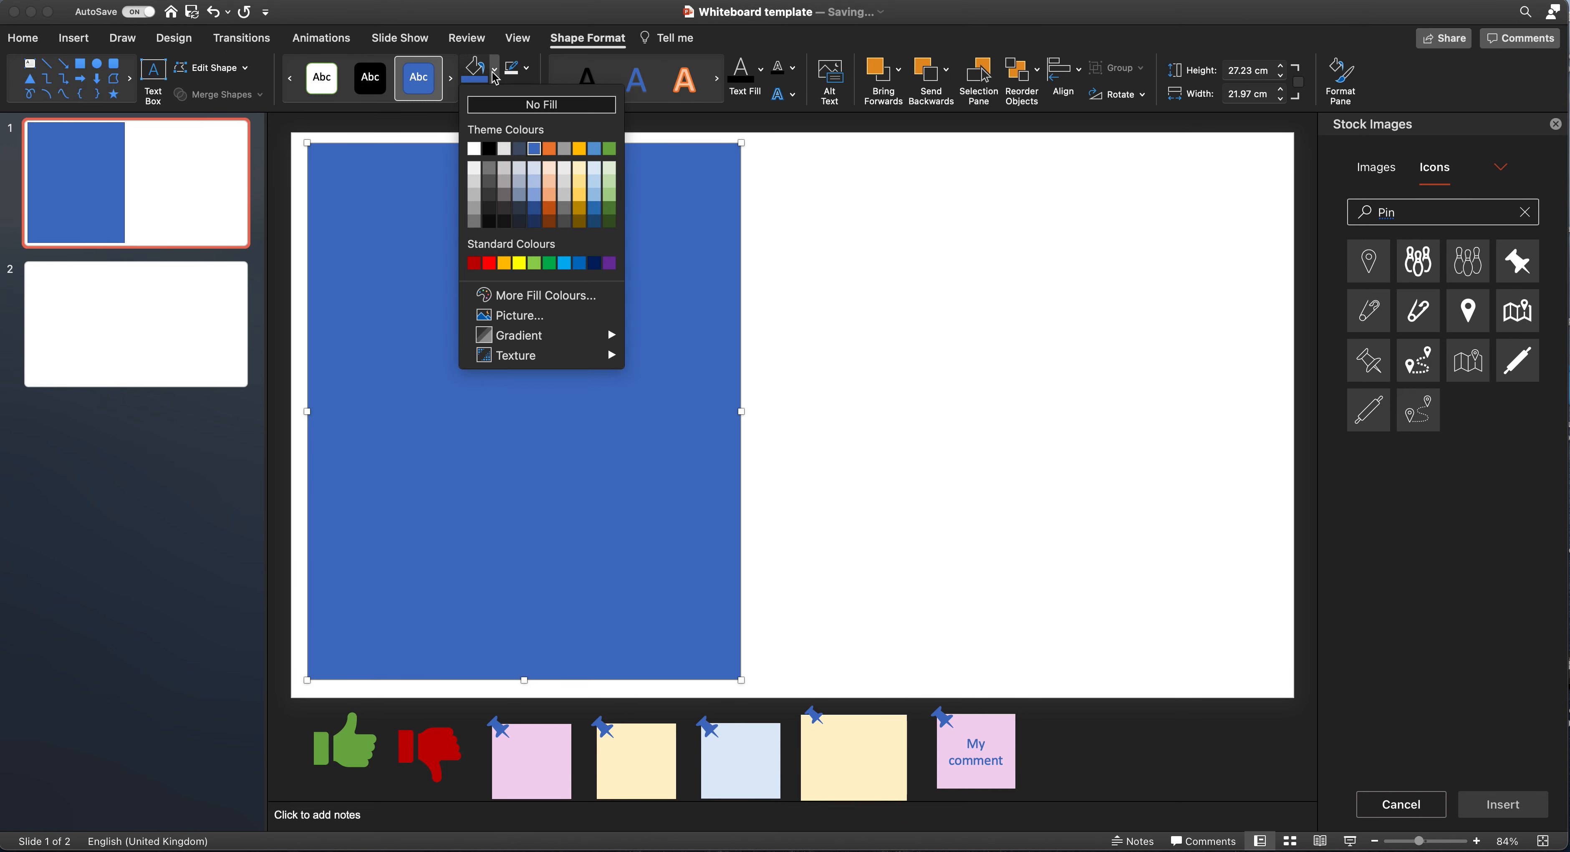
pyautogui.click(564, 196)
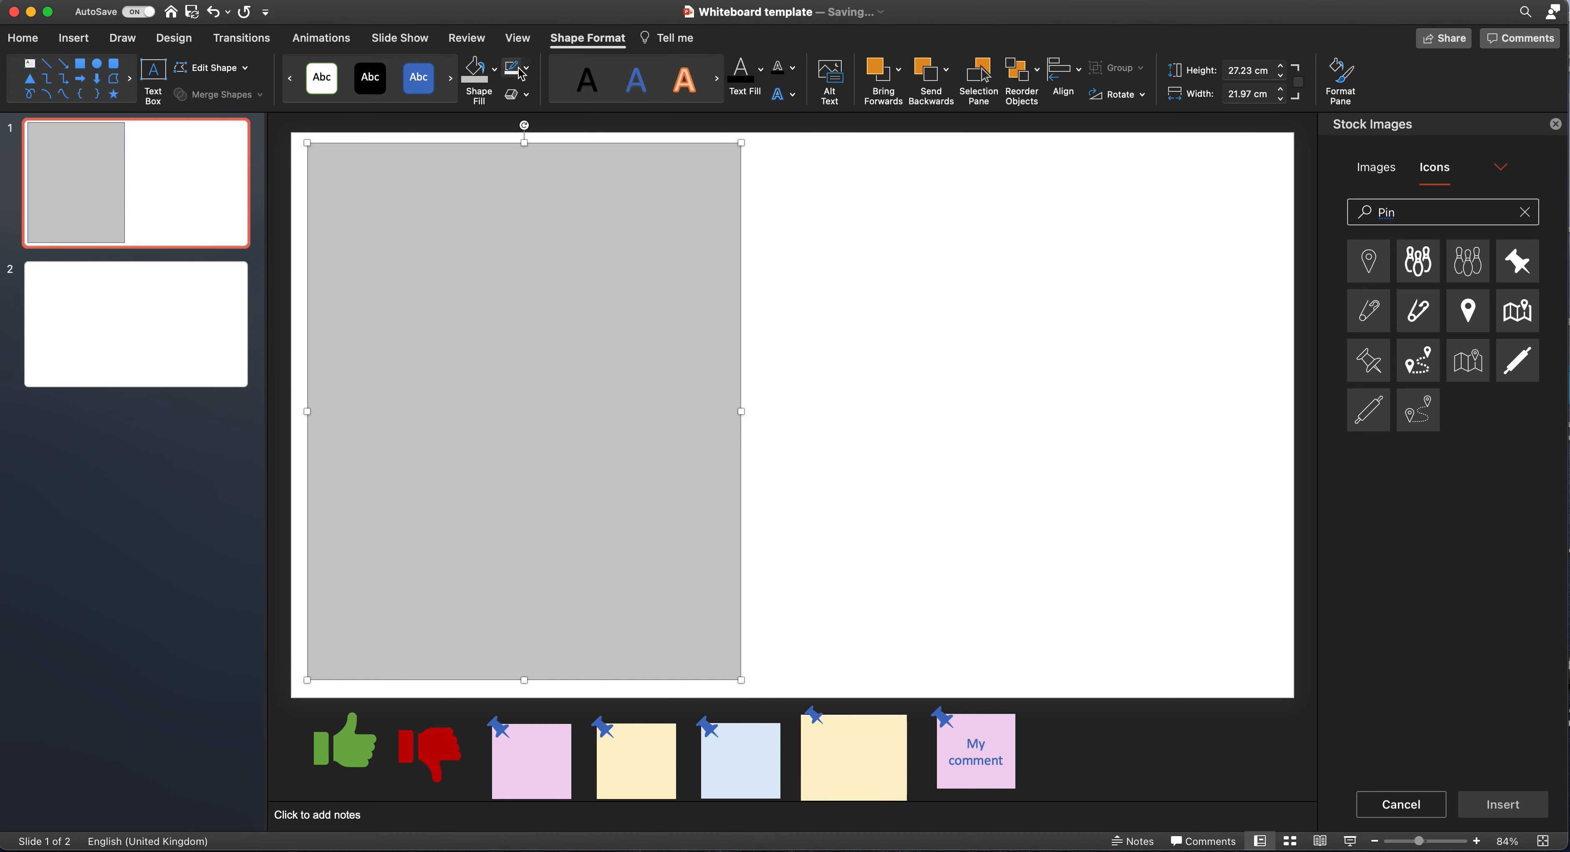
pyautogui.click(775, 364)
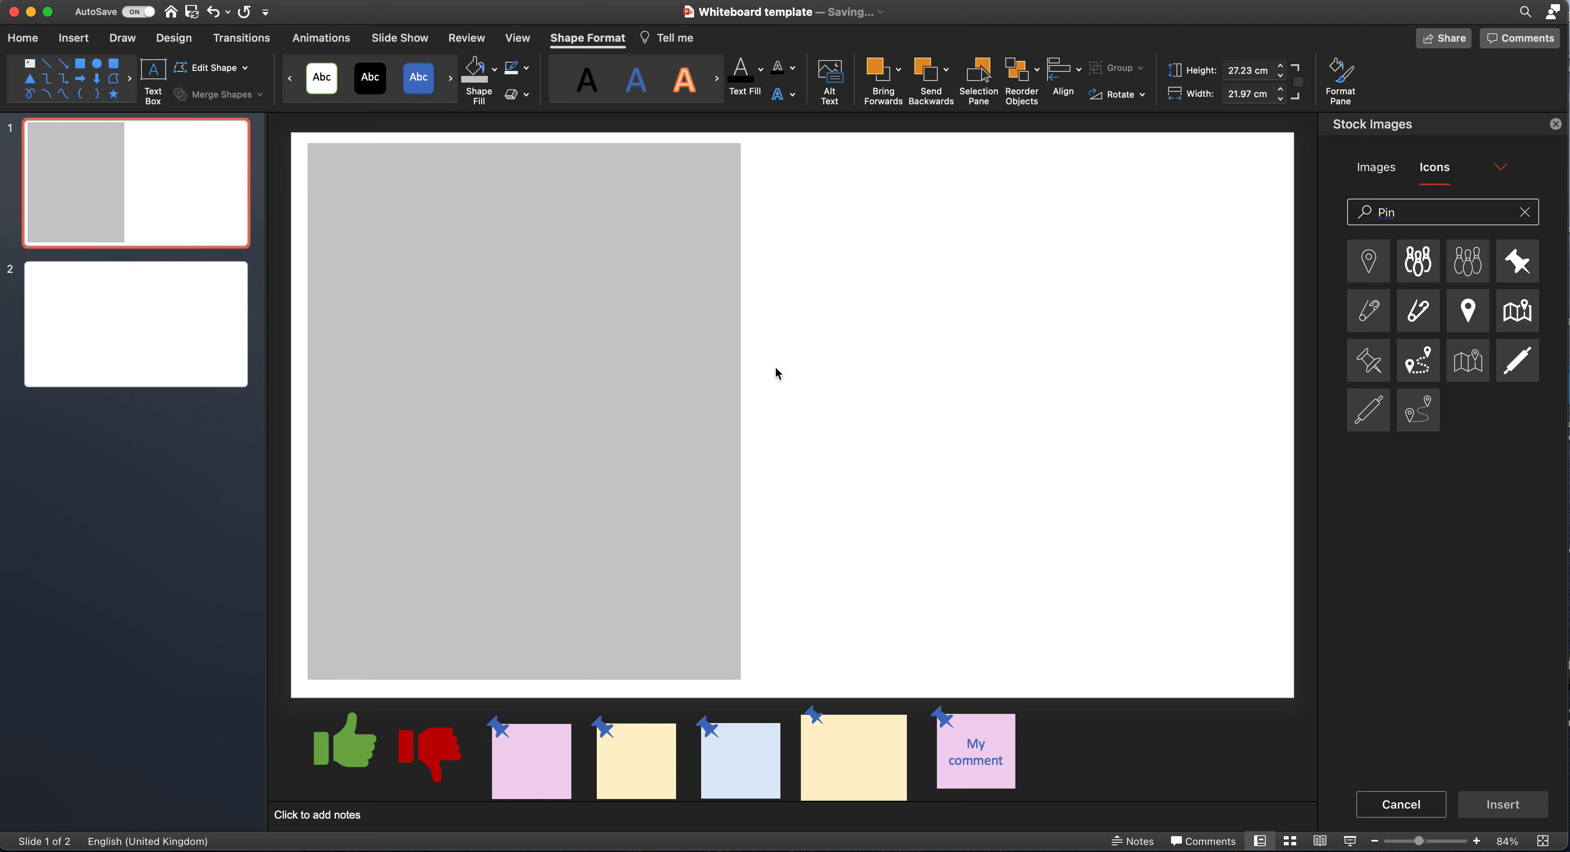
# Step: Narrow the grey rectangle to about 18 cm and place a copy beside it in the middle of the slide
pyautogui.click(518, 470)
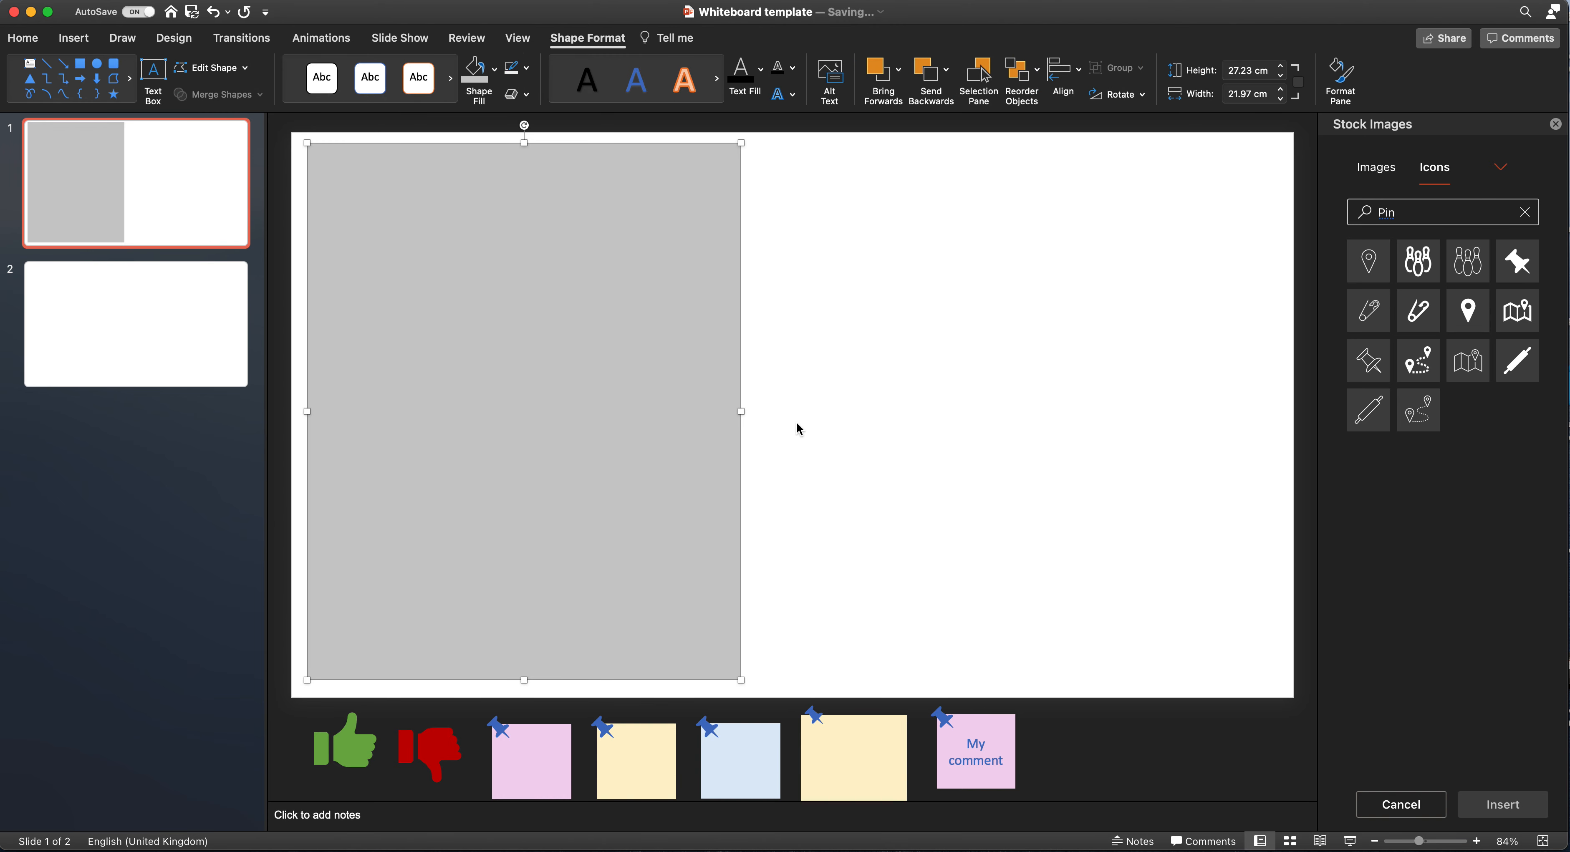
pyautogui.moveTo(741, 411); pyautogui.dragTo(662, 413)
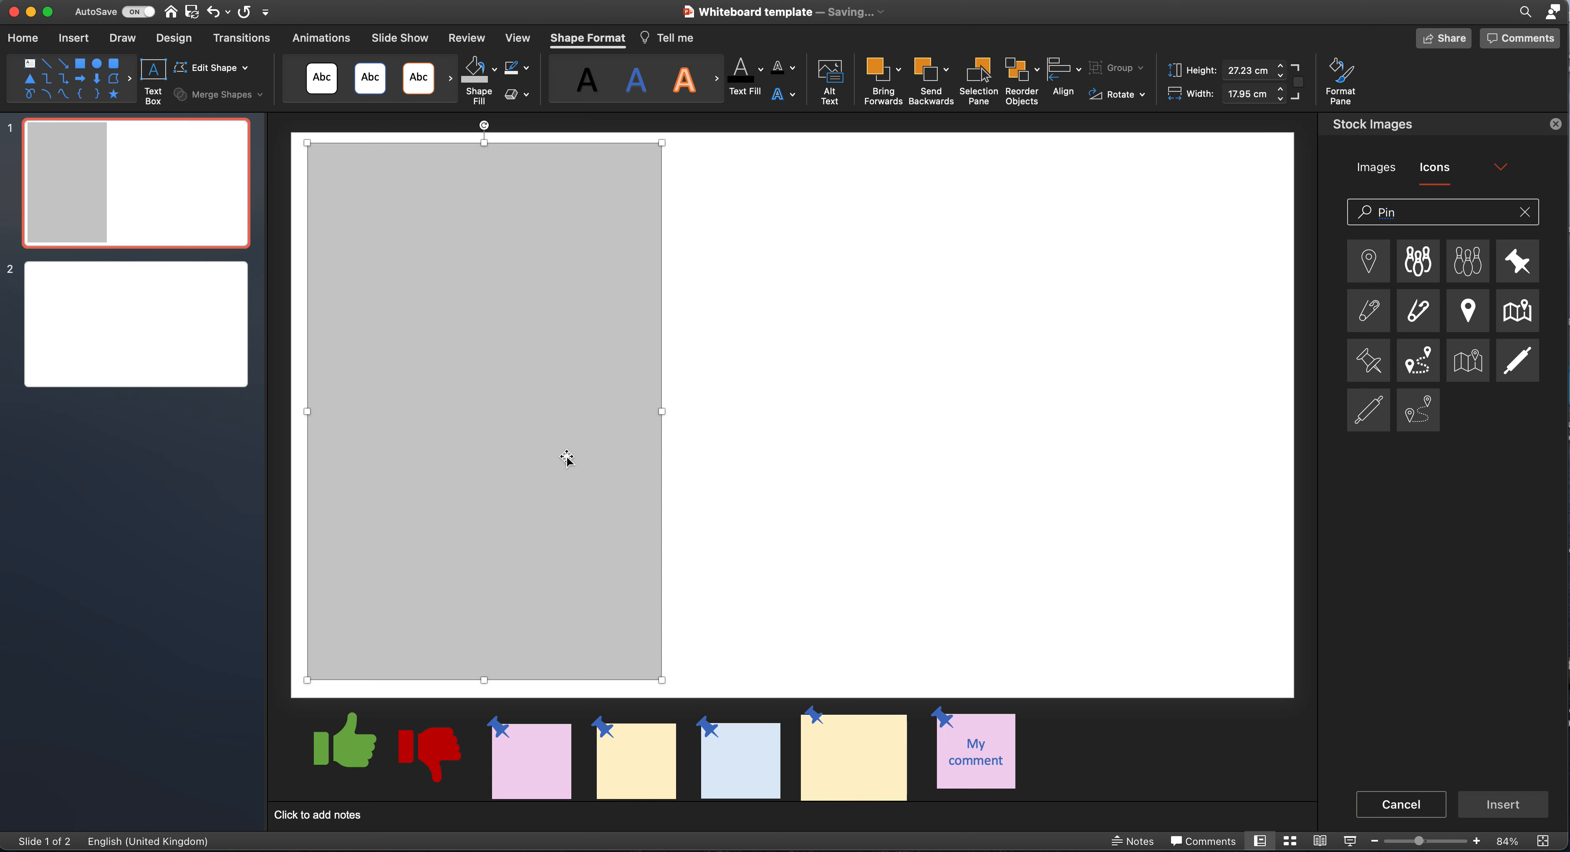
pyautogui.press('super+c')
pyautogui.press('super+v')
pyautogui.moveTo(567, 429); pyautogui.dragTo(916, 430)
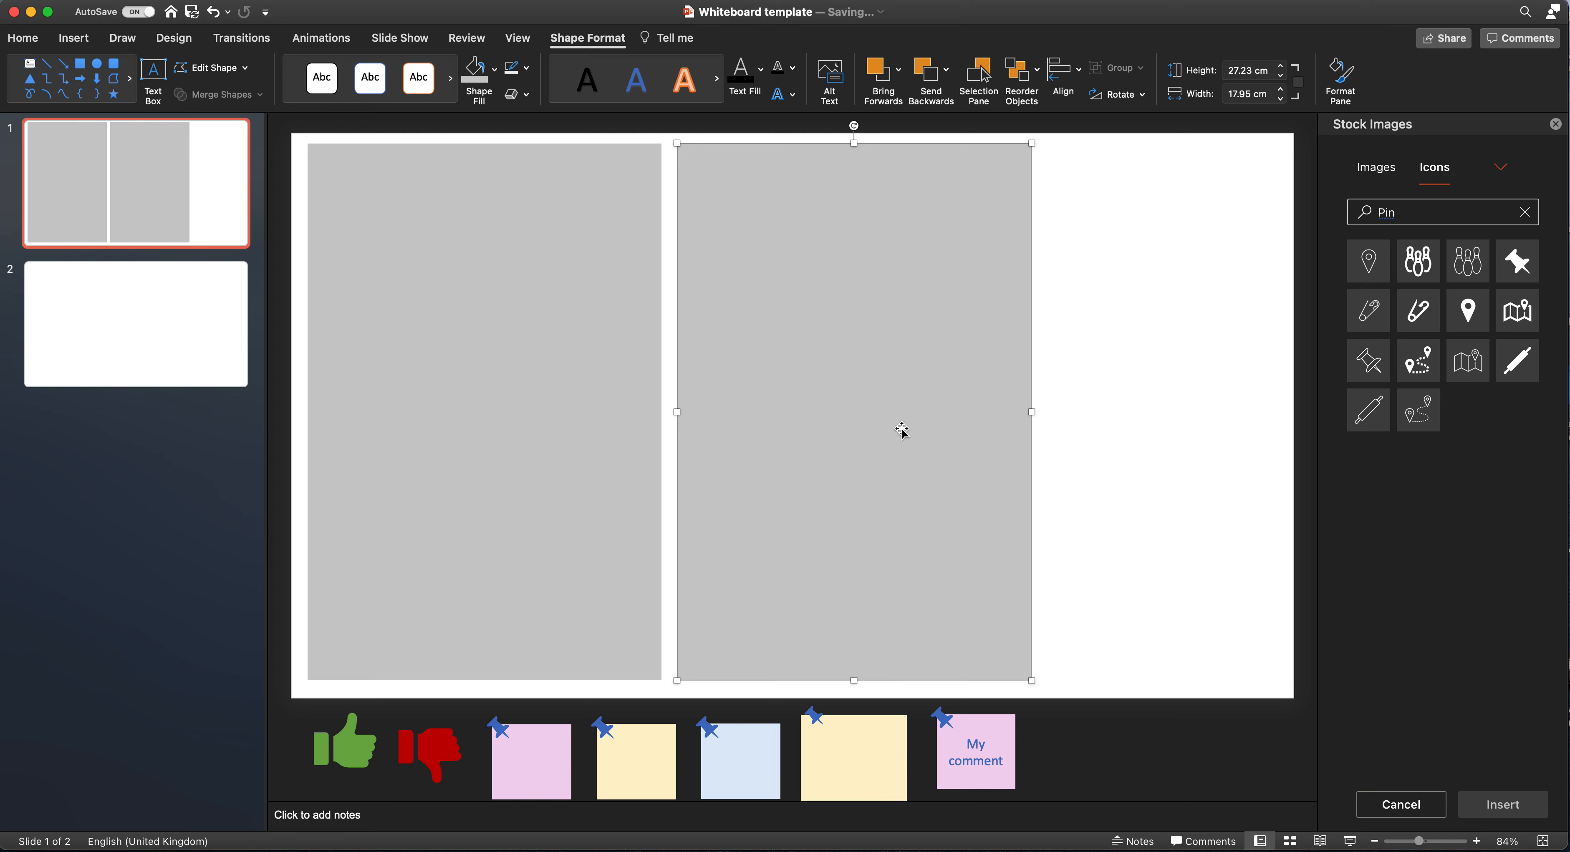
# Step: Add a third grey panel at the slide's right margin and narrow it to about 11.7 cm, leaving an even gap
pyautogui.press('super+v')
pyautogui.moveTo(557, 378); pyautogui.dragTo(1138, 369)
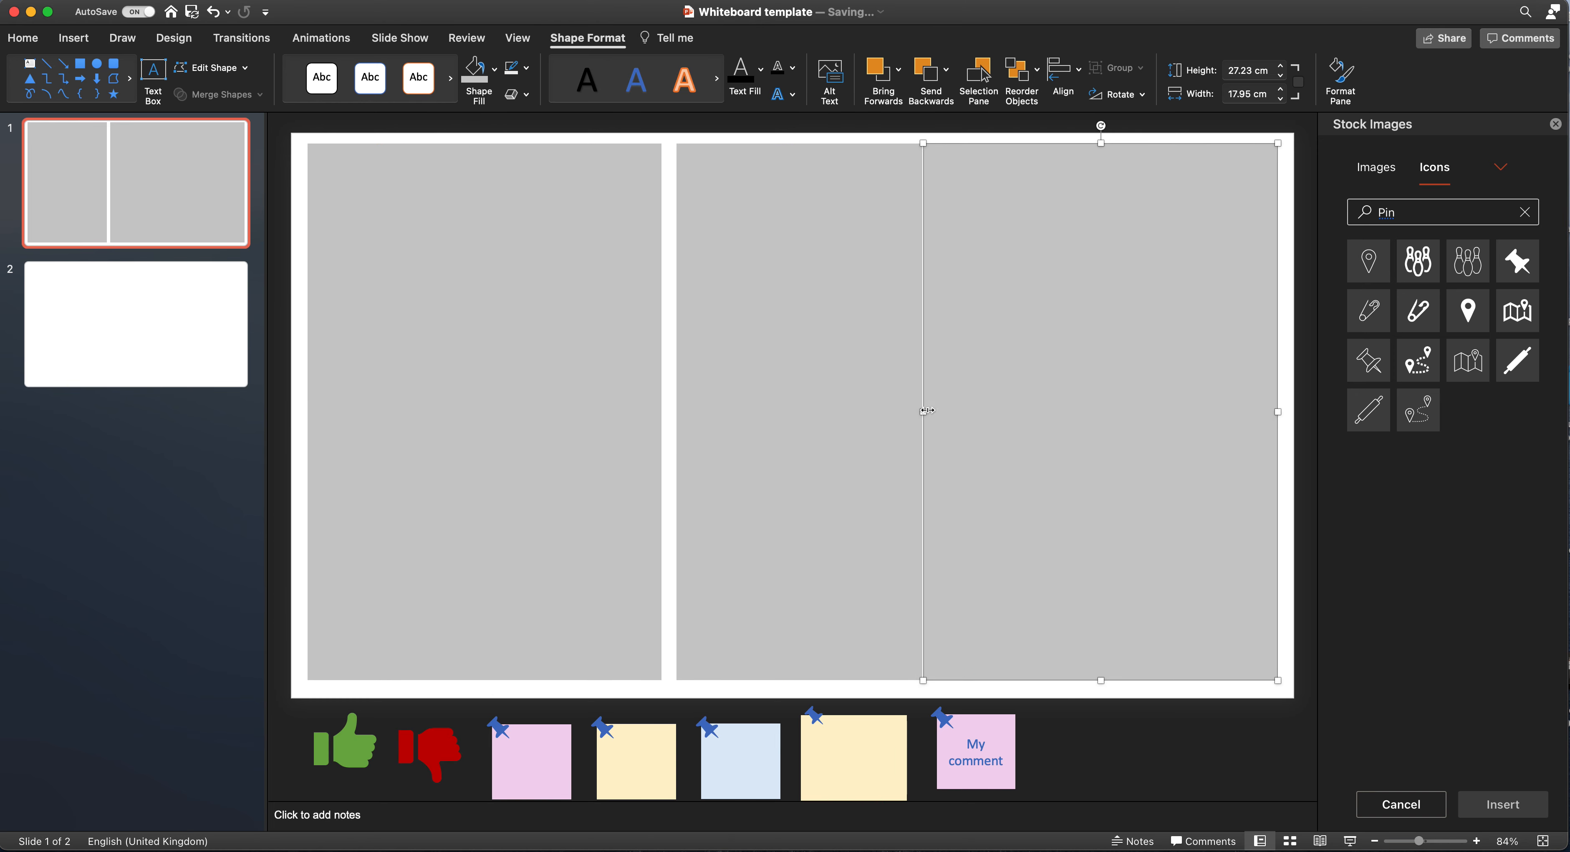
pyautogui.moveTo(920, 410); pyautogui.dragTo(1044, 412)
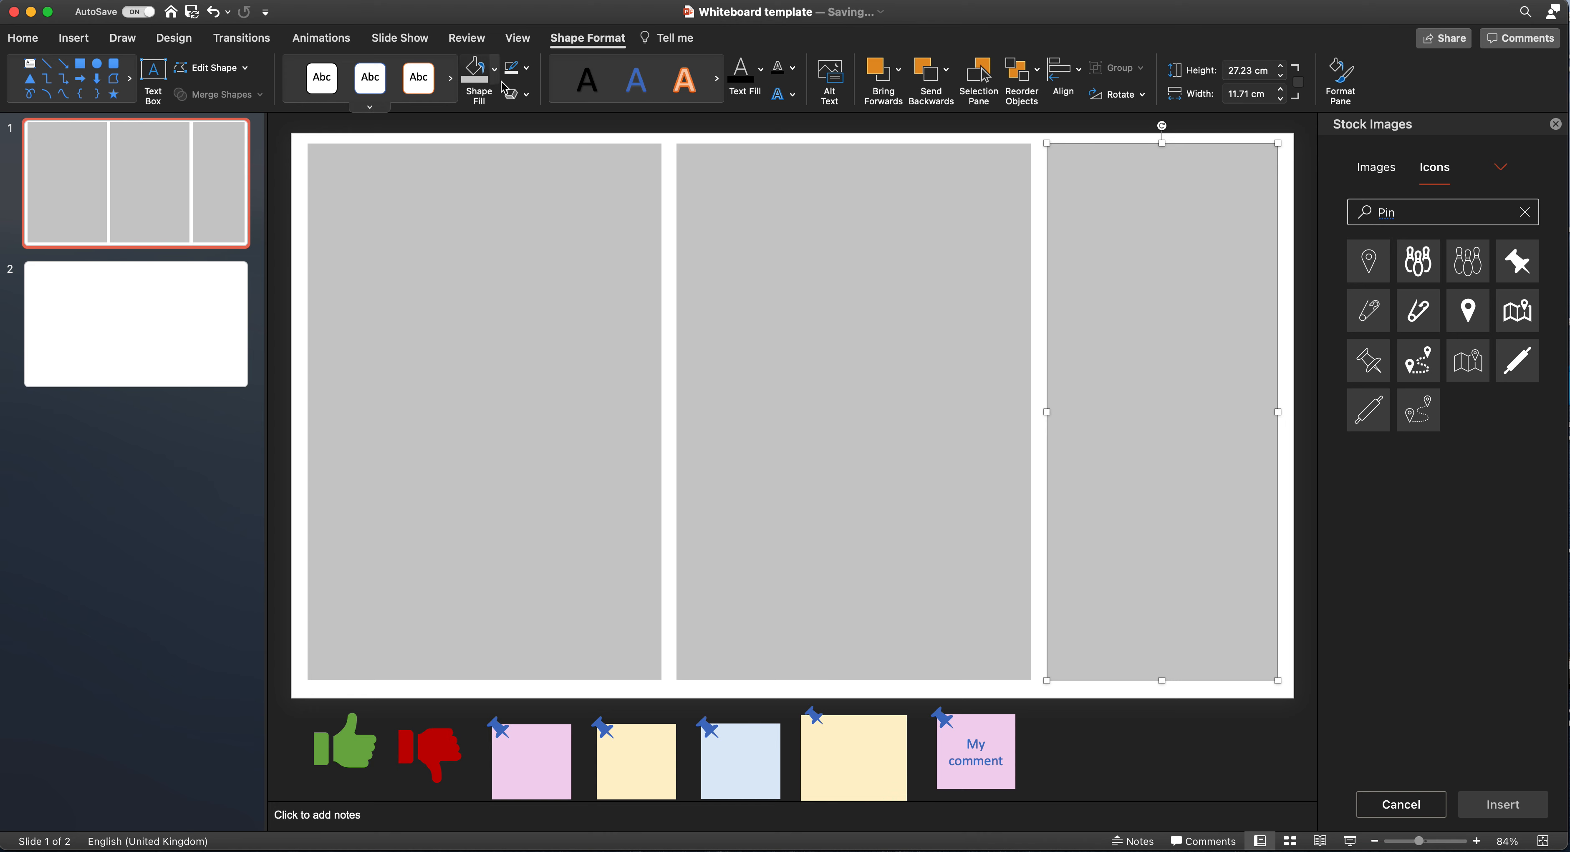
pyautogui.click(494, 69)
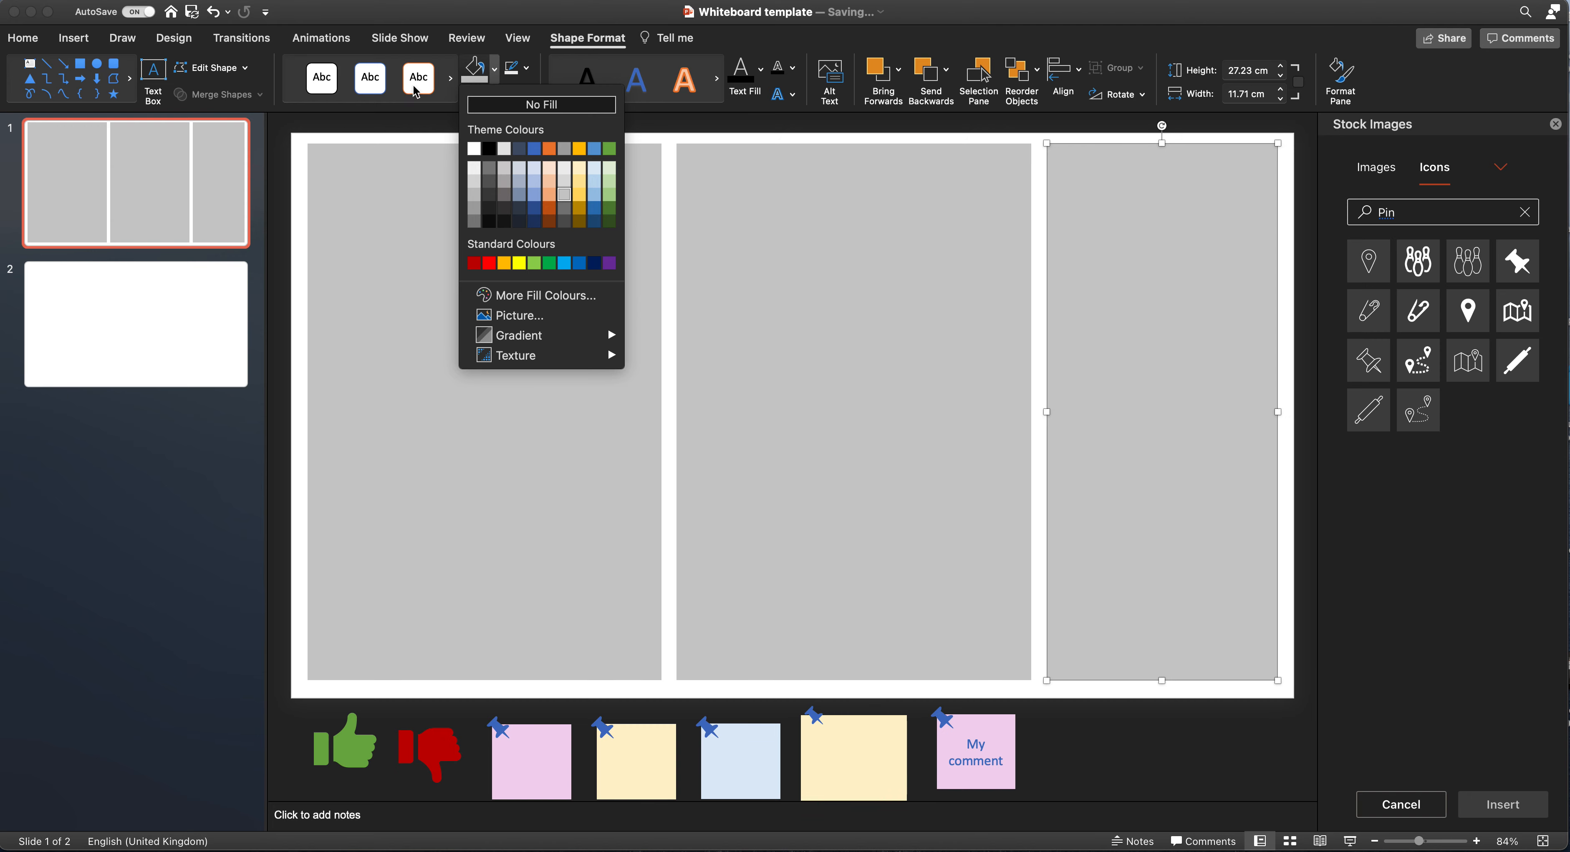
pyautogui.click(74, 42)
# Step: Draw a rounded rectangle about 10.4 by 1.7 cm on the first panel's upper-left corner and enter "Likes" in it
pyautogui.click(74, 40)
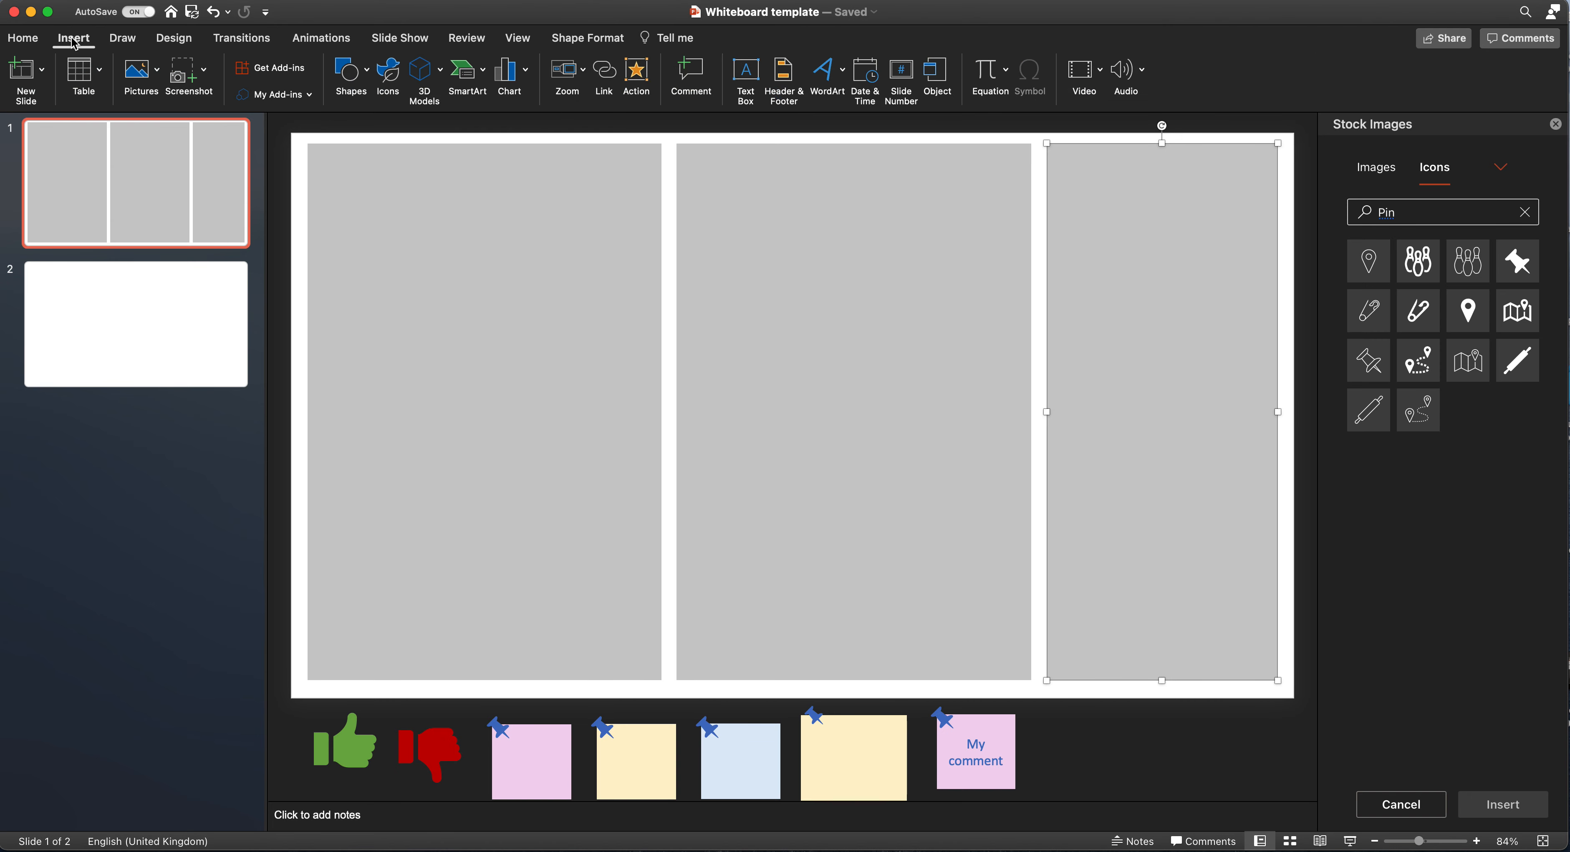
pyautogui.click(352, 79)
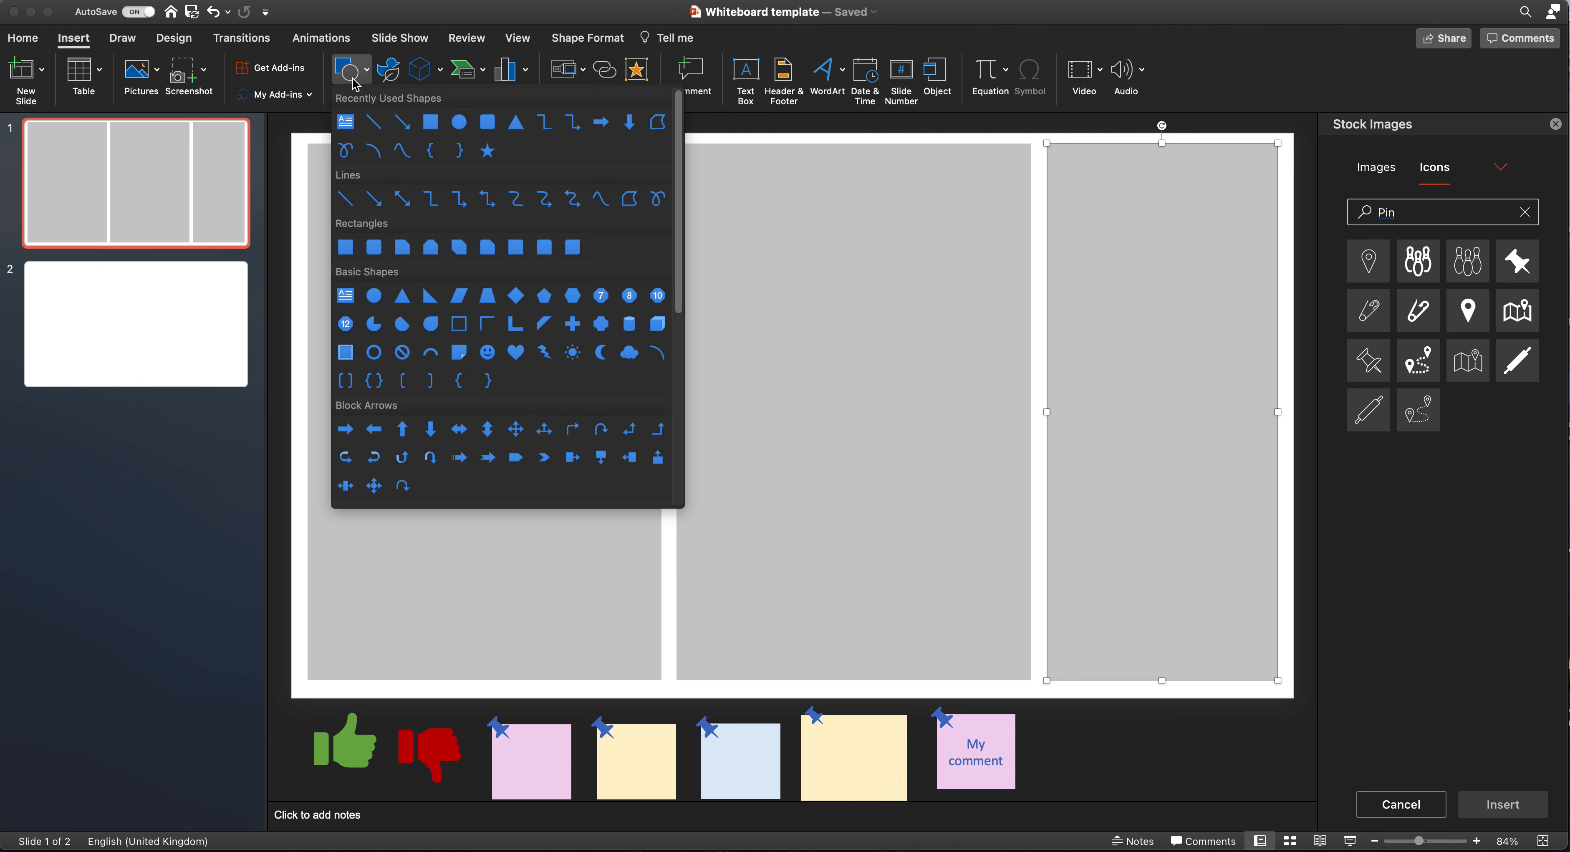
pyautogui.click(486, 124)
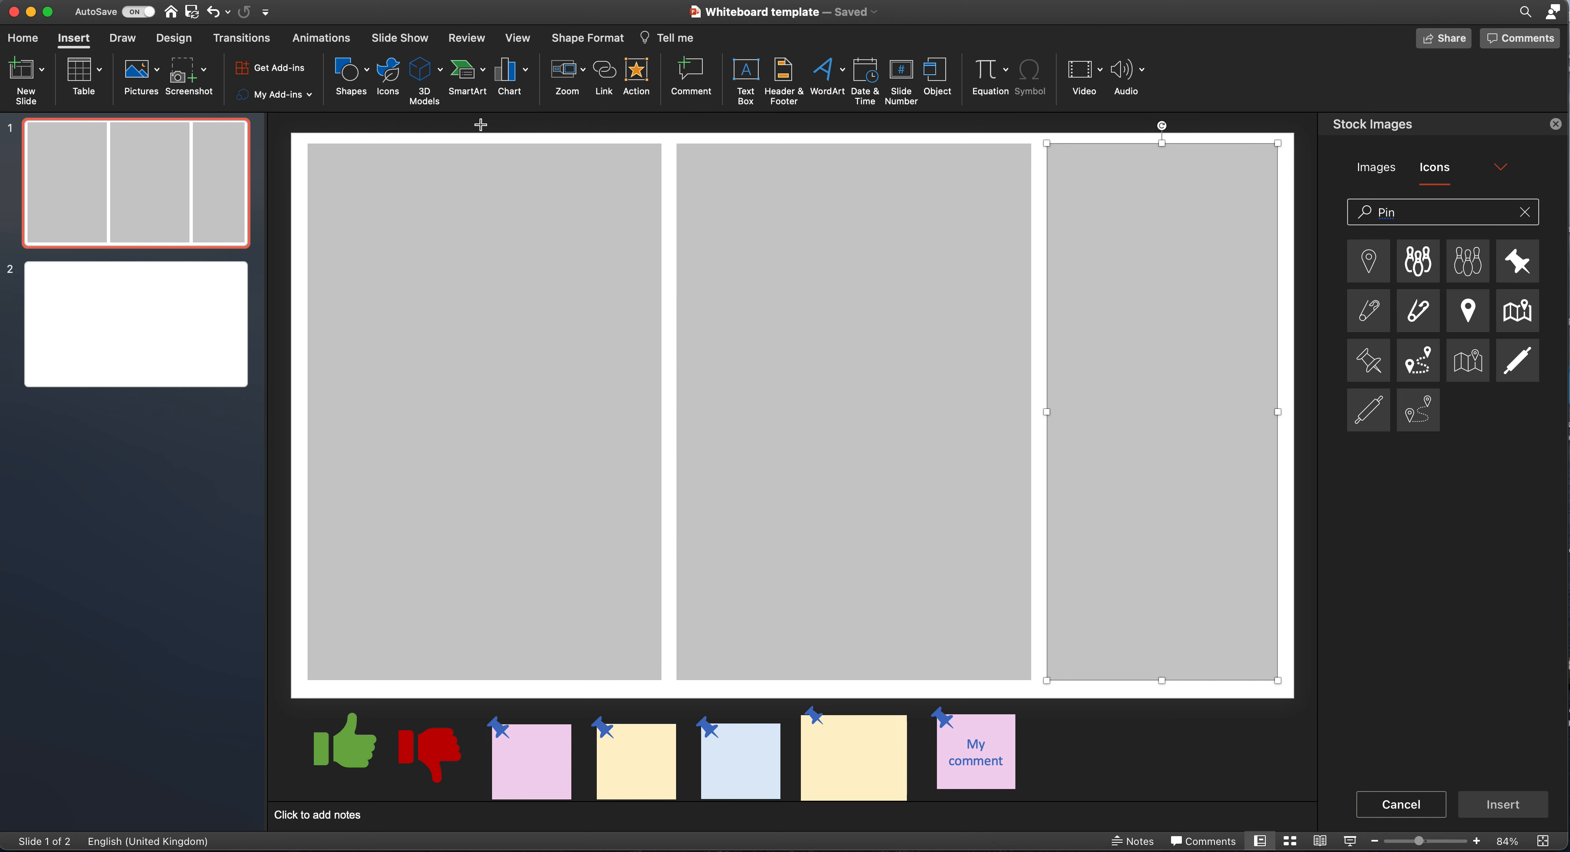
pyautogui.moveTo(303, 142); pyautogui.dragTo(514, 179)
pyautogui.click(378, 164)
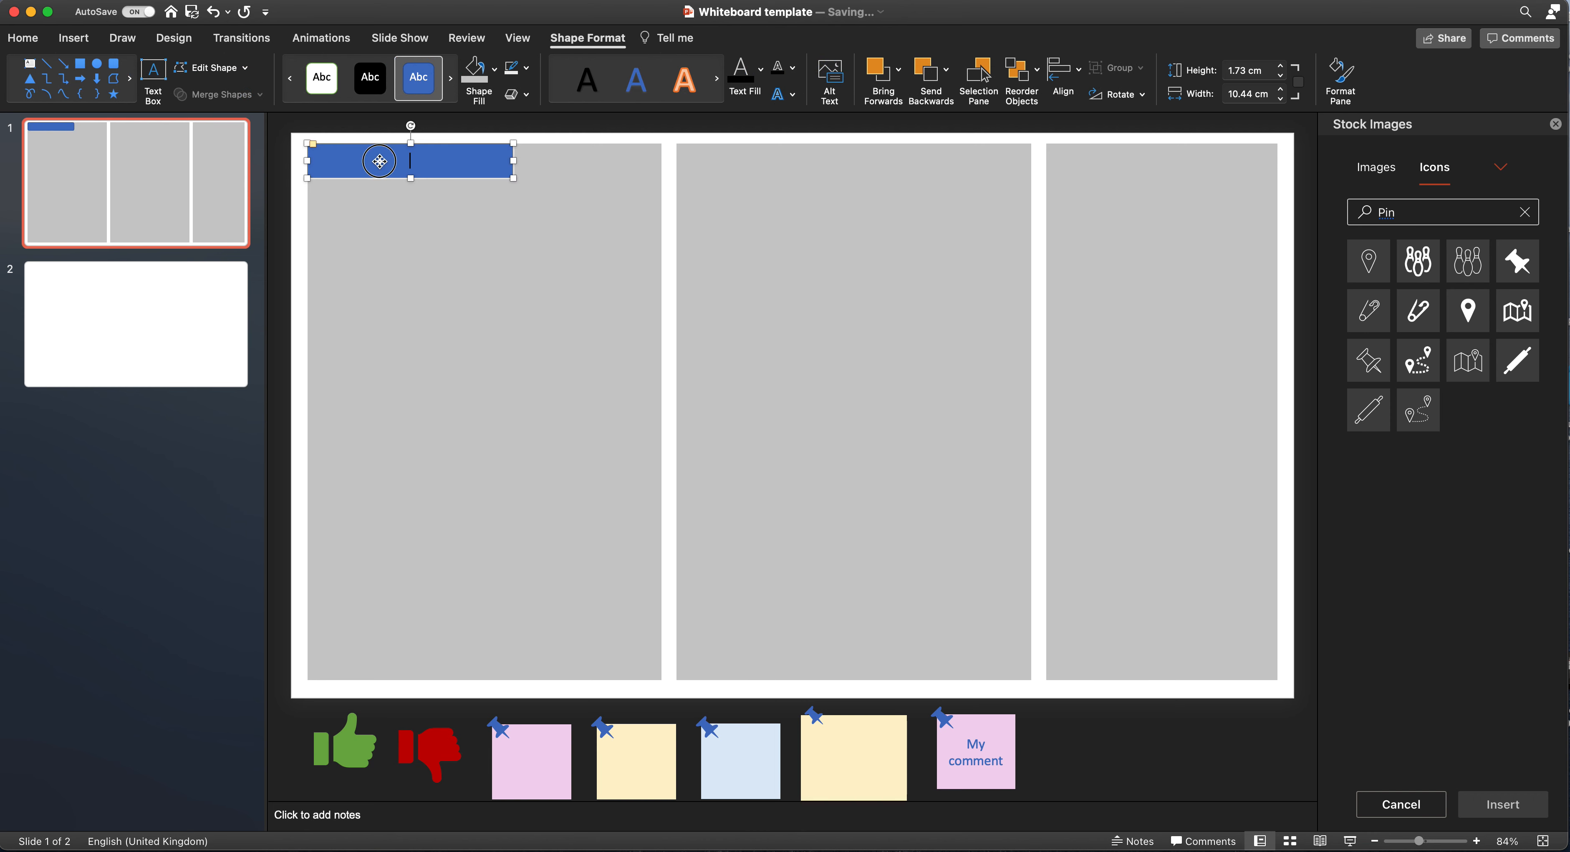
pyautogui.write('Likes')
# Step: Set the "Likes" text to font size 28 and shorten the label's width from its right side
pyautogui.doubleClick(428, 163)
pyautogui.click(23, 38)
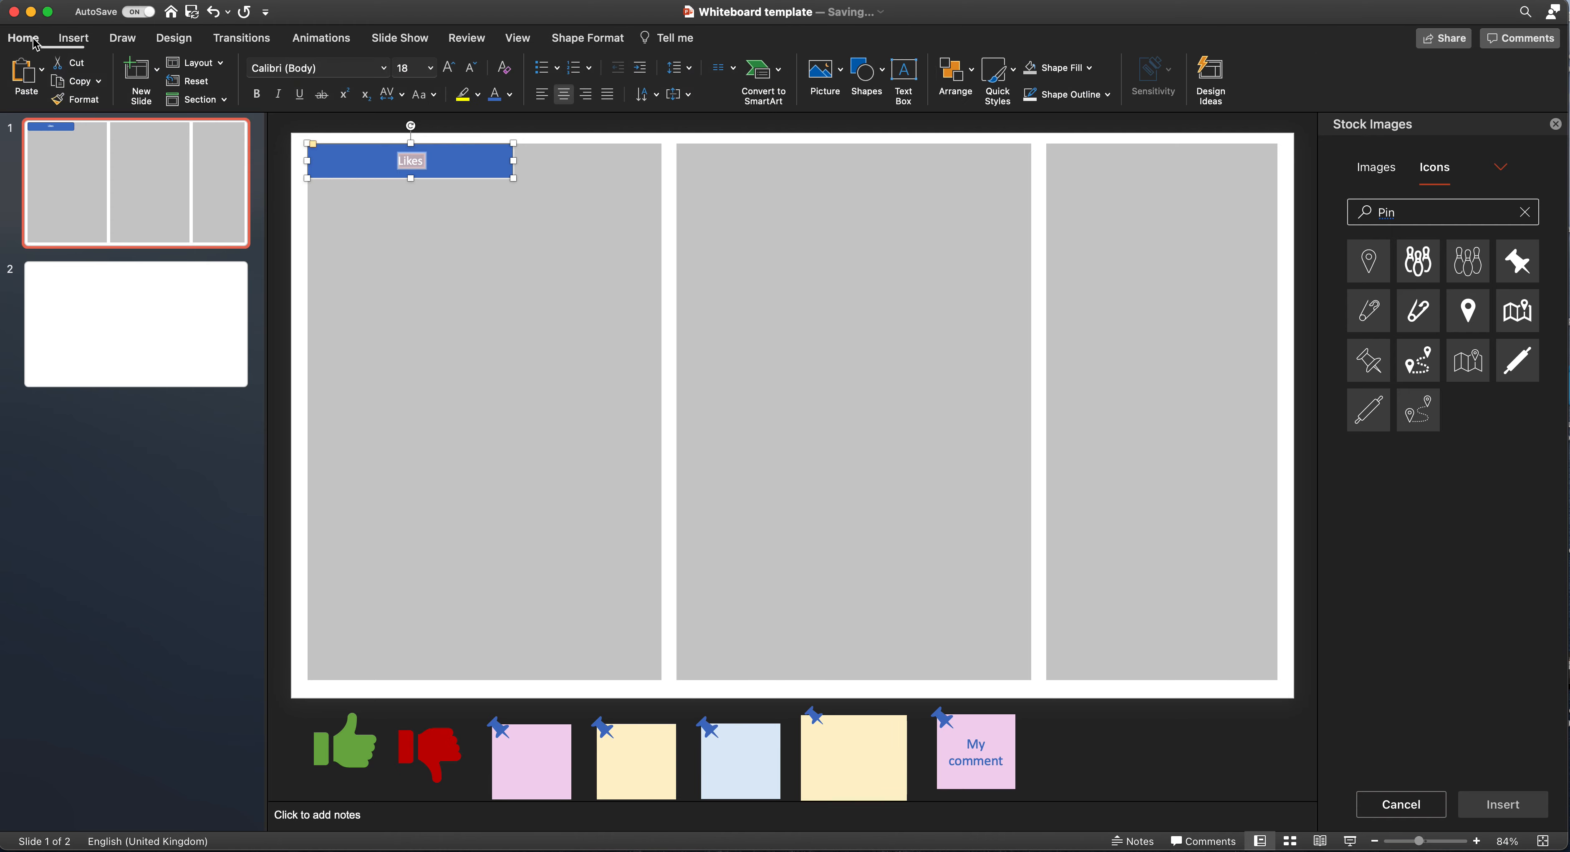
pyautogui.click(430, 68)
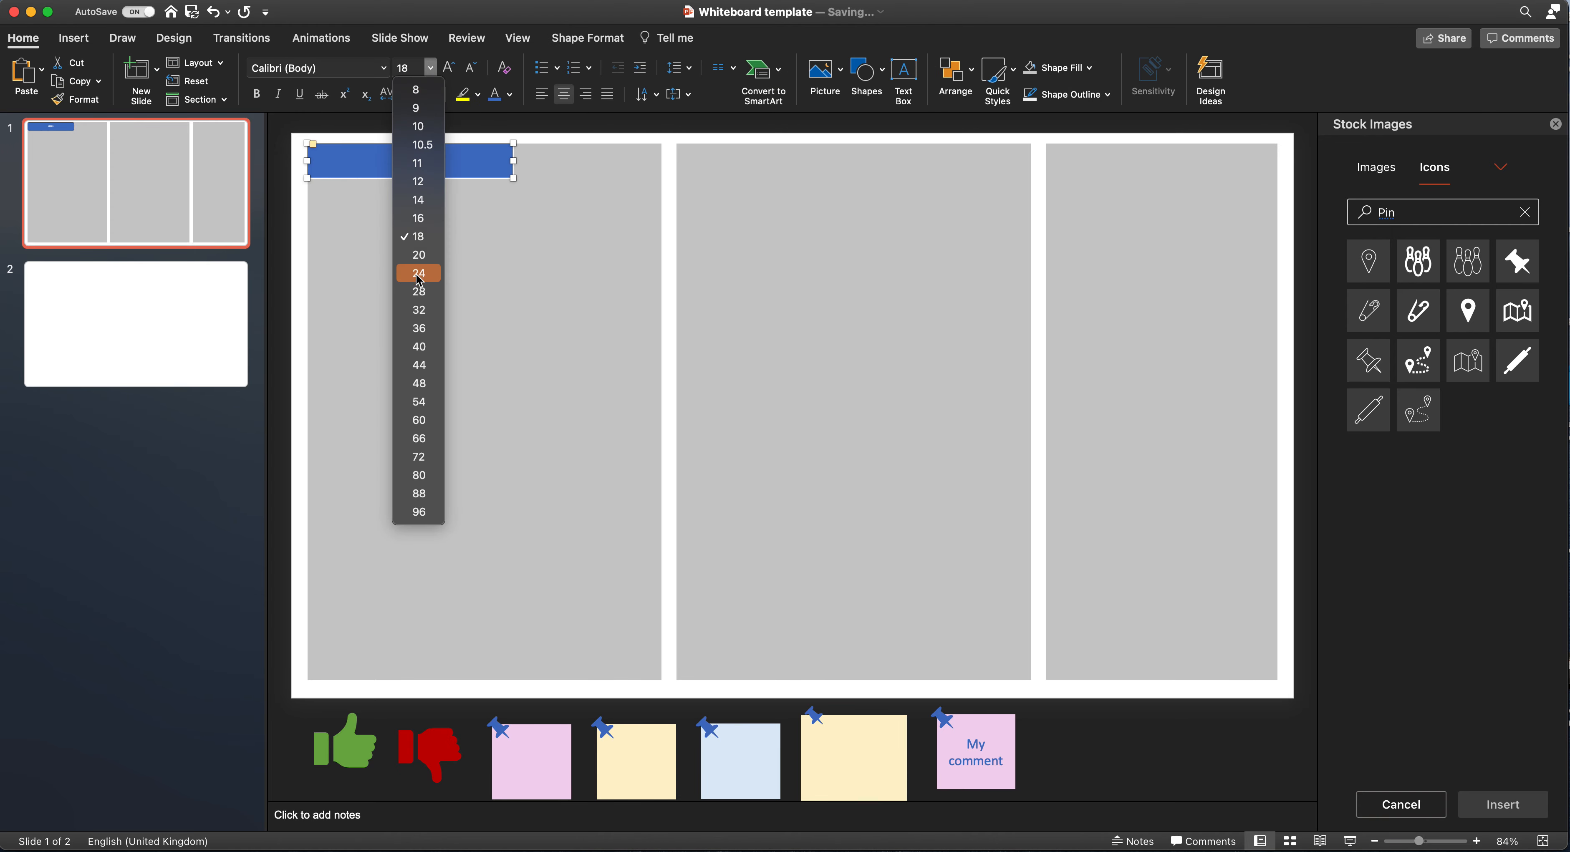
pyautogui.click(420, 291)
pyautogui.click(483, 187)
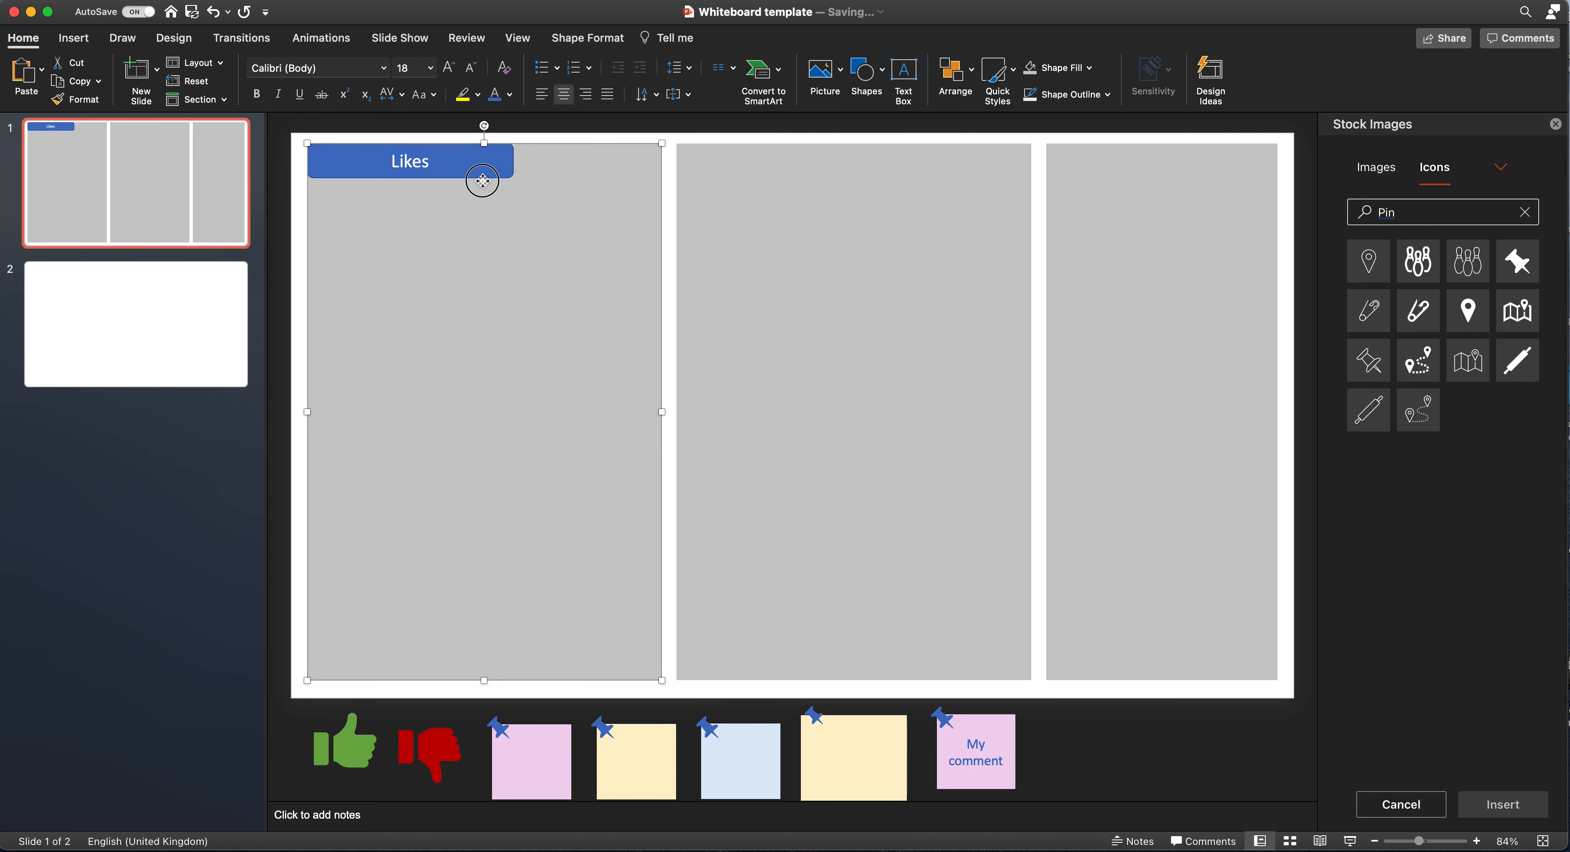
pyautogui.click(515, 162)
pyautogui.moveTo(514, 161); pyautogui.dragTo(430, 161)
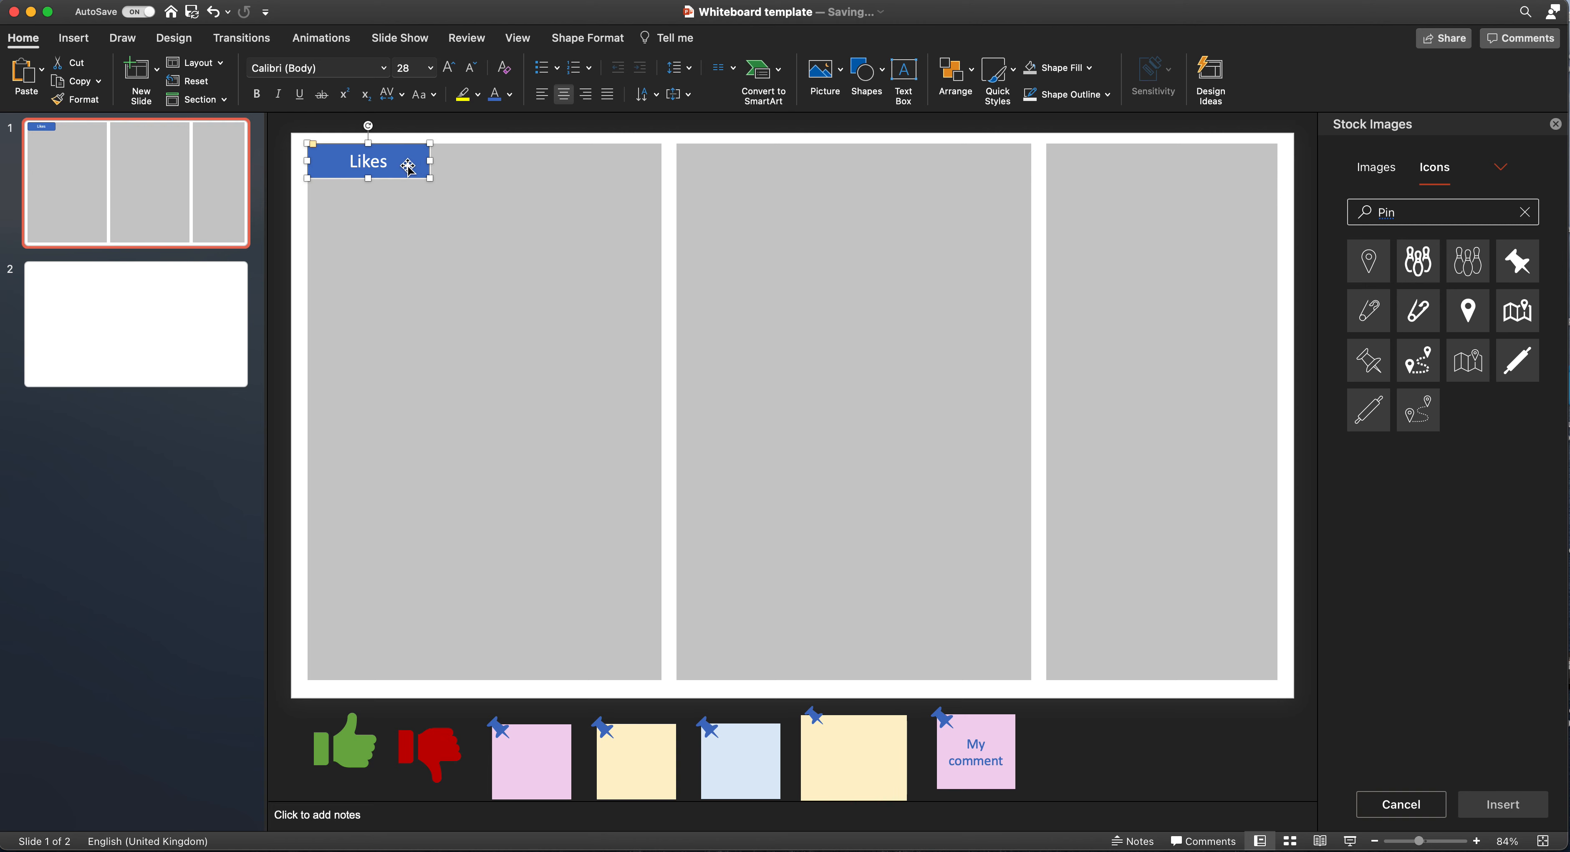
# Step: Place a copy of the "Likes" label on the middle panel's upper-left corner and change its text to "Dislikes"
pyautogui.press('super+v')
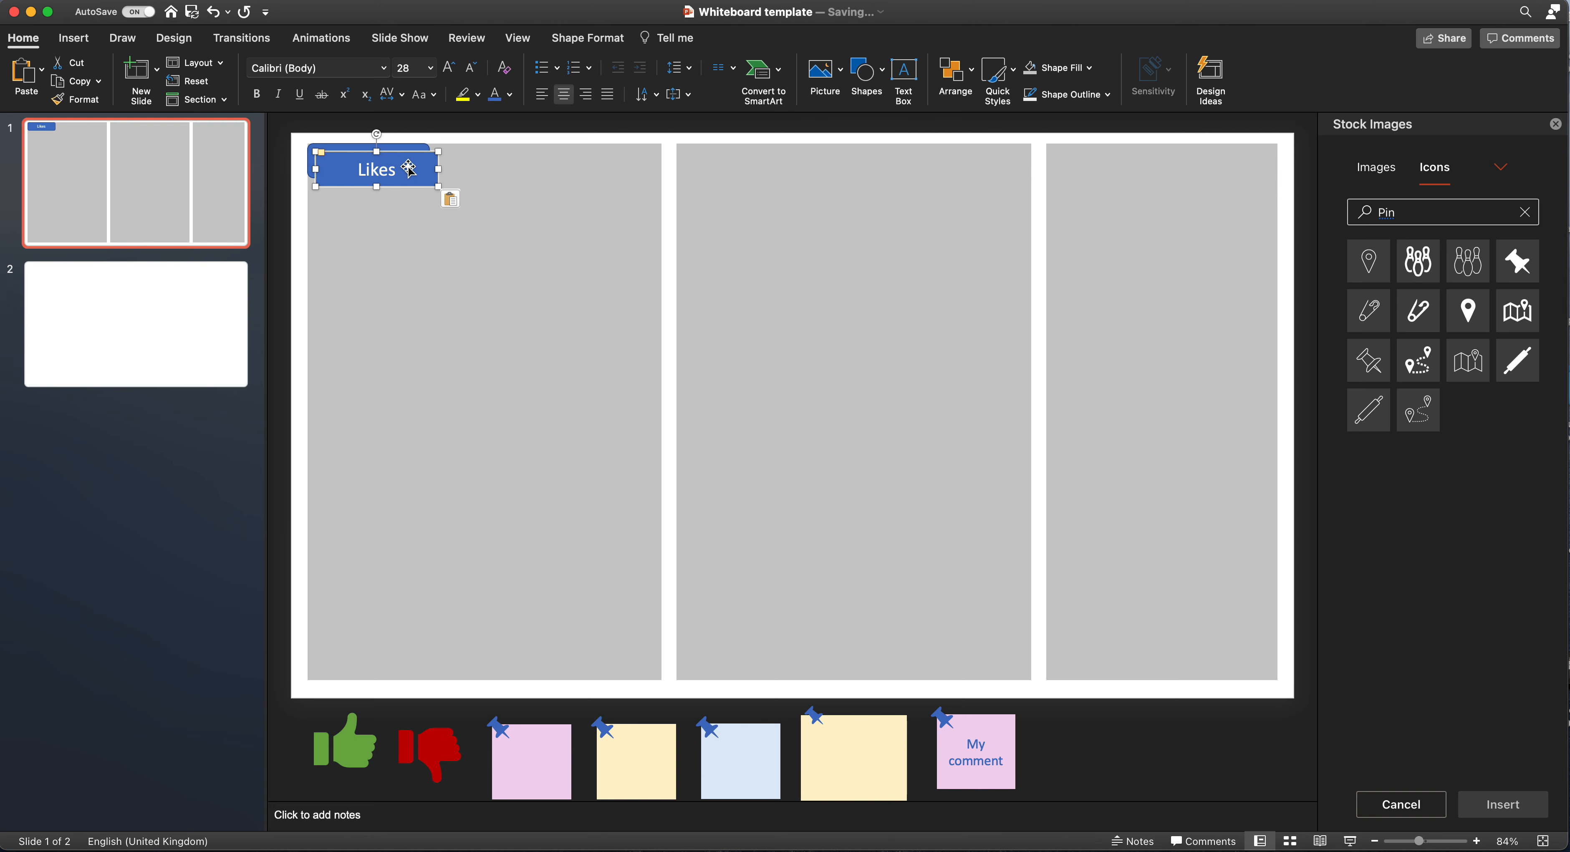
pyautogui.moveTo(408, 165); pyautogui.dragTo(769, 162)
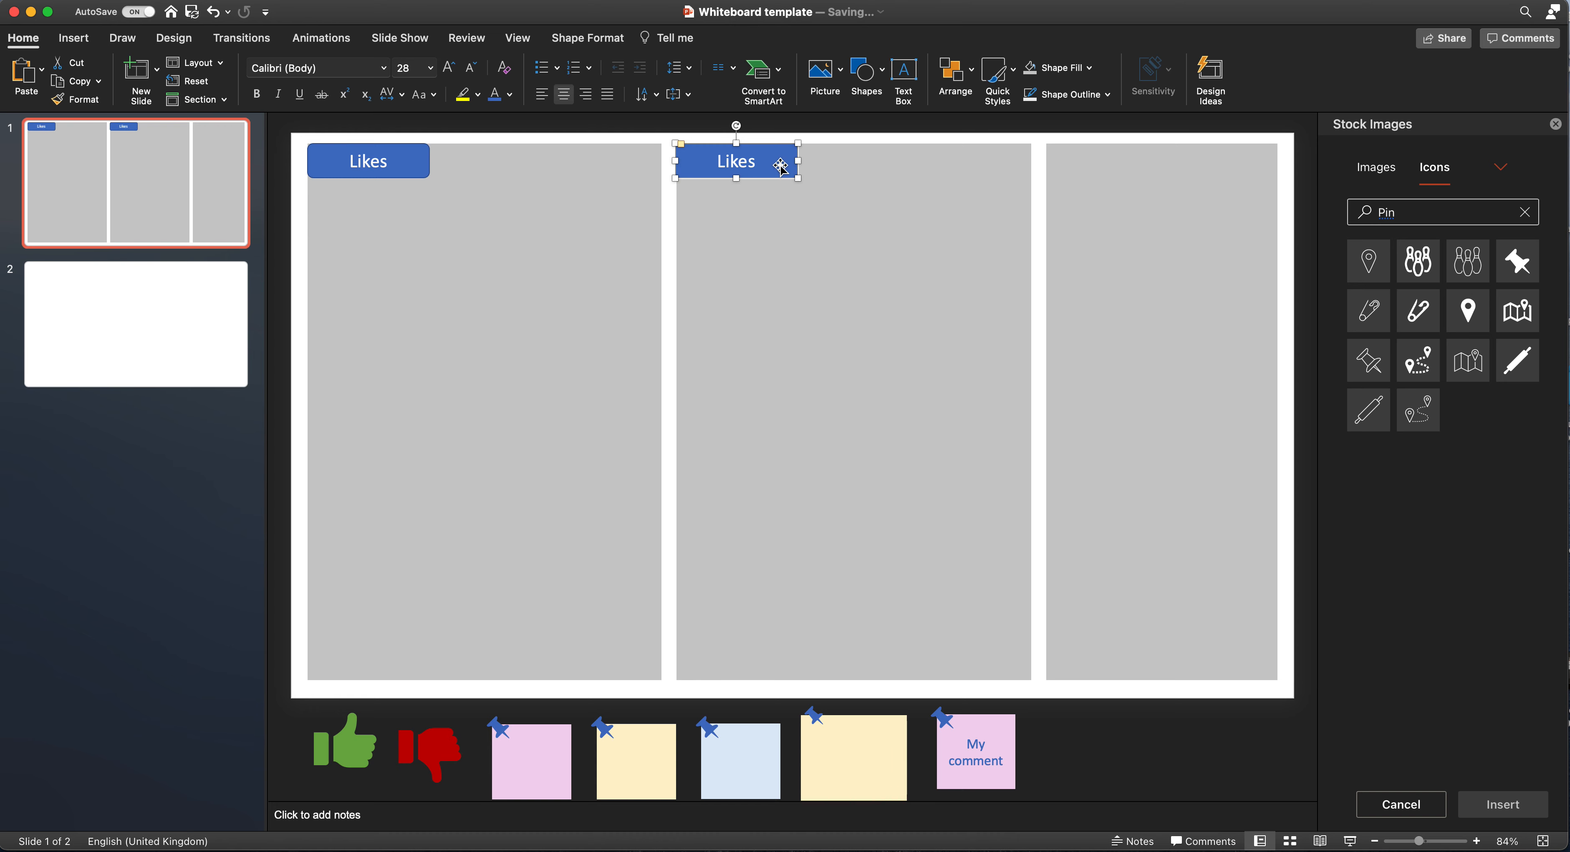
pyautogui.click(718, 163)
pyautogui.write('Disk')
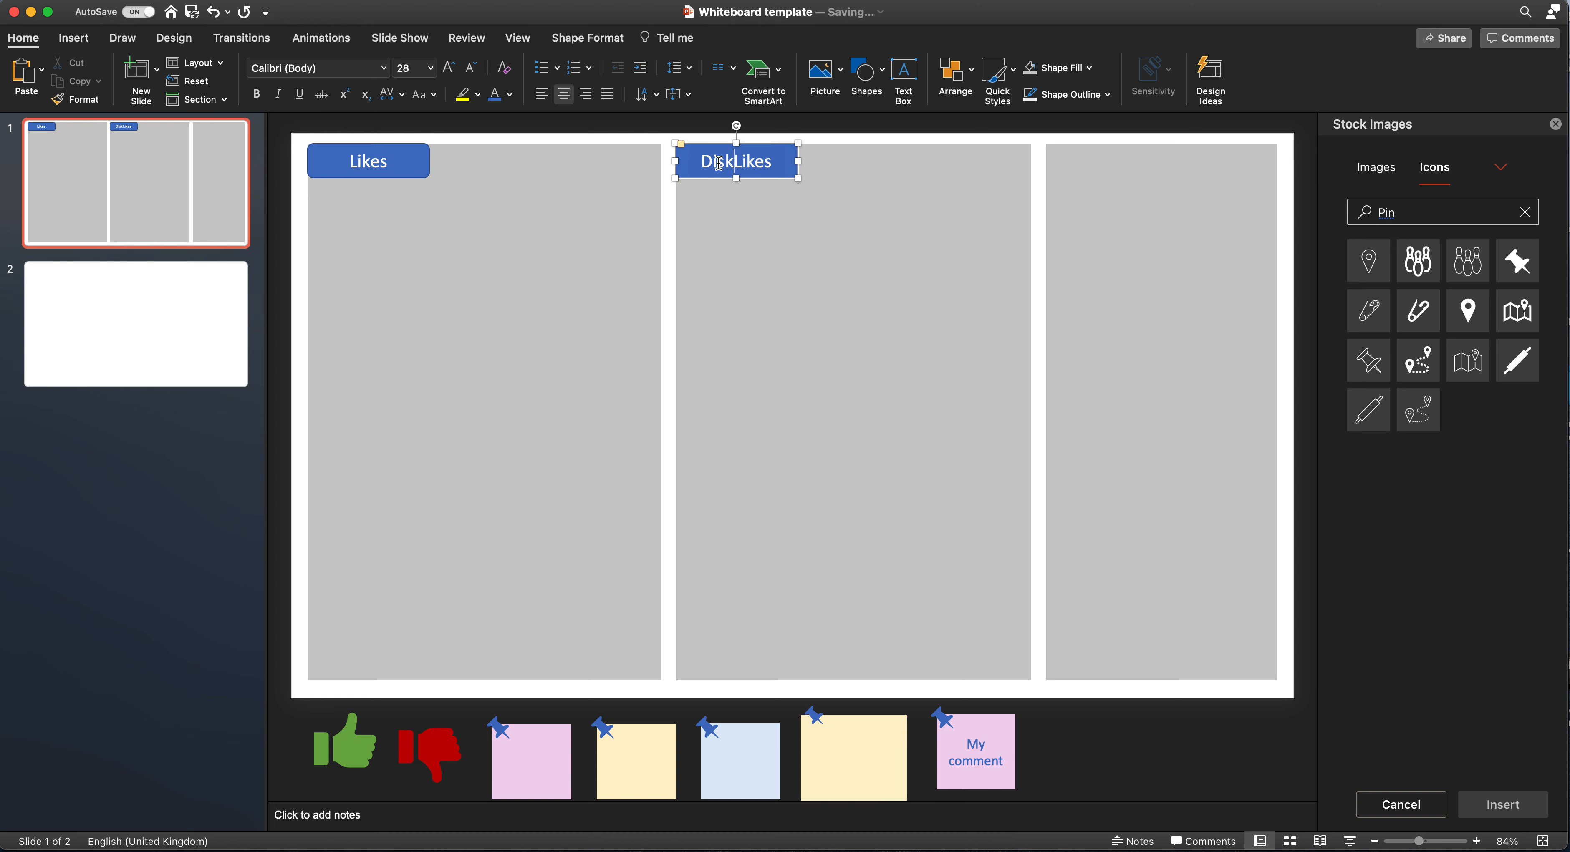
pyautogui.press('BackSpace')
pyautogui.press('Delete')
pyautogui.write('l')
pyautogui.click(763, 200)
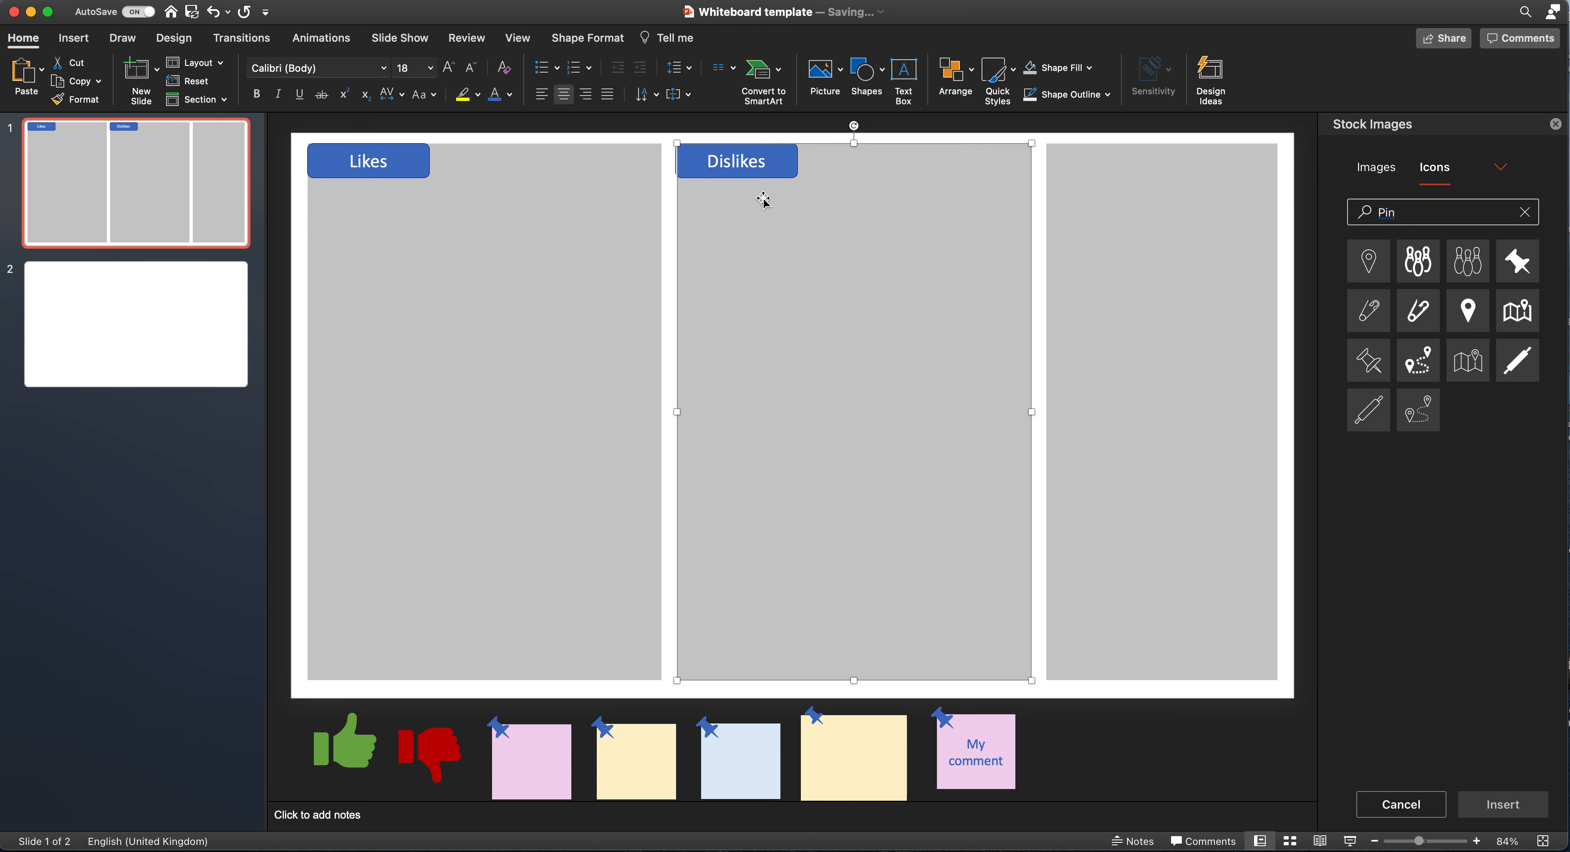
# Step: Place a copy of the "Dislikes" label on the third panel's upper-left corner and change its text to "Top 5"
pyautogui.click(778, 166)
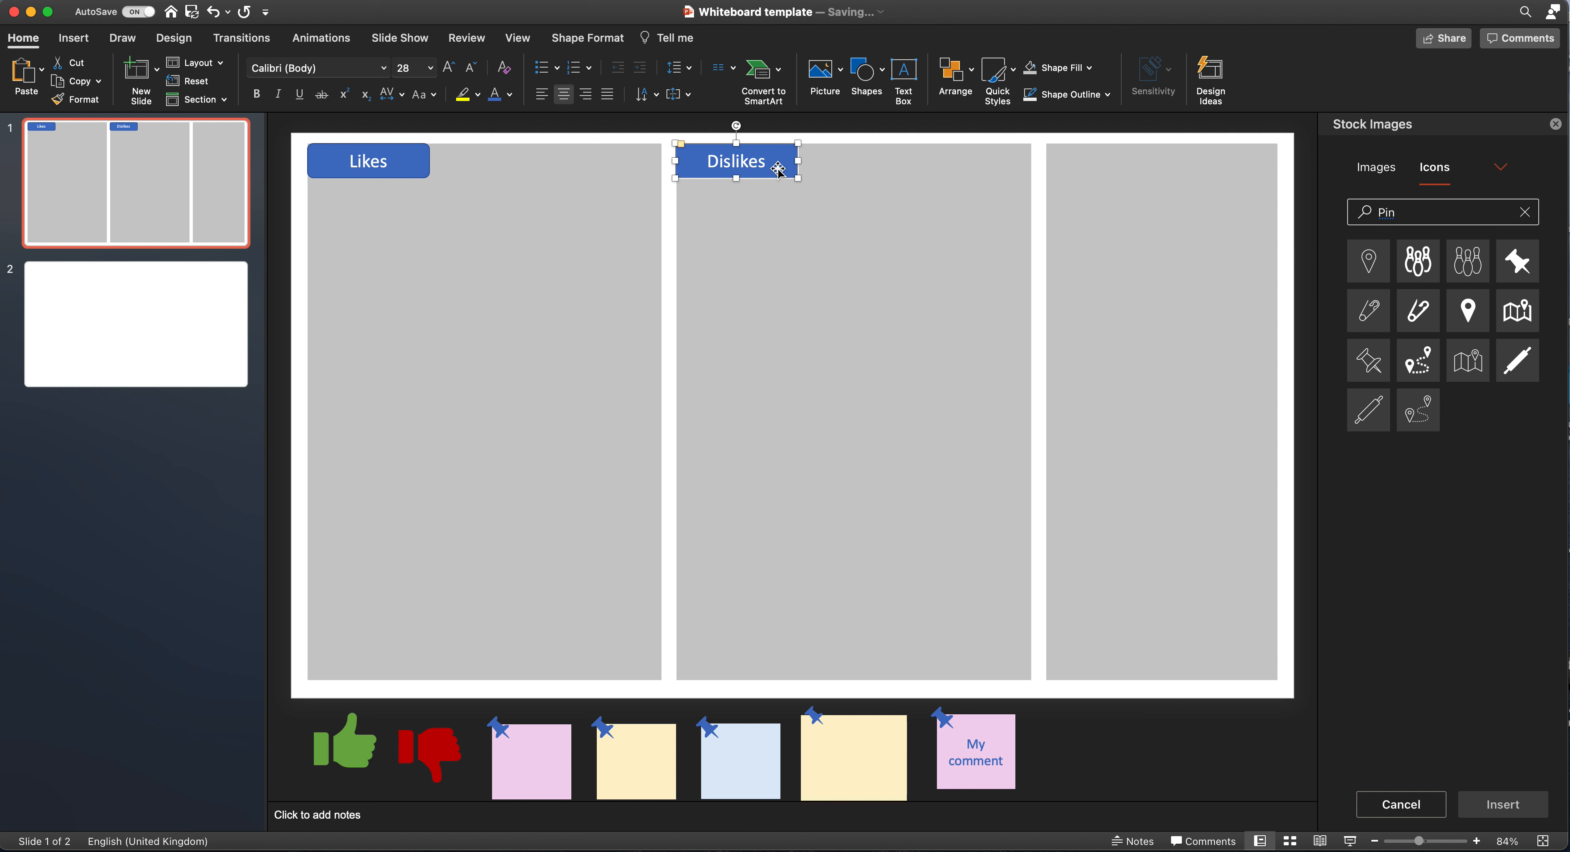
pyautogui.click(784, 166)
pyautogui.press('super+v')
pyautogui.moveTo(786, 168); pyautogui.dragTo(1140, 168)
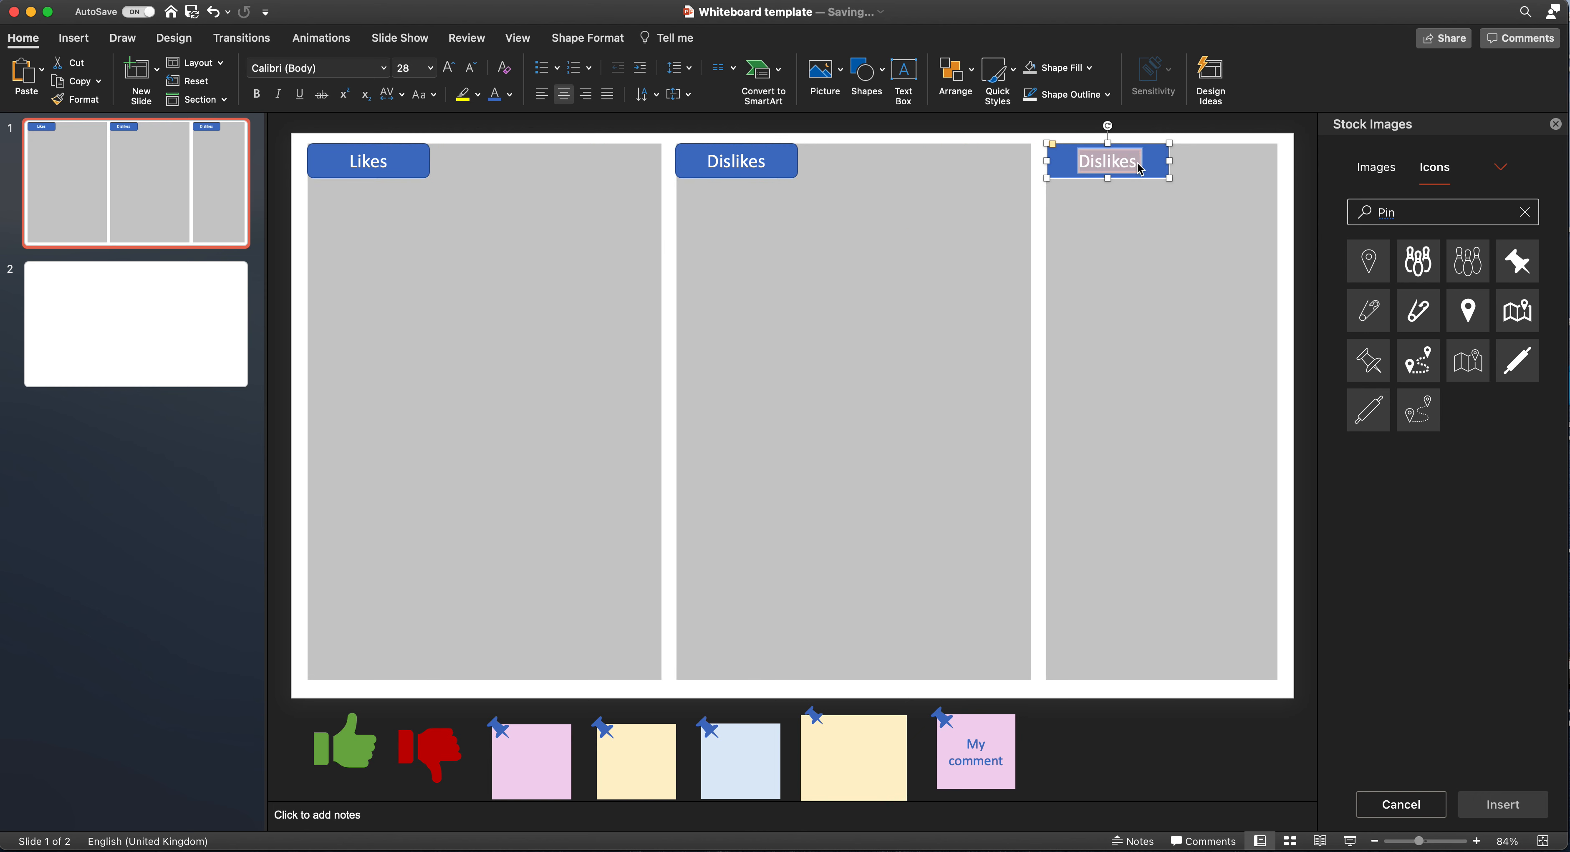
pyautogui.write('Top')
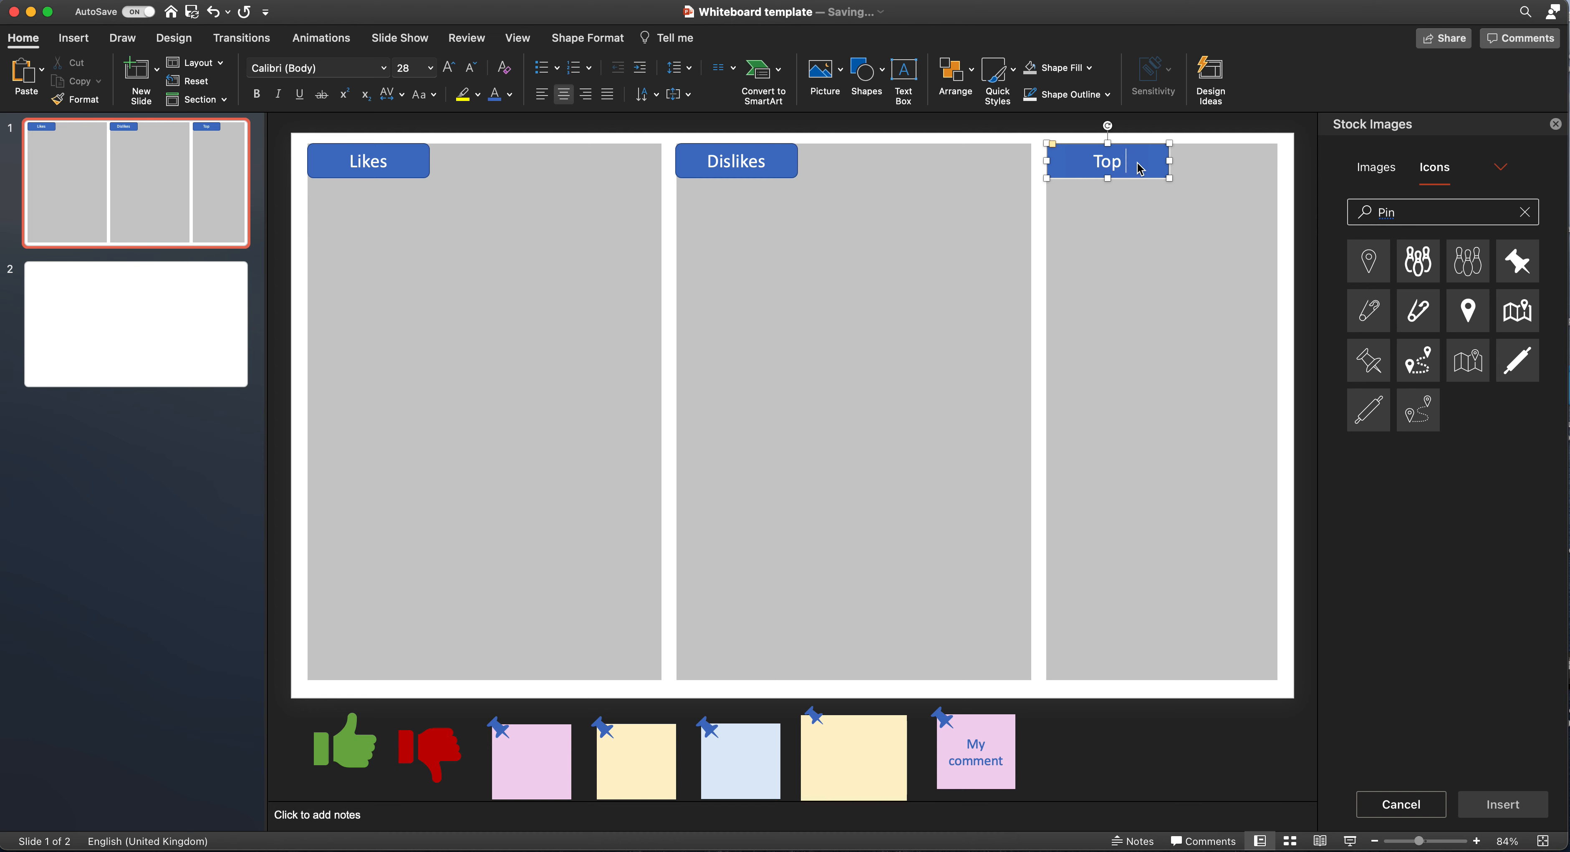
pyautogui.write(' 5')
pyautogui.click(1012, 329)
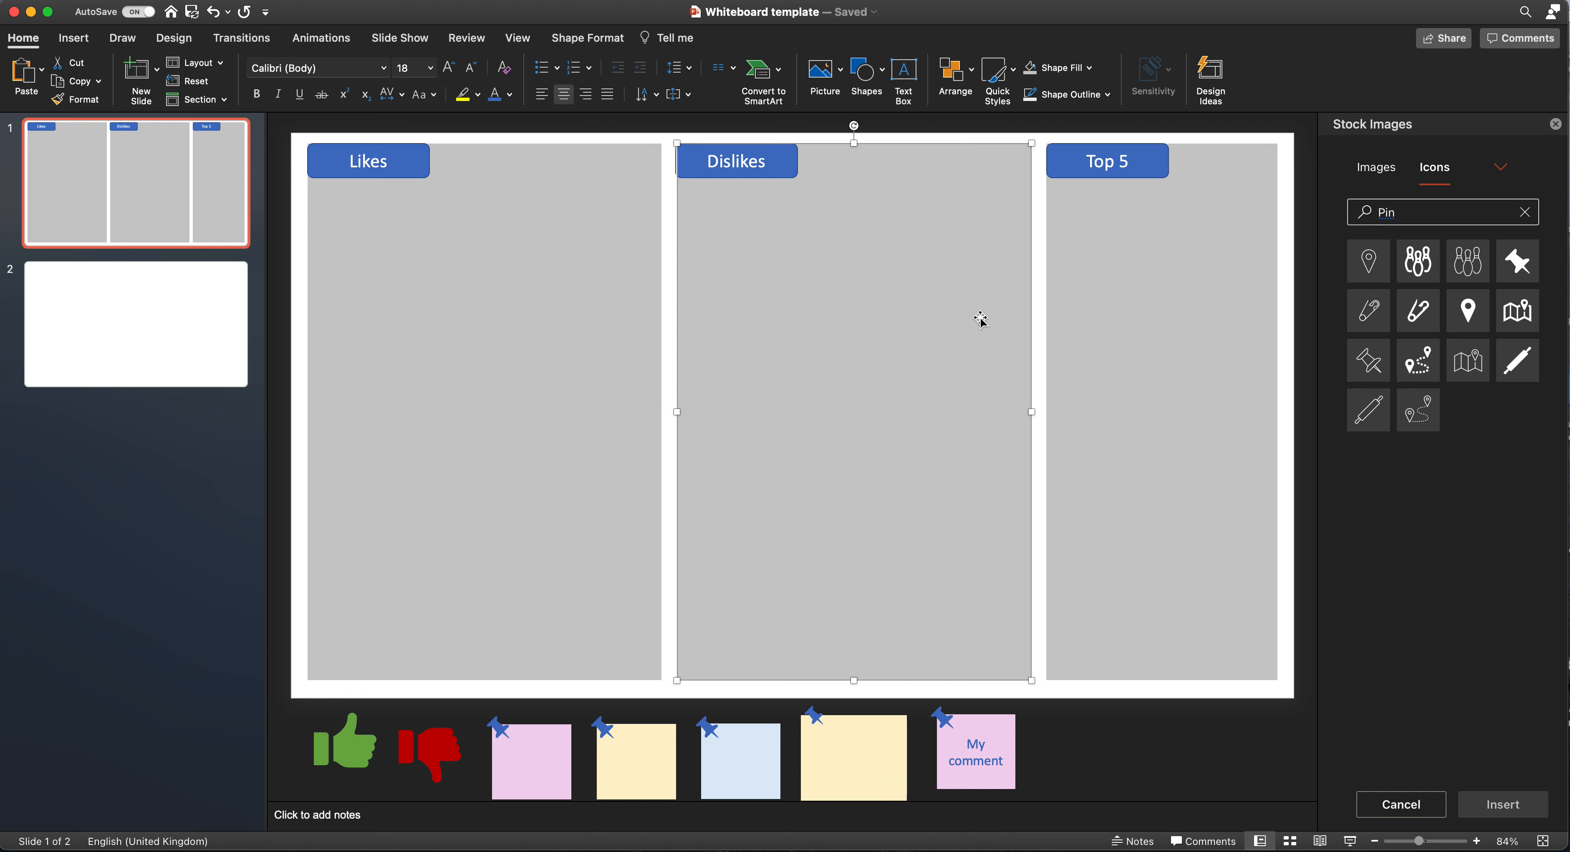
# Step: Look at the presentation's sharing options and close them without sharing
pyautogui.click(1431, 46)
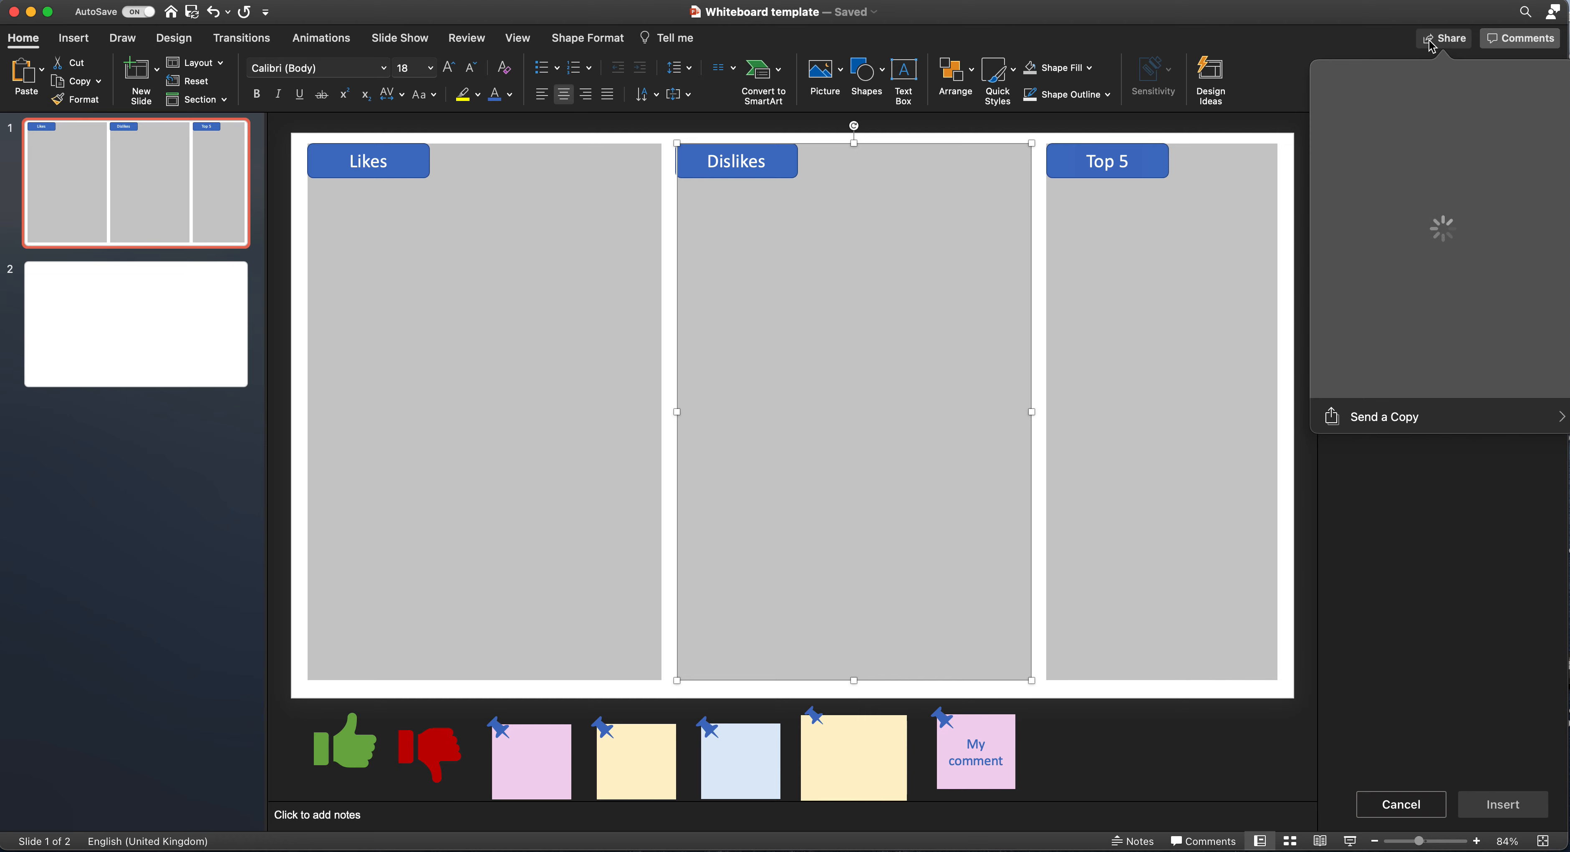
pyautogui.click(1431, 46)
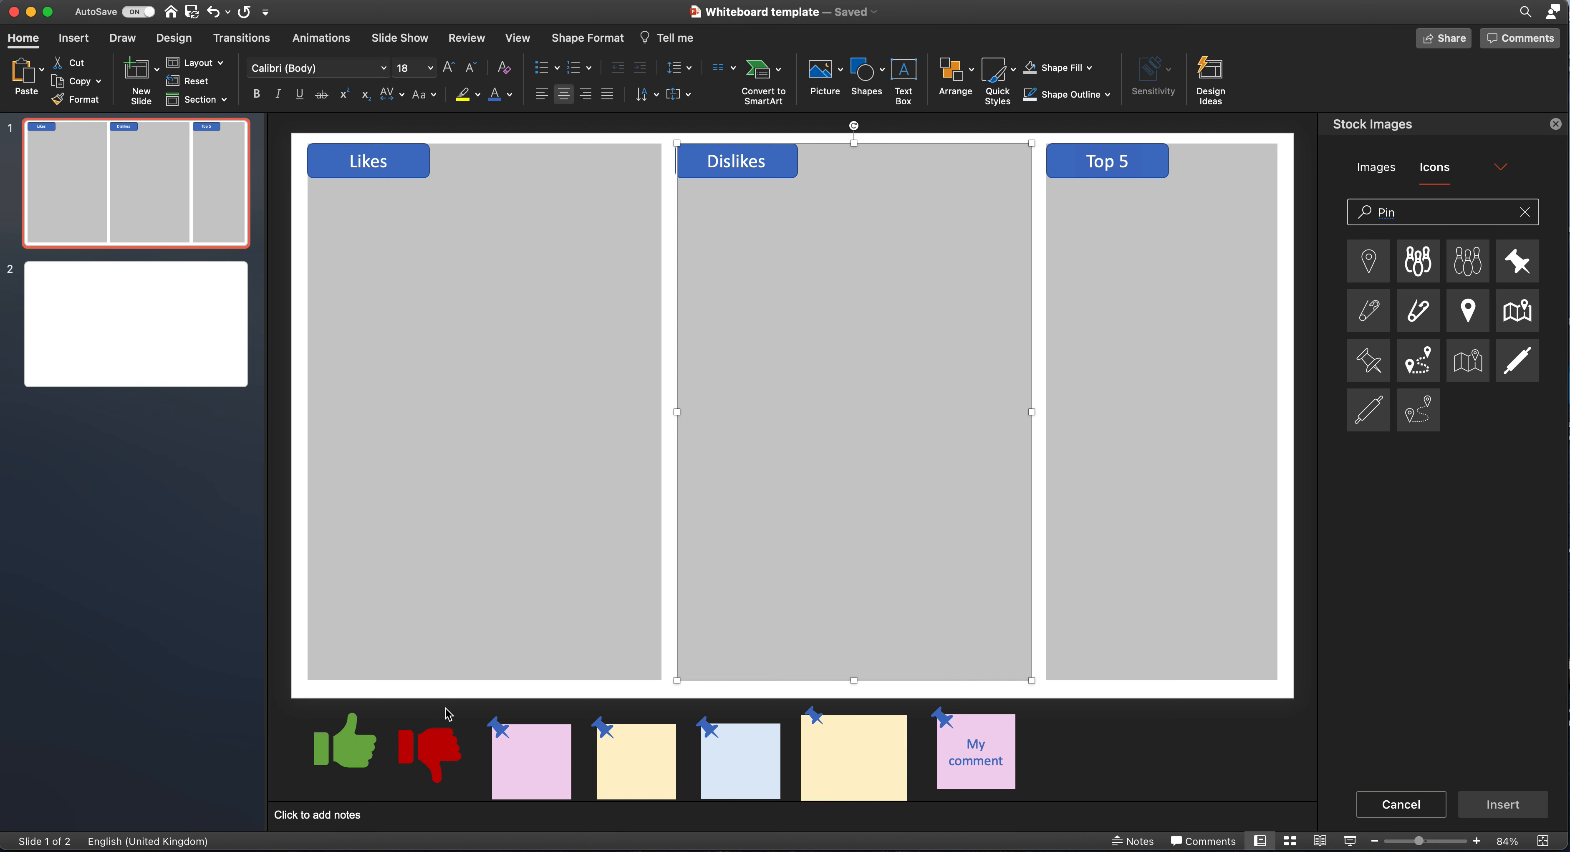
# Step: Place a copy of the blank pink pinned note in the upper part of the "Likes" panel, keeping the original off-slide
pyautogui.click(539, 767)
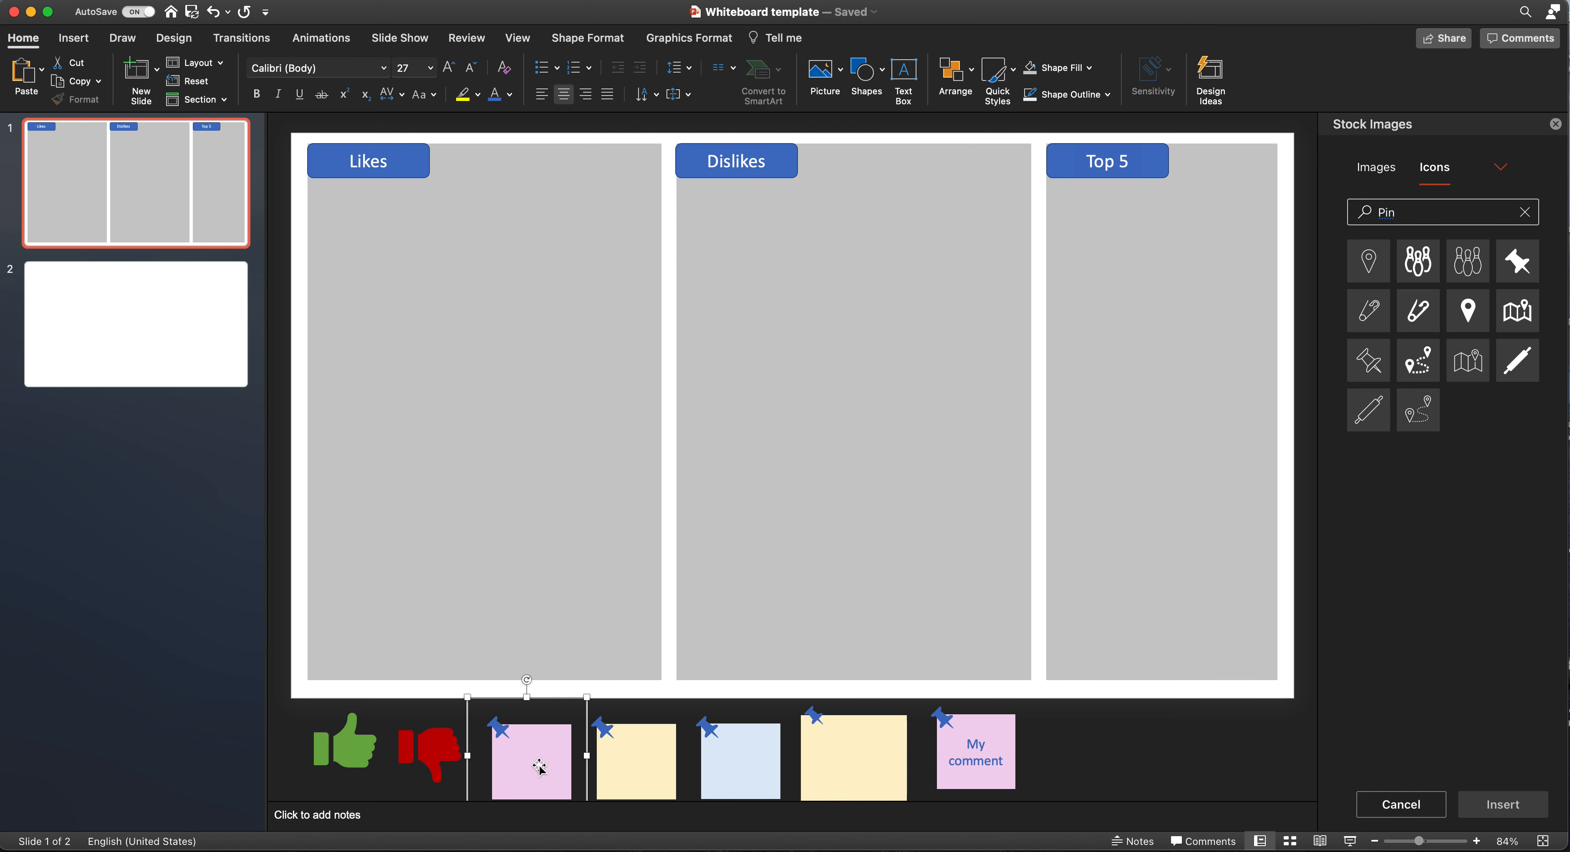
pyautogui.press('super+v')
pyautogui.moveTo(539, 762); pyautogui.dragTo(414, 273)
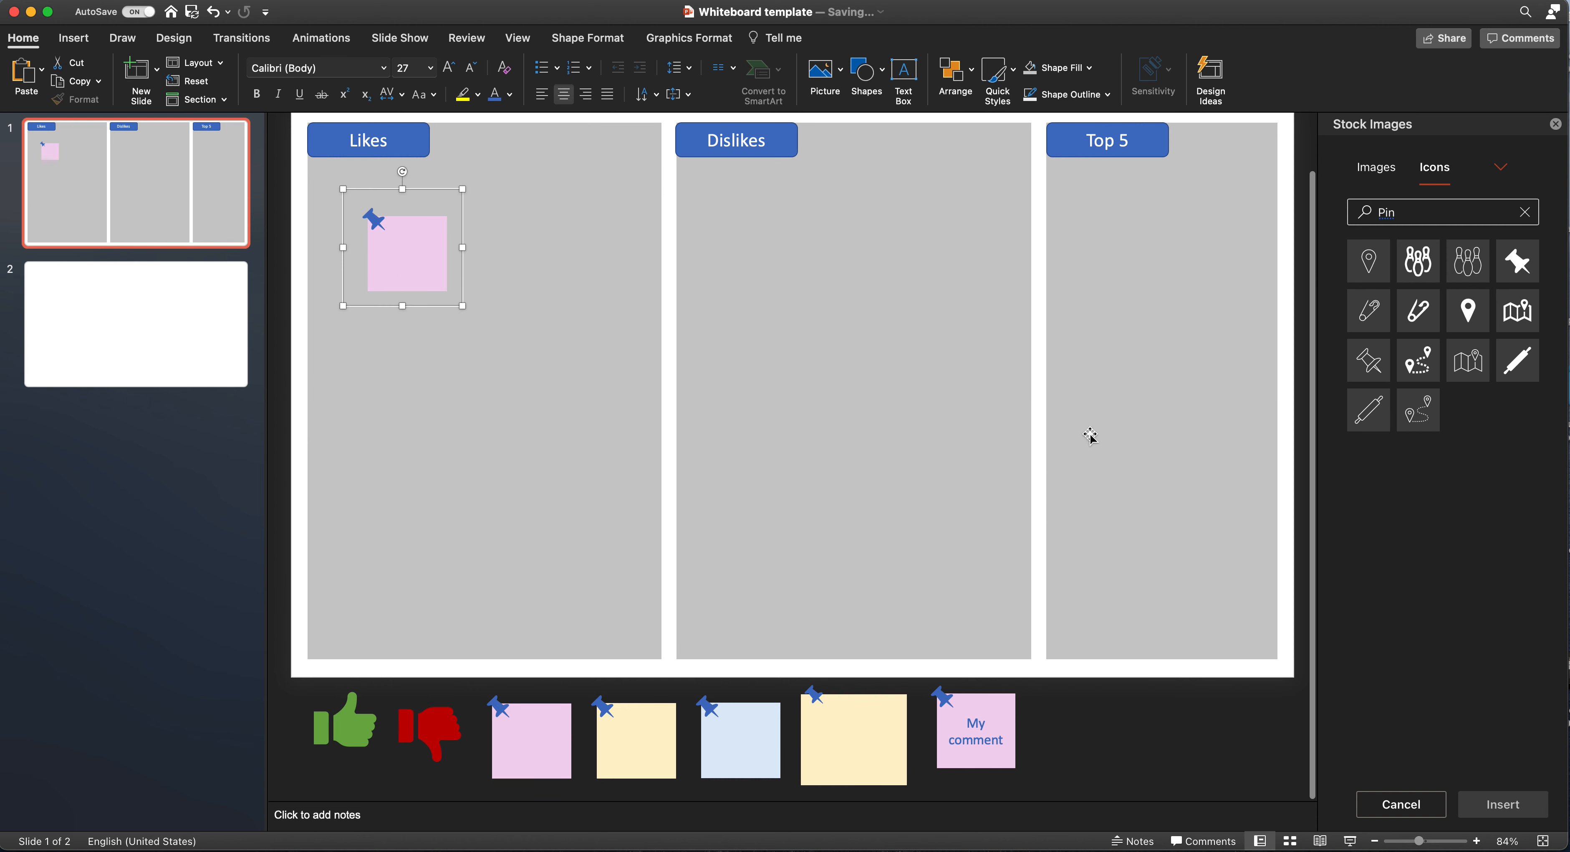